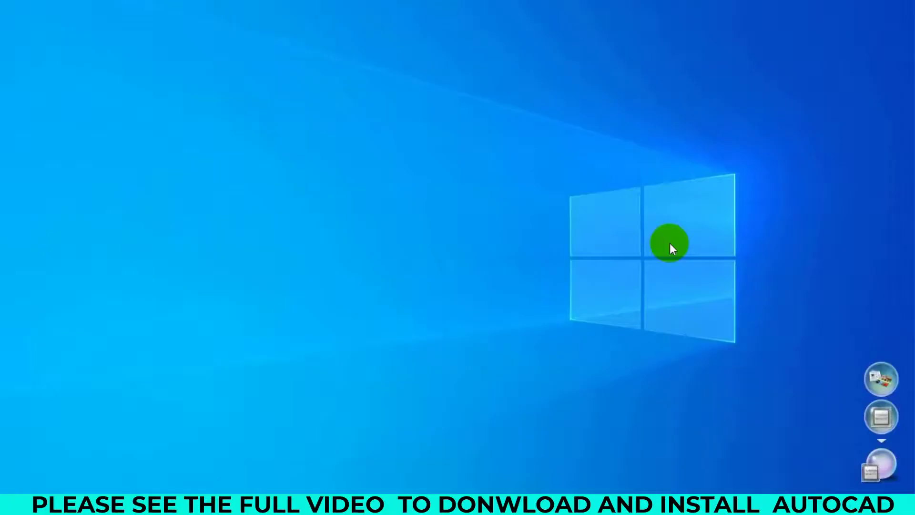
- Refresh the Windows desktop and launch Firefox from the Start search
right_click(278, 79)
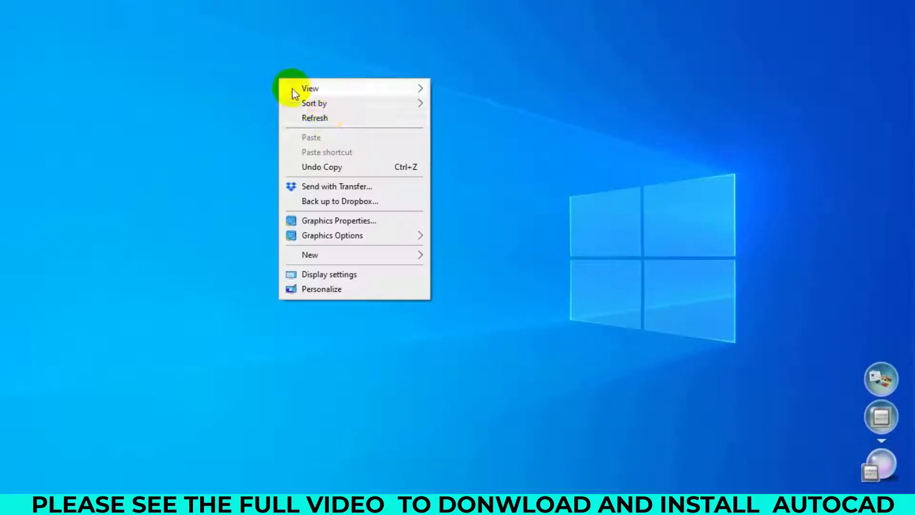
click(327, 118)
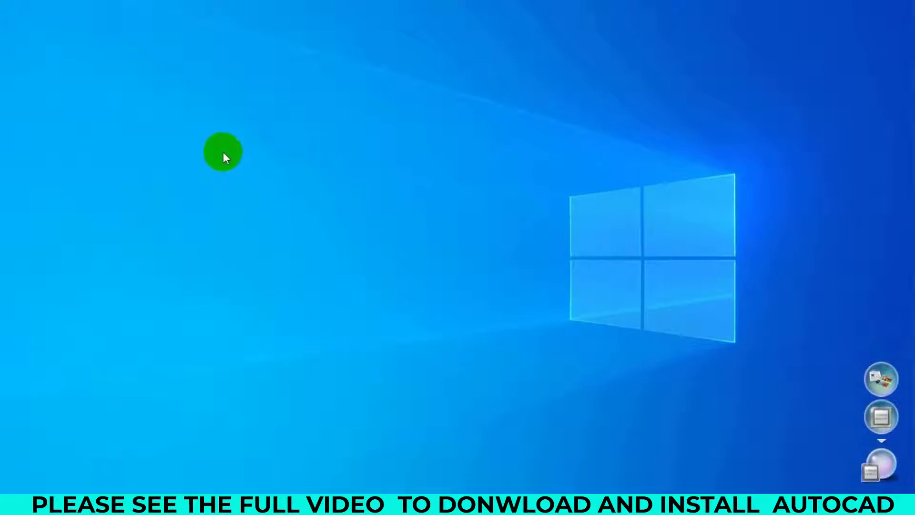
key(super)
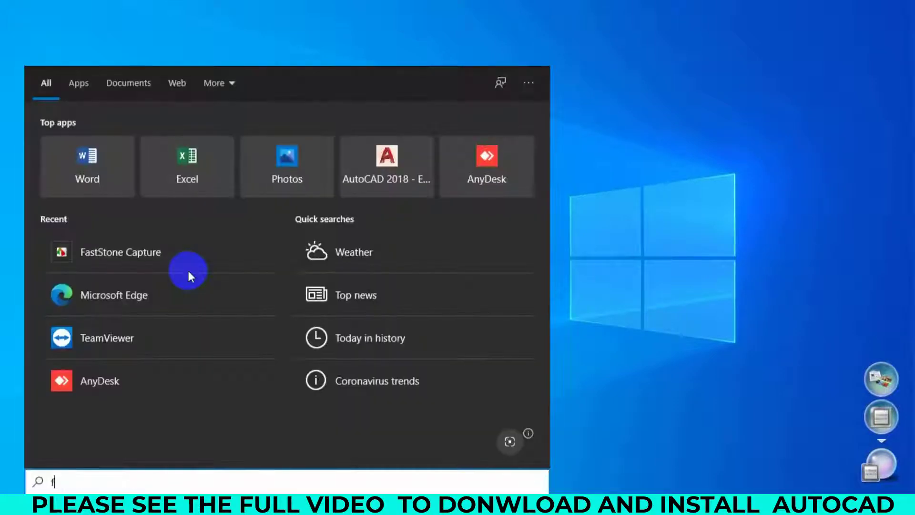
text(firefox)
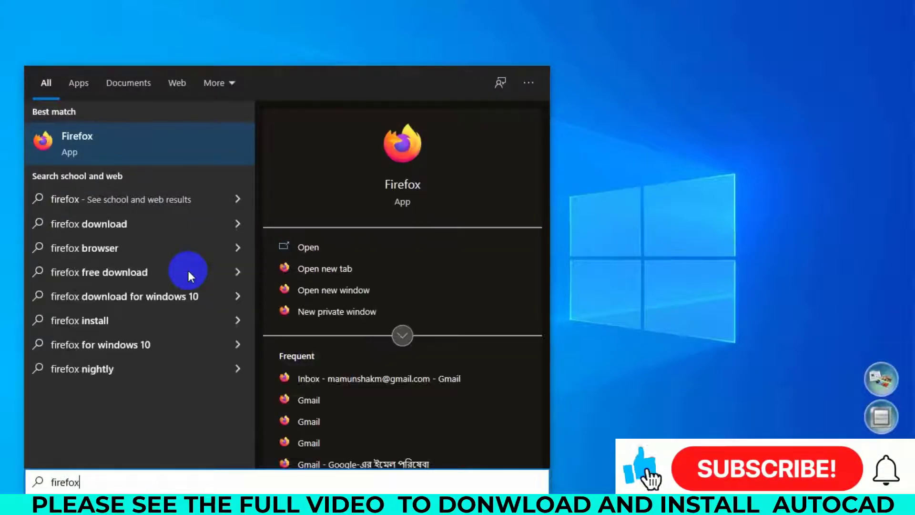
click(89, 141)
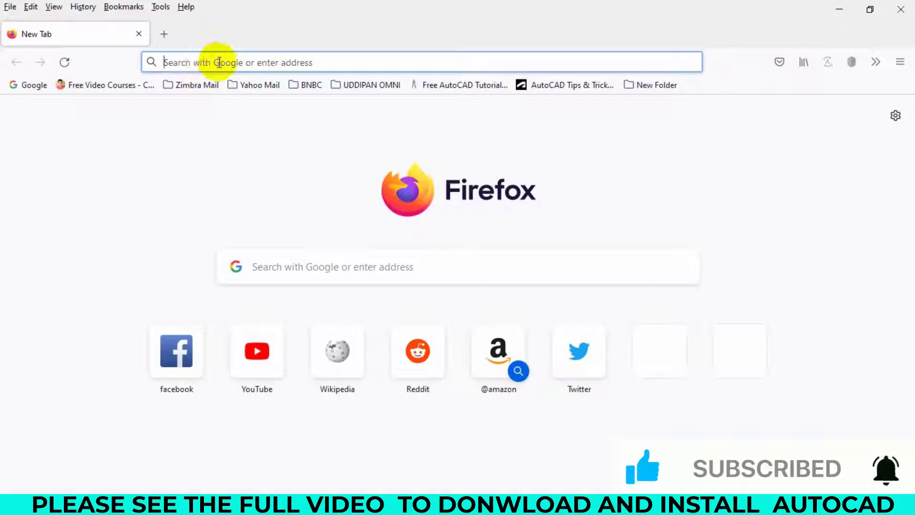
text(www.)
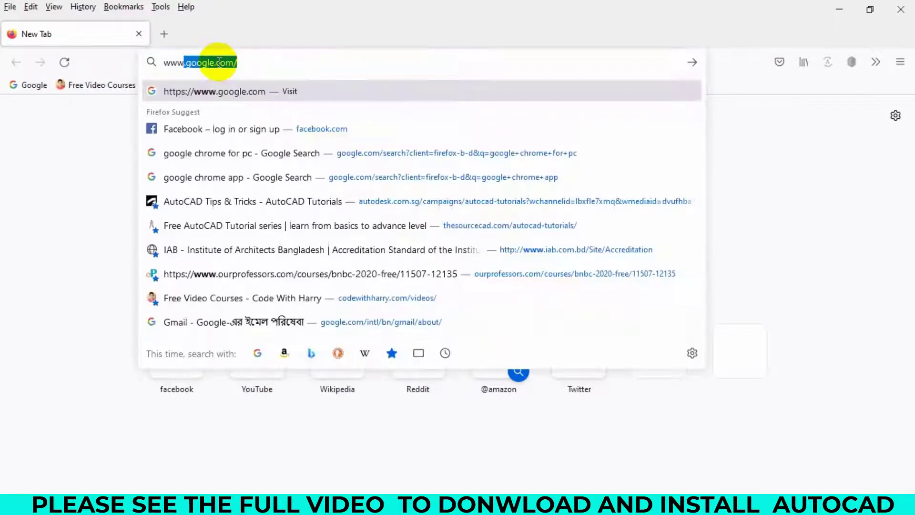
text(autodesk)
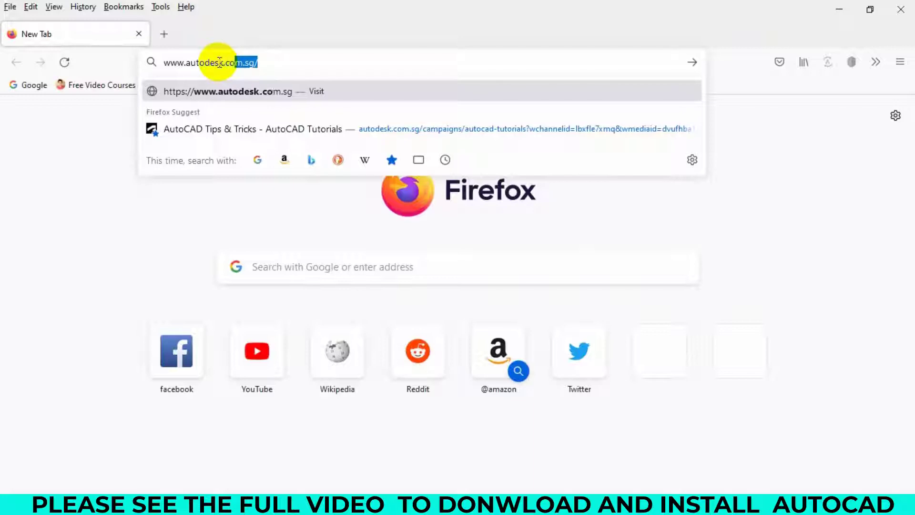
key(BackSpace)
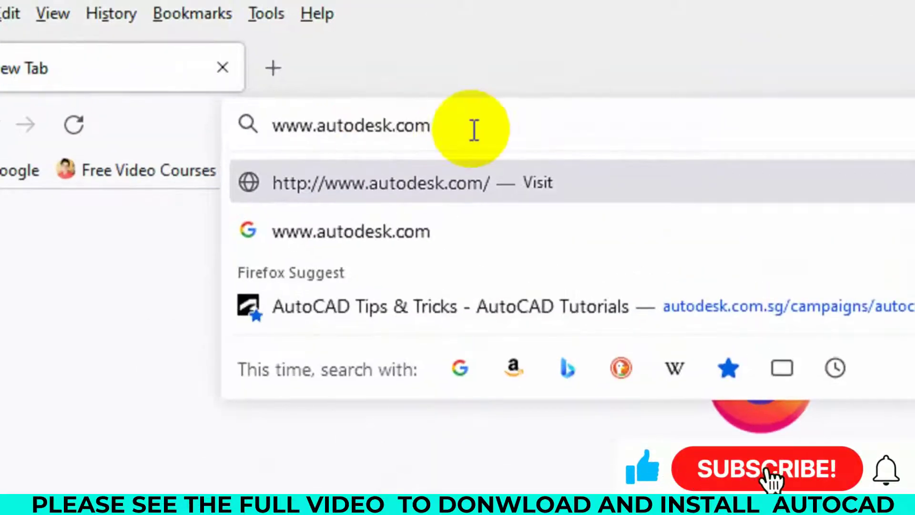
key(Return)
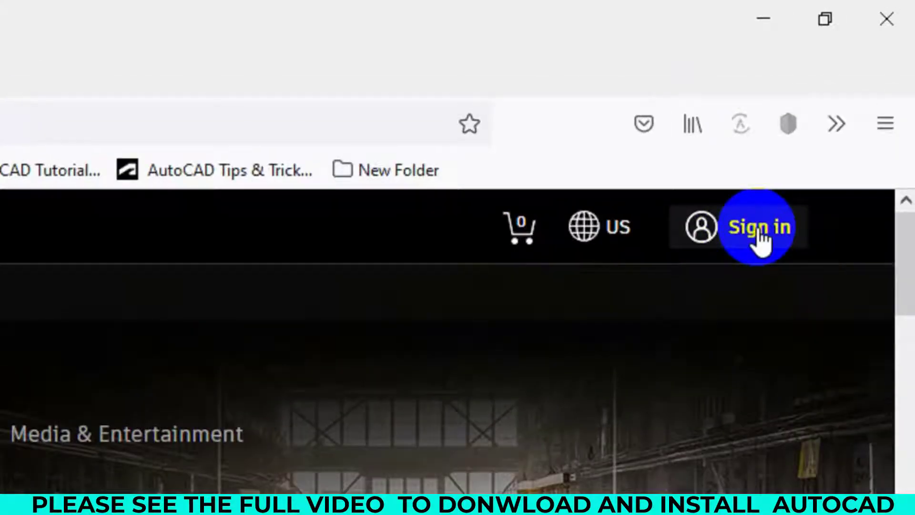
click(834, 121)
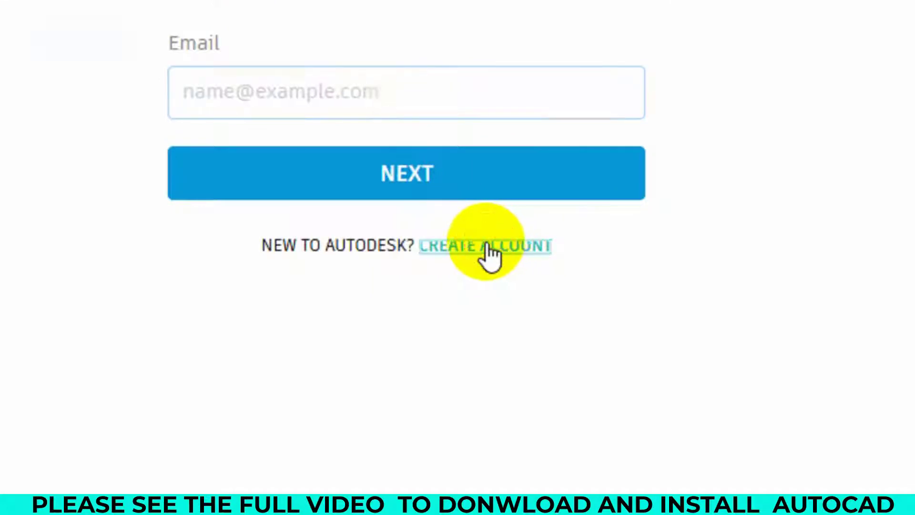
click(495, 253)
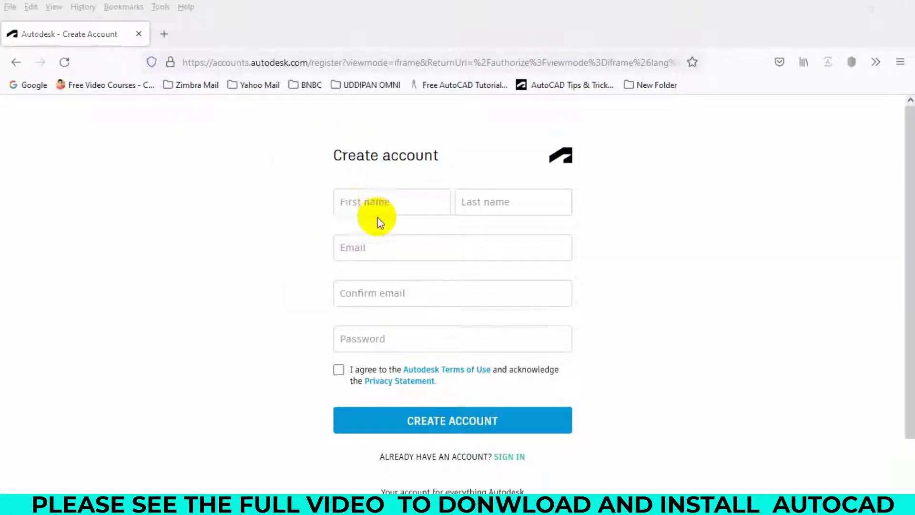
click(378, 203)
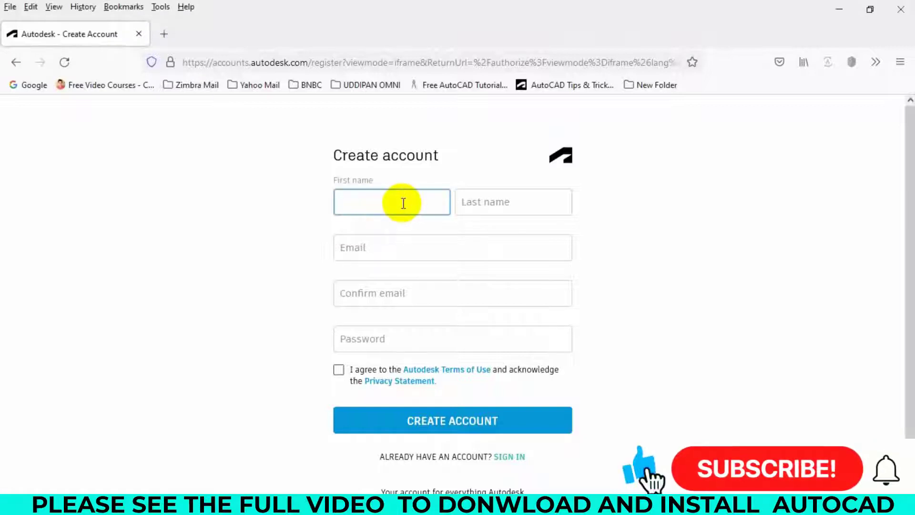
text(M)
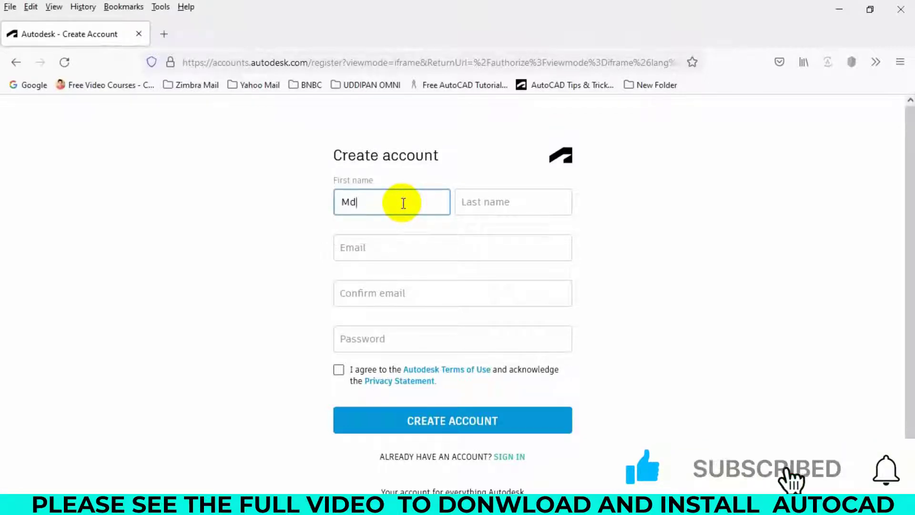
text(D)
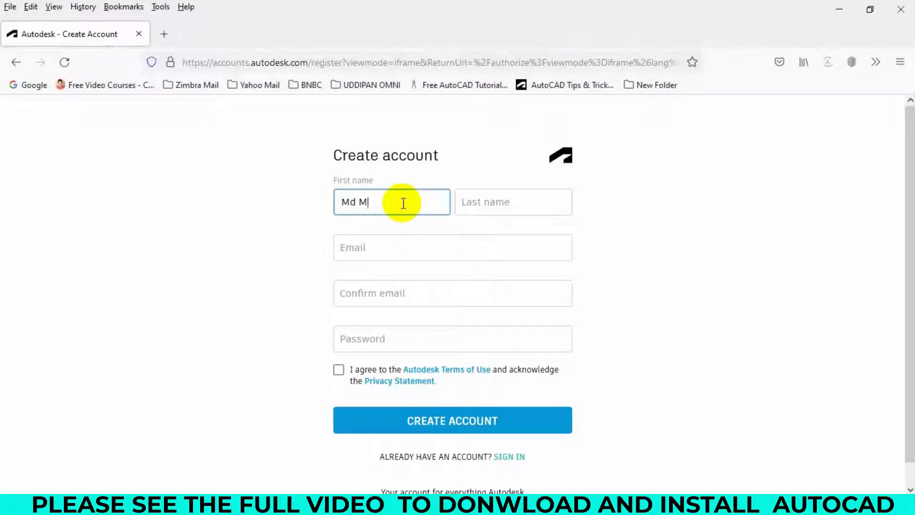
text(mun)
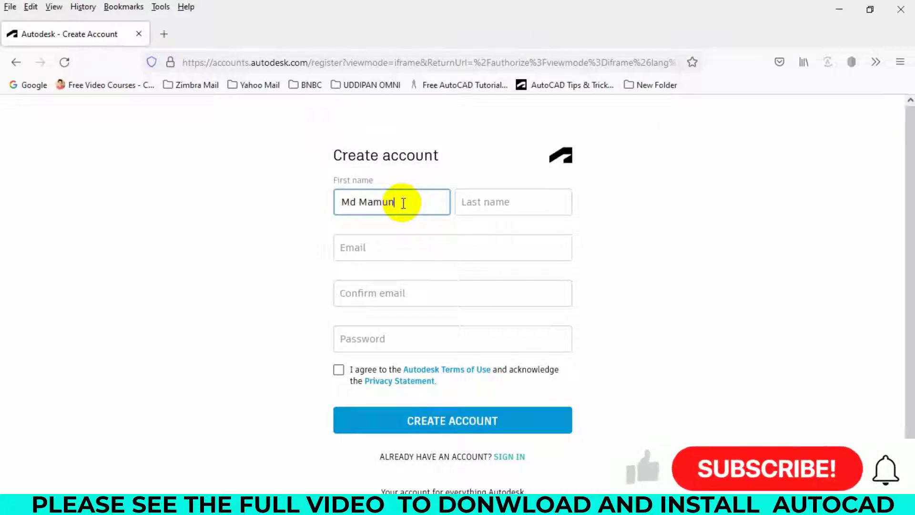
key(Tab)
text(sH)
key(BackSpace)
key(BackSpace)
text(Shak)
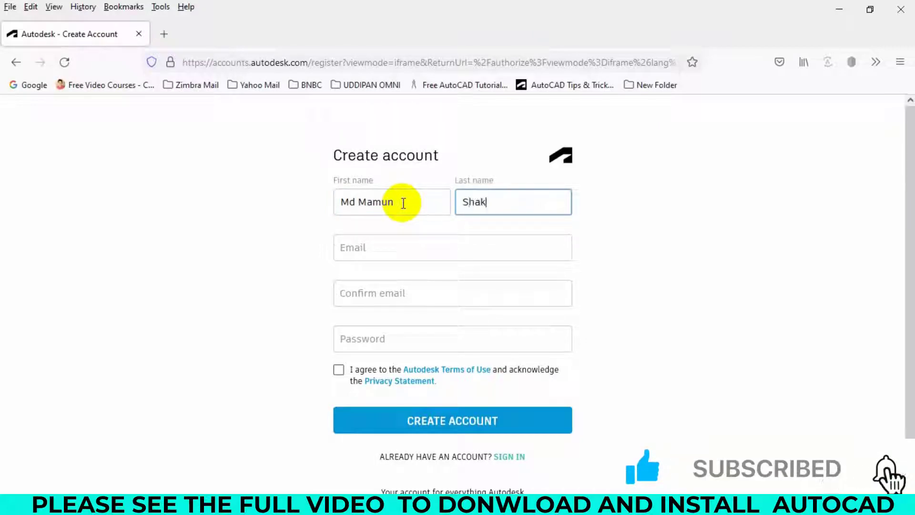
click(387, 252)
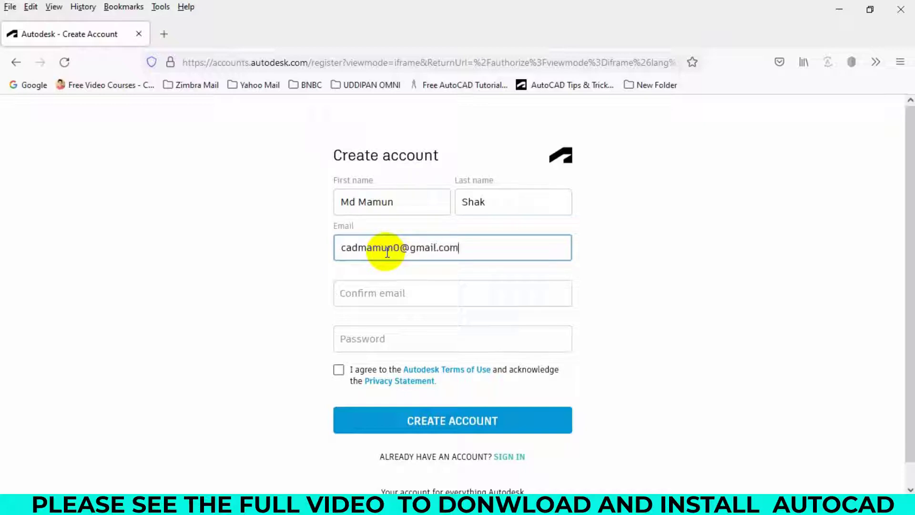
click(401, 293)
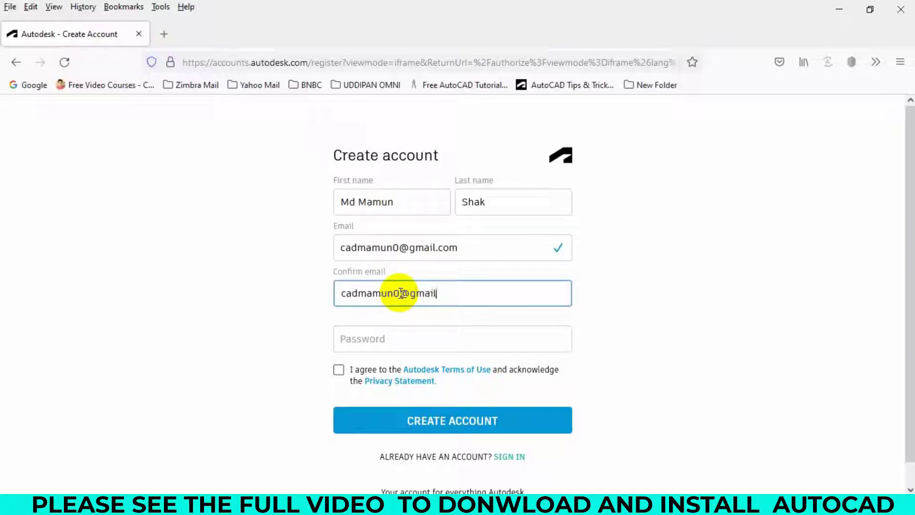
click(417, 343)
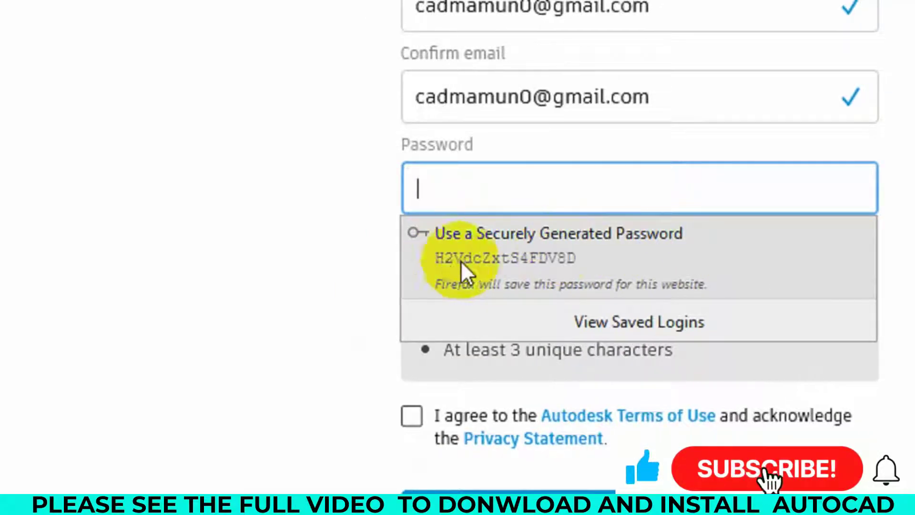
click(530, 194)
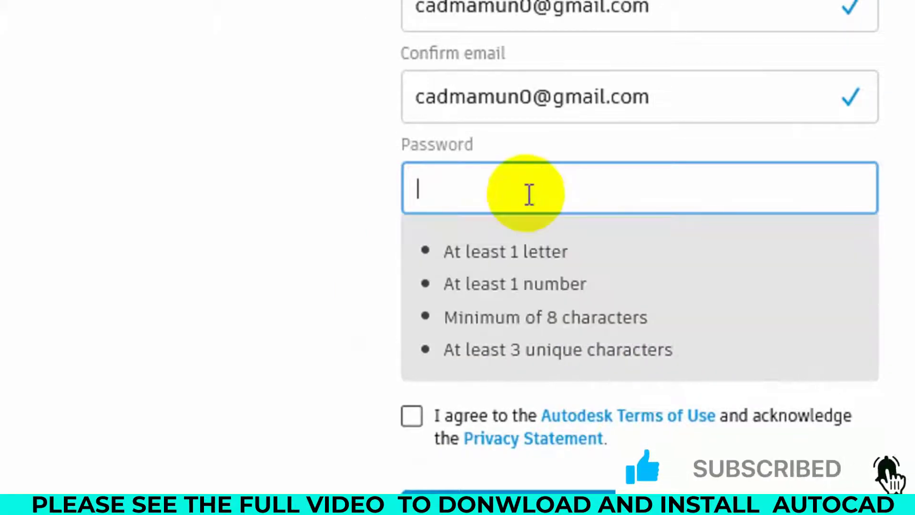
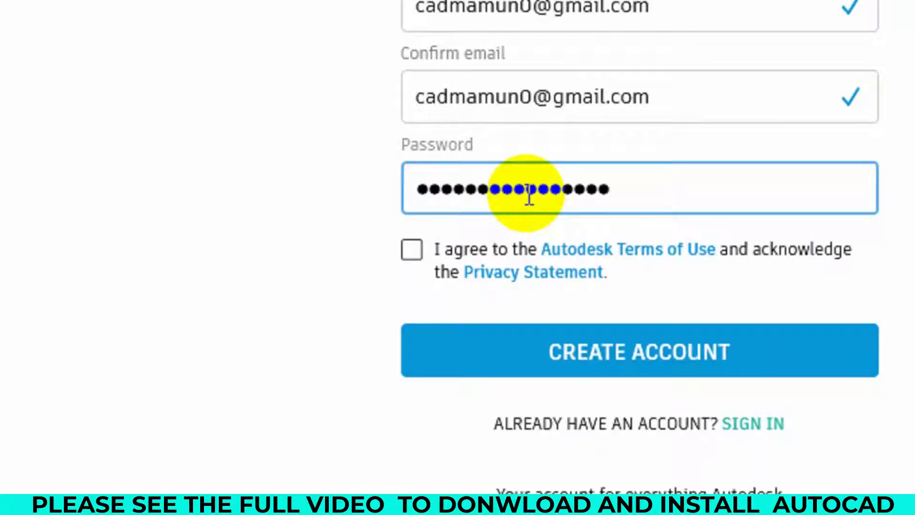
- Accept the terms, submit the registration and finish from the Account created page
click(411, 251)
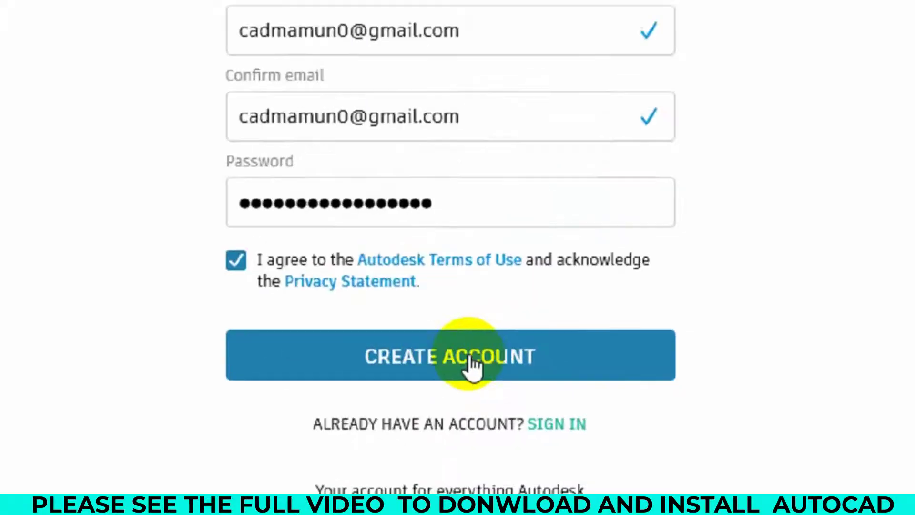
click(458, 422)
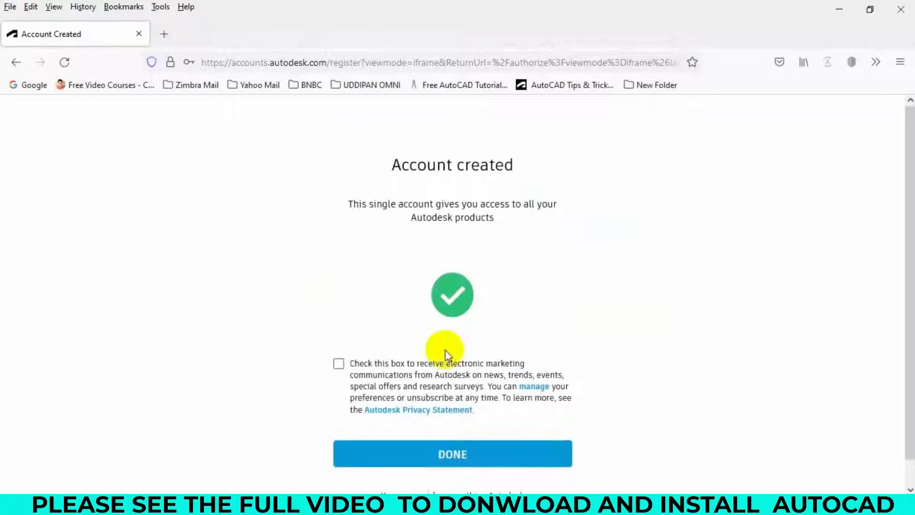
scroll(358, 305, down, 1)
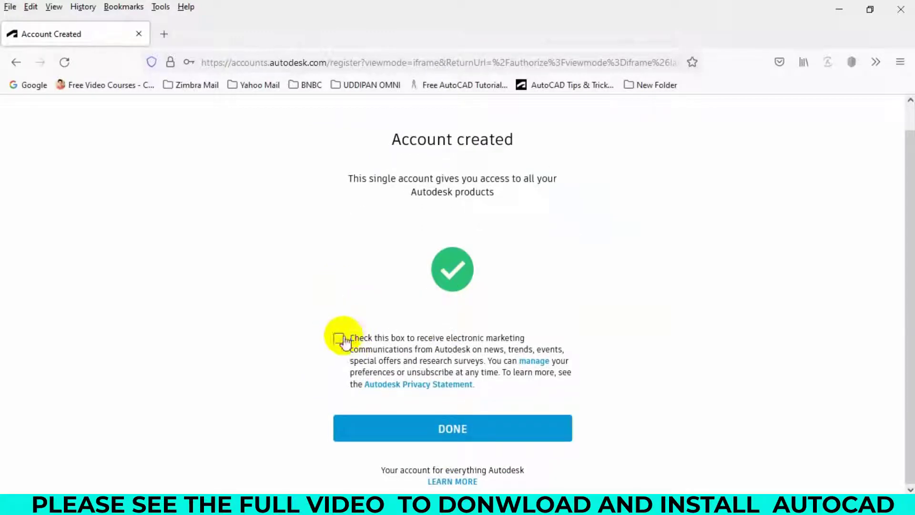
click(464, 410)
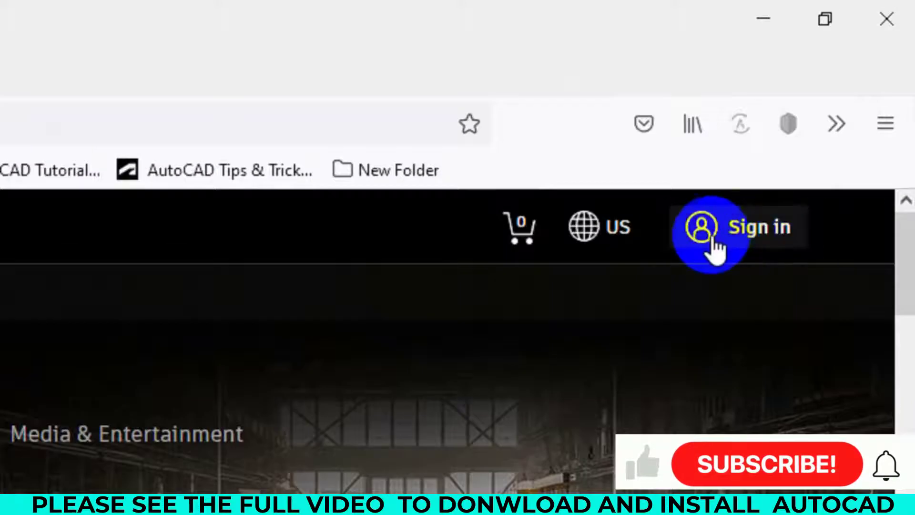
- Sign in to the new Autodesk account with its email and password
click(713, 243)
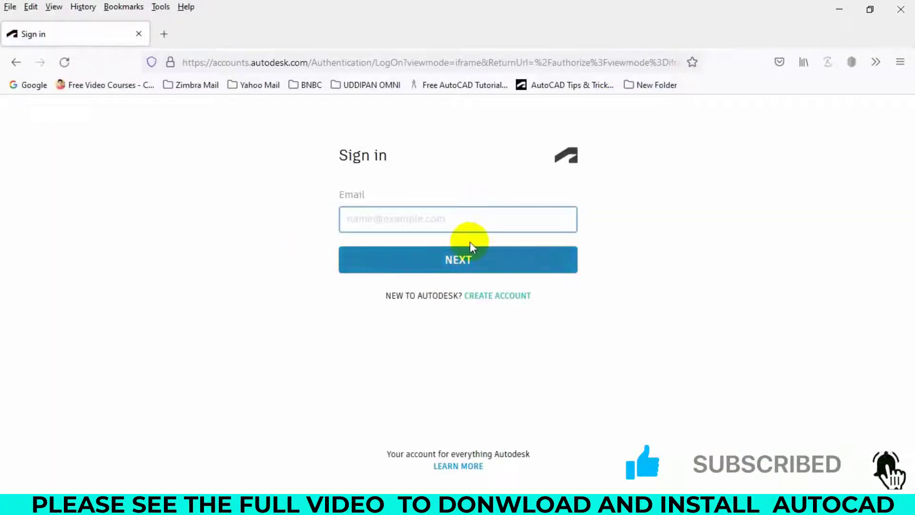
click(456, 228)
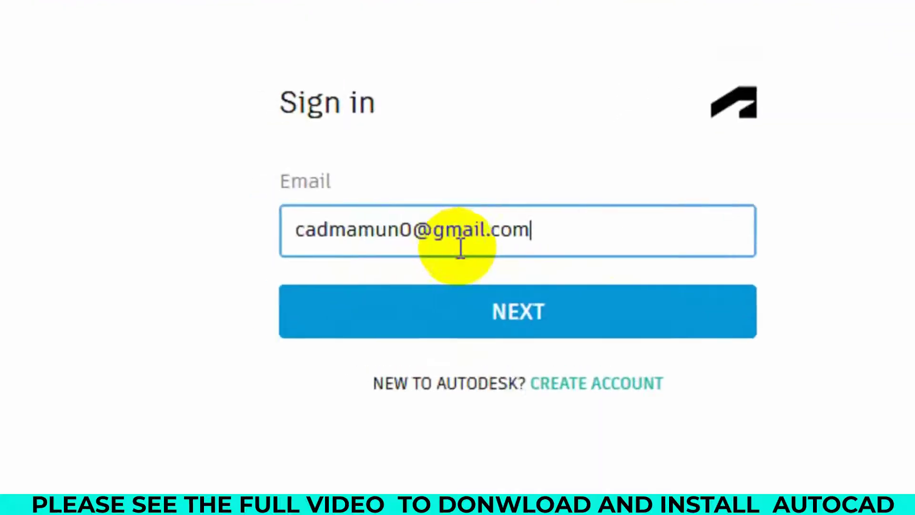
click(452, 261)
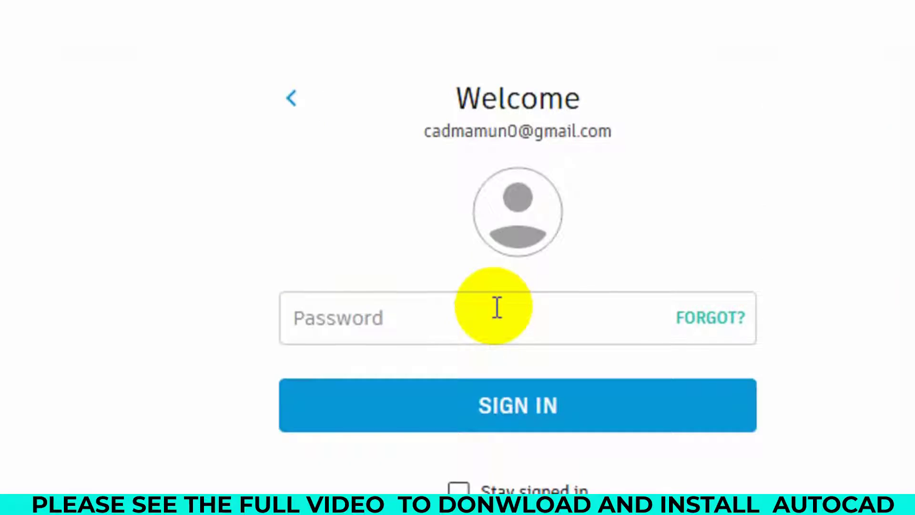
click(497, 307)
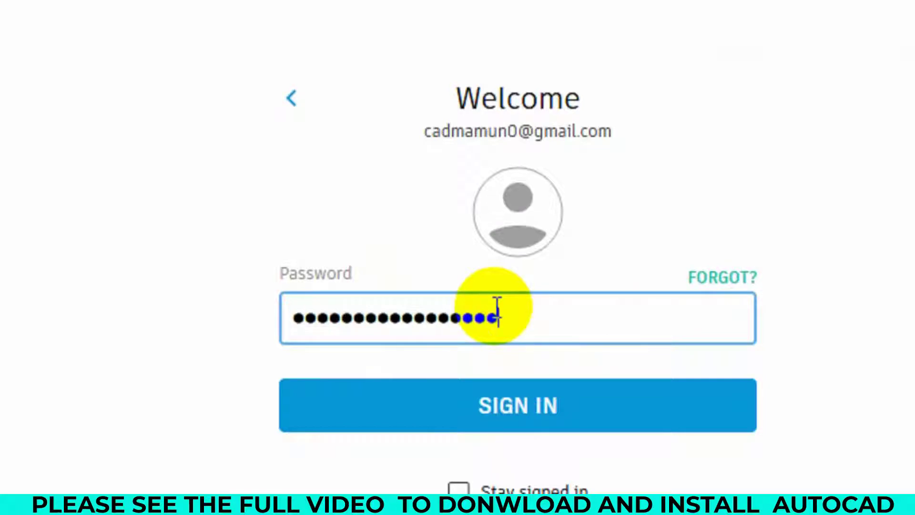
click(505, 412)
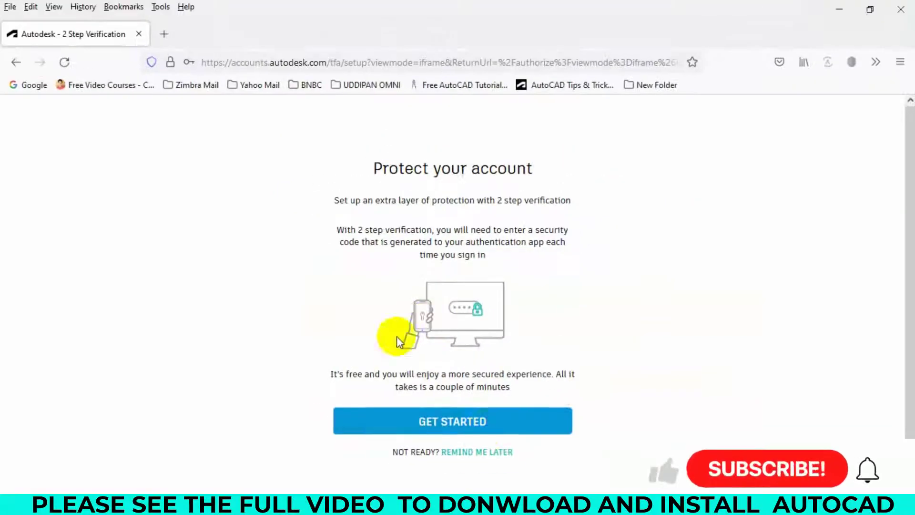
- Open gmail.com in a new tab and switch to the second signed-in Google account
key(ctrl+t)
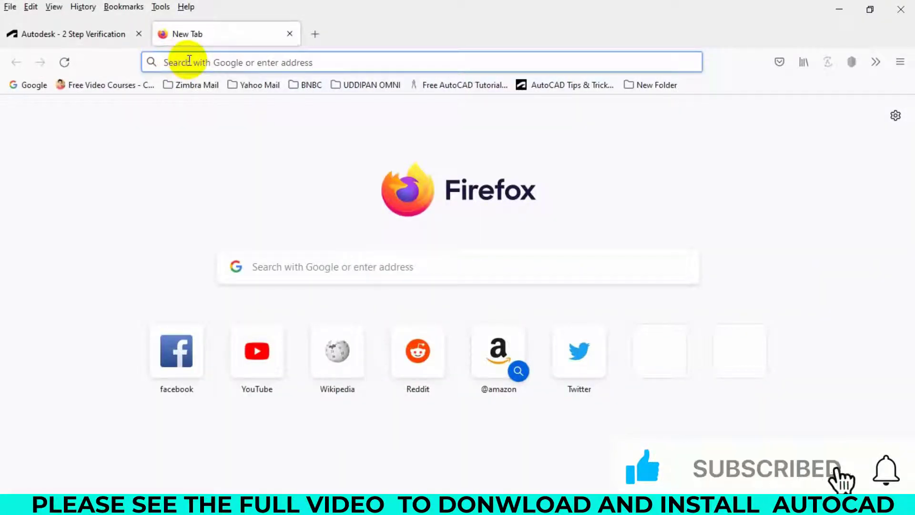
text(www.g)
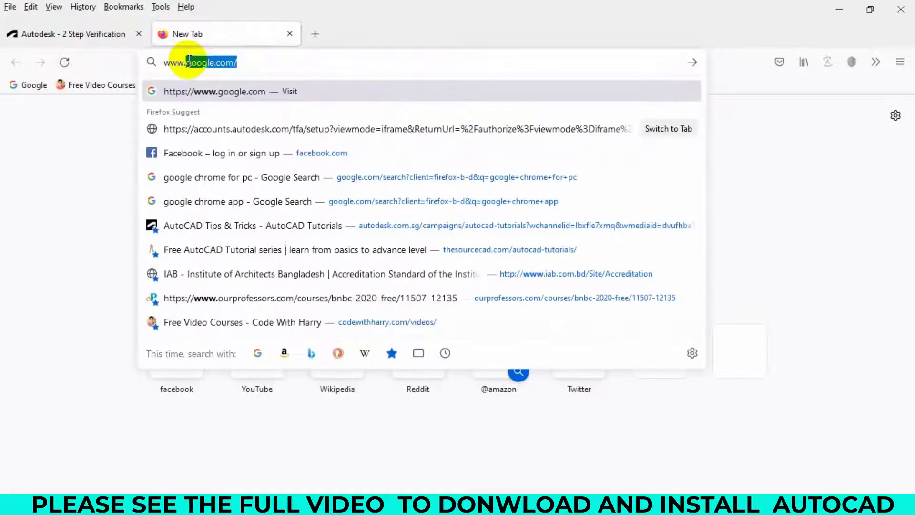
key(BackSpace)
key(BackSpace)
key(BackSpace)
key(BackSpace)
key(BackSpace)
text(gmail.com)
key(Return)
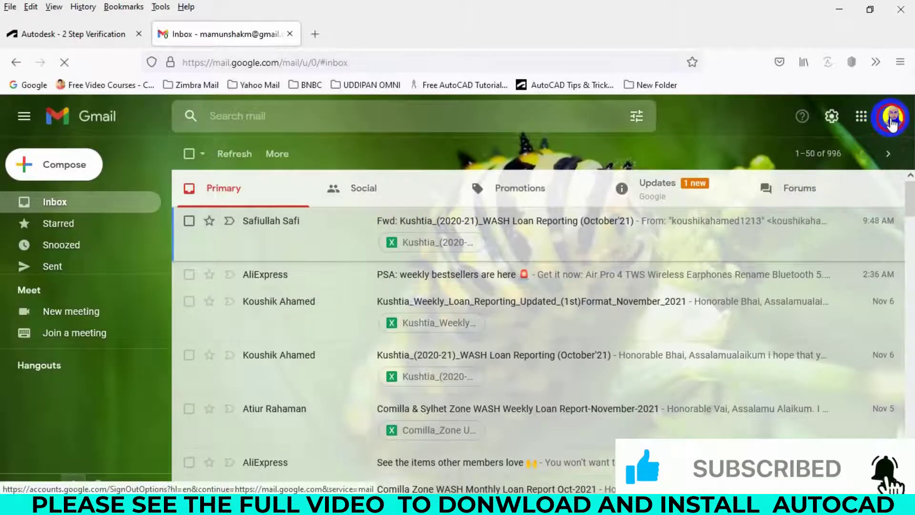
click(892, 123)
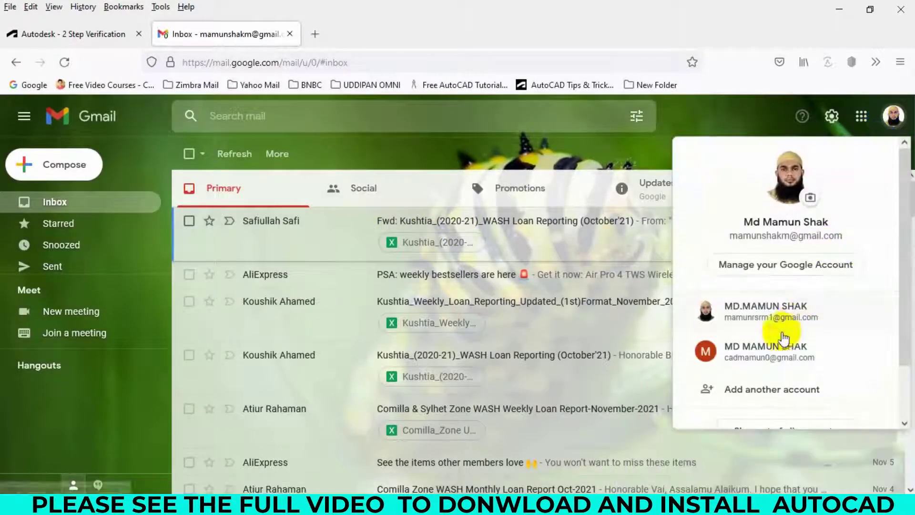
click(757, 347)
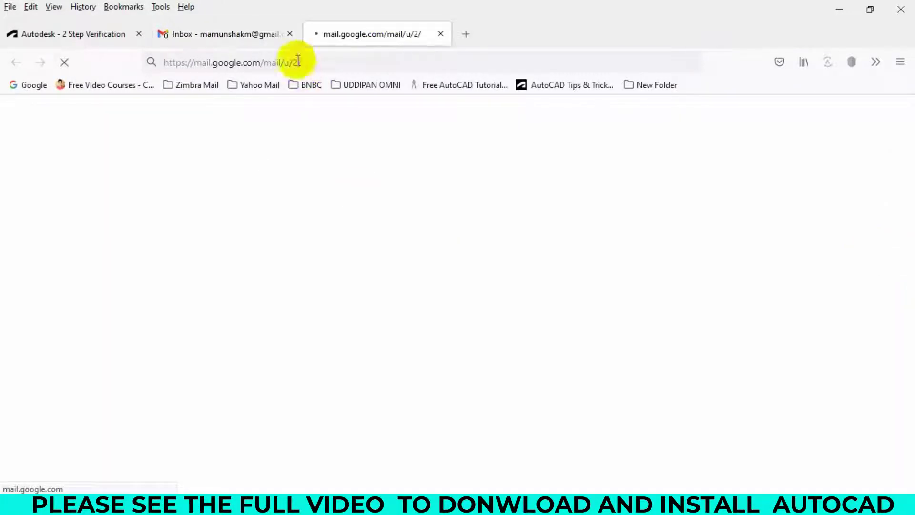
- Close the first inbox tab, then verify the email from the 'Verify your Autodesk account' message
click(290, 34)
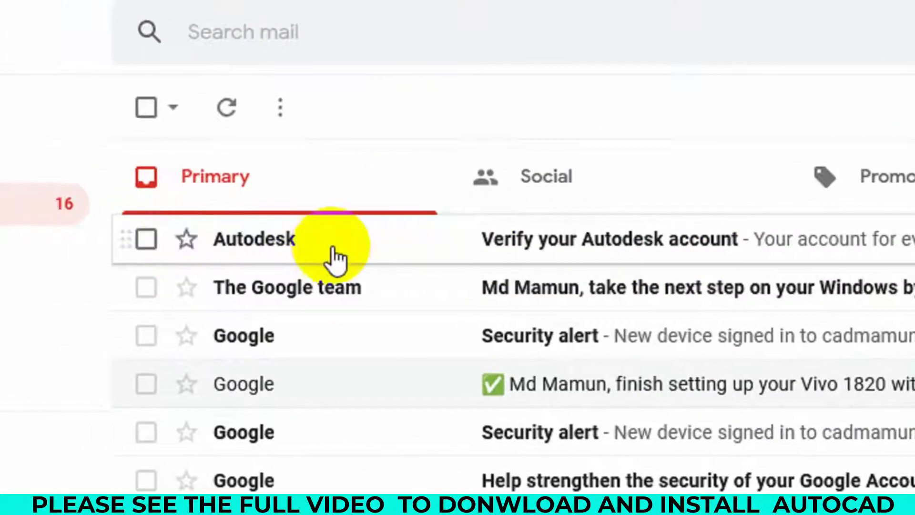
click(507, 244)
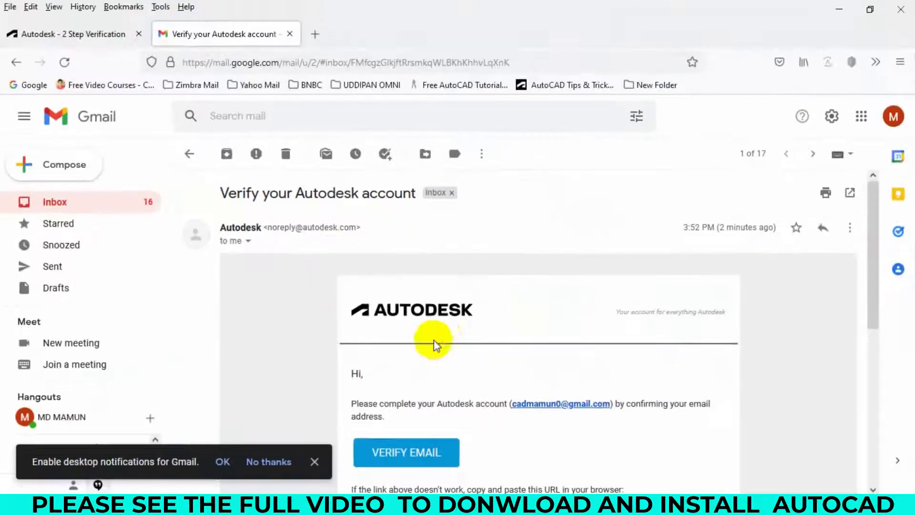
scroll(431, 346, down, 3)
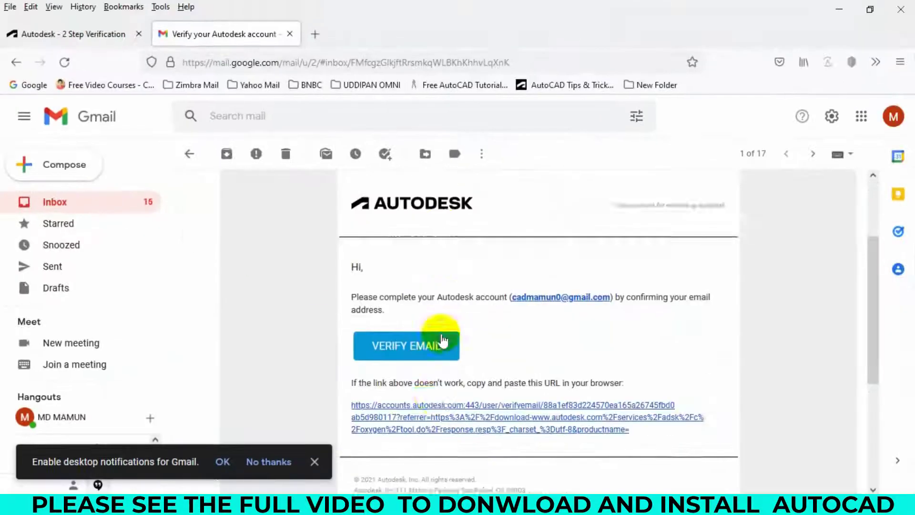
click(392, 259)
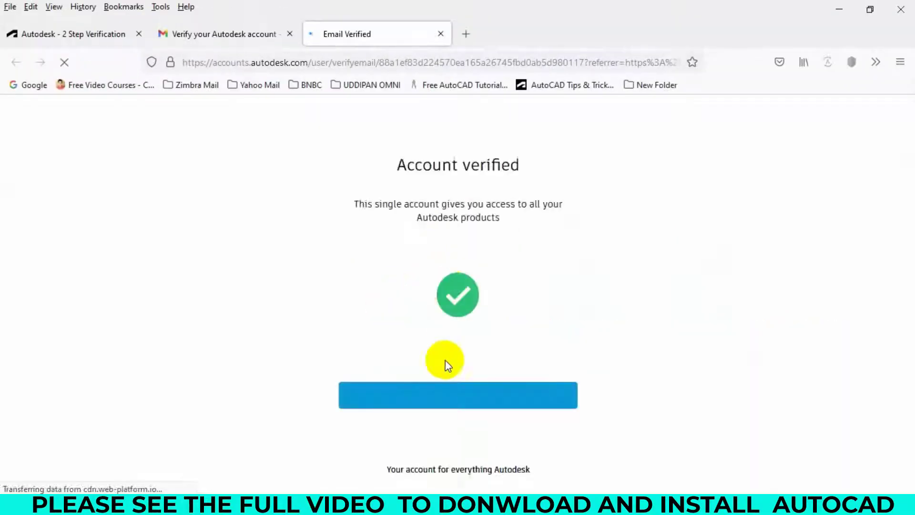
click(446, 393)
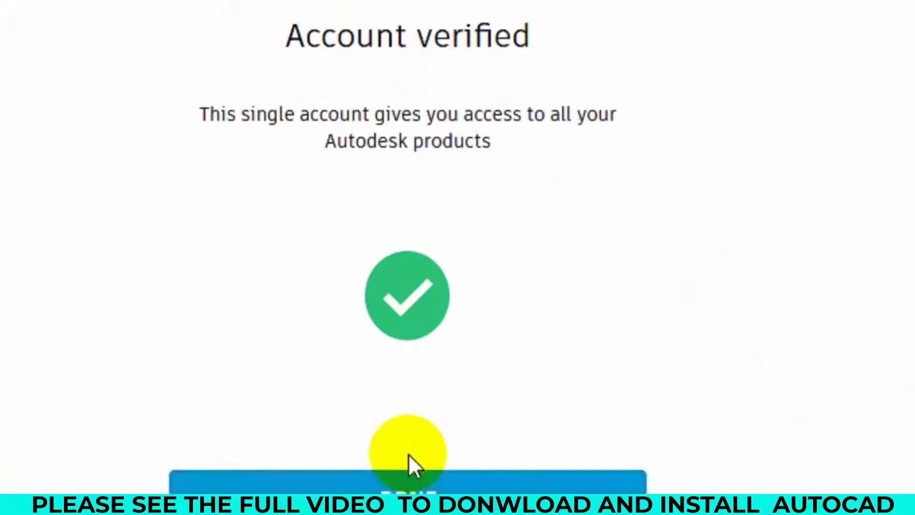
click(447, 392)
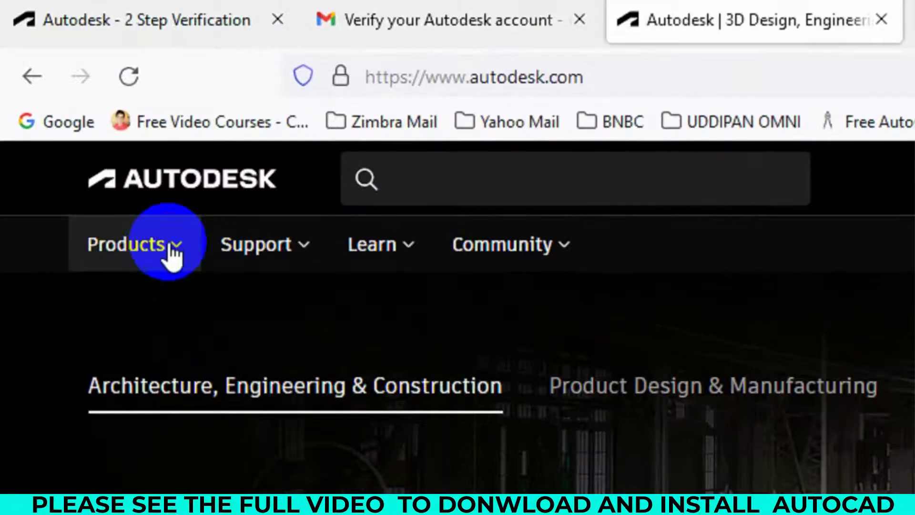
- Go to the AutoCAD product page and start the AutoCAD free trial download
click(89, 147)
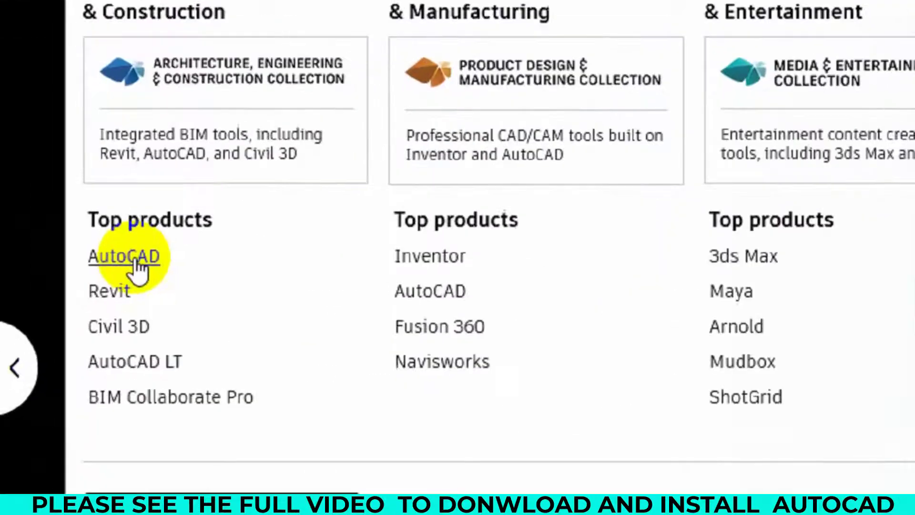
click(69, 328)
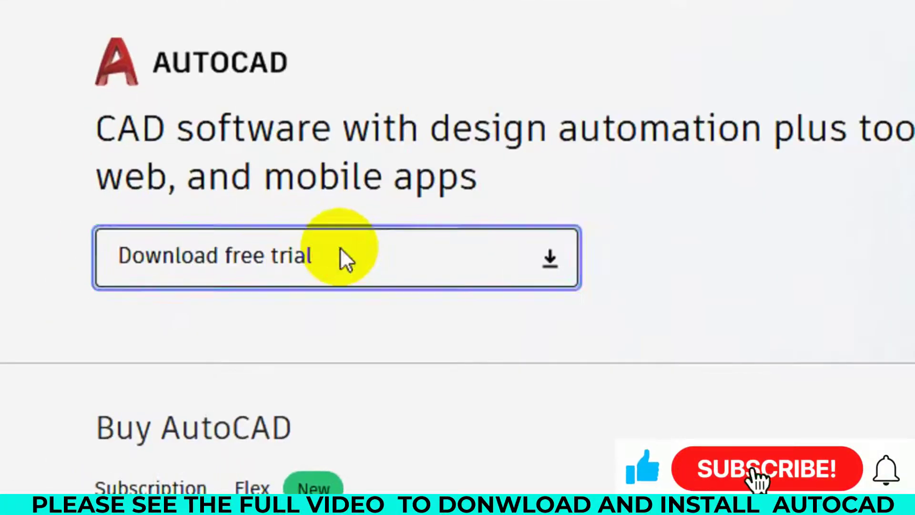
click(343, 258)
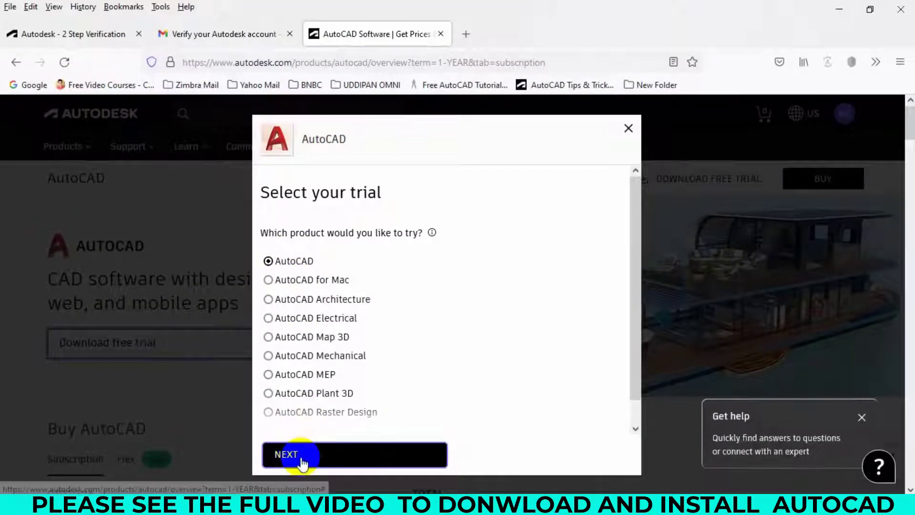
click(328, 455)
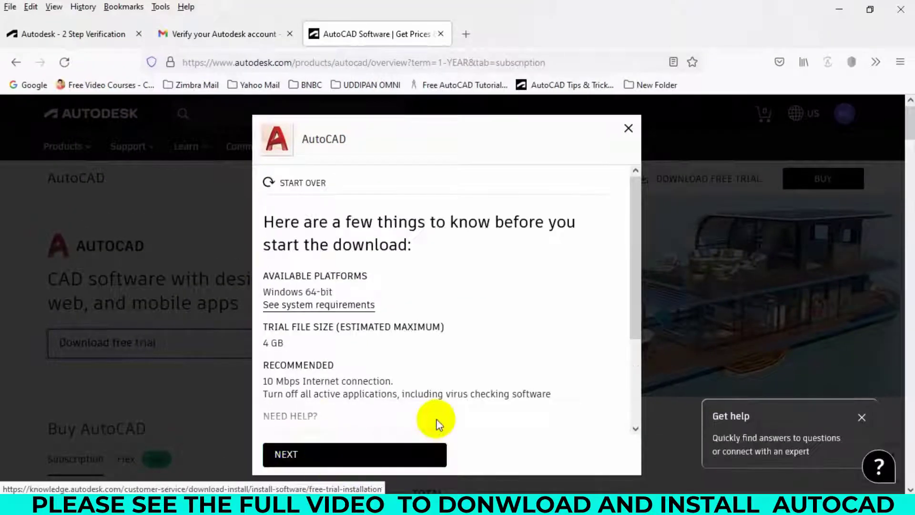
- Continue past the download requirements and declare use as 'A student or teacher'
scroll(405, 362, down, 2)
scroll(338, 291, up, 2)
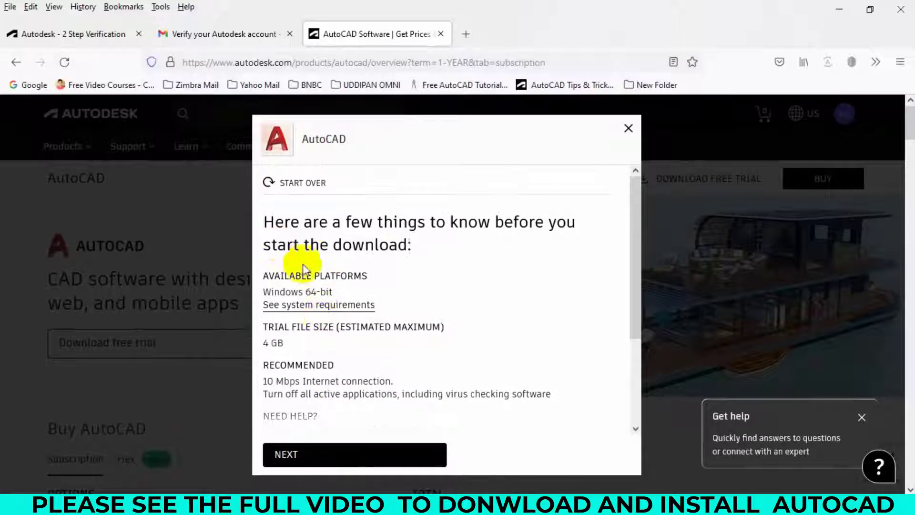
scroll(331, 319, down, 2)
scroll(324, 286, down, 1)
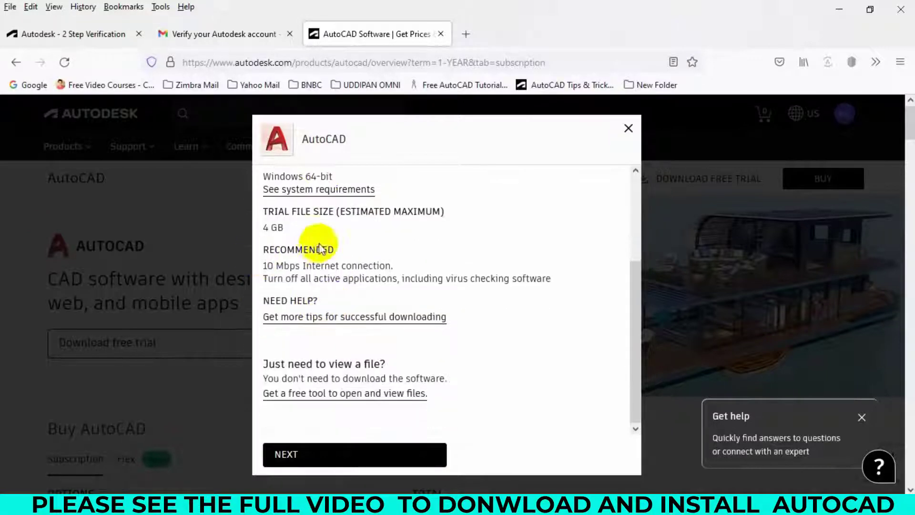
scroll(314, 355, down, 2)
click(301, 466)
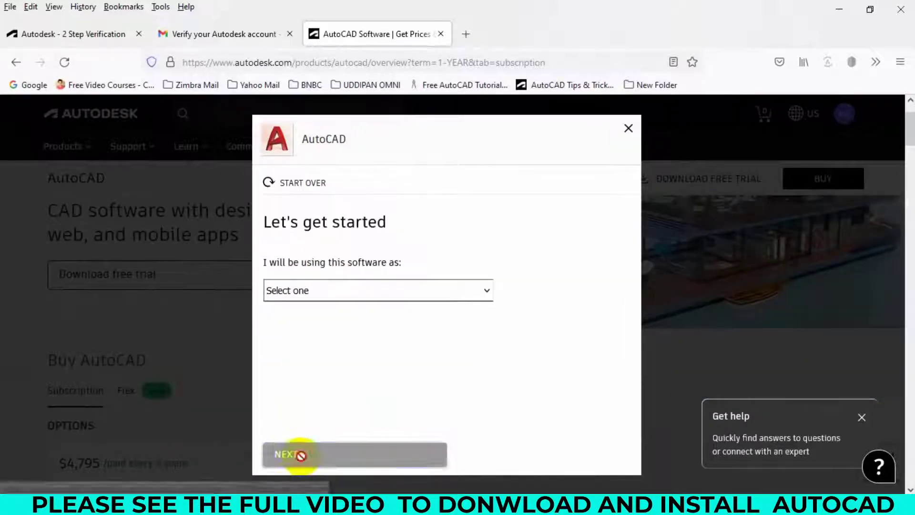
click(325, 292)
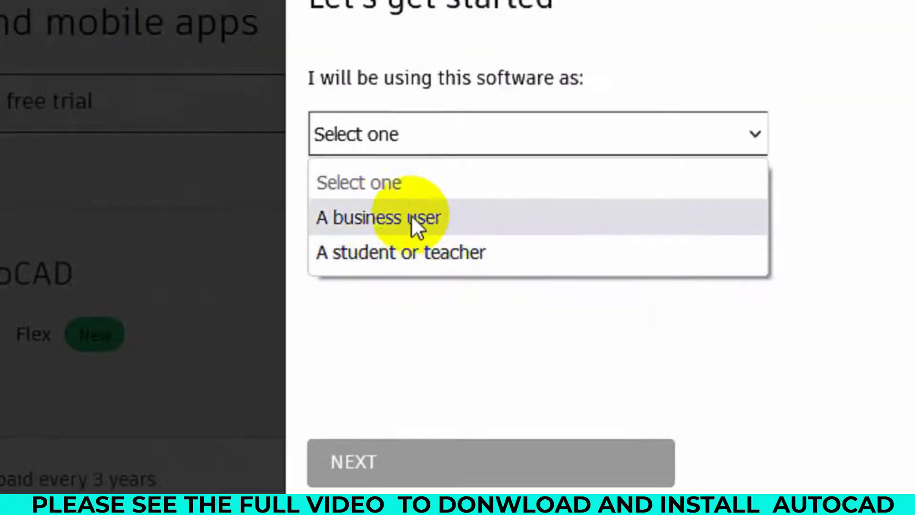
click(409, 252)
scroll(460, 292, down, 2)
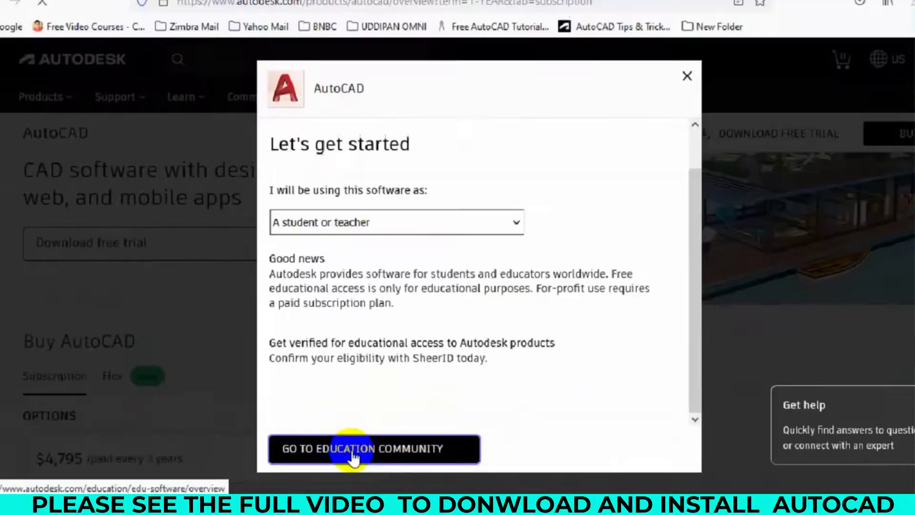
- Enter the education community via Get started and sign in with email and password
click(335, 461)
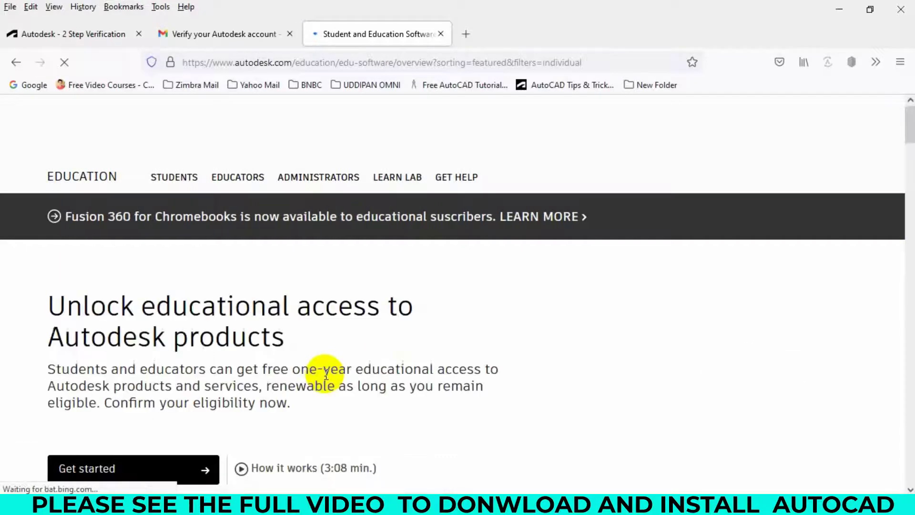
scroll(325, 375, down, 4)
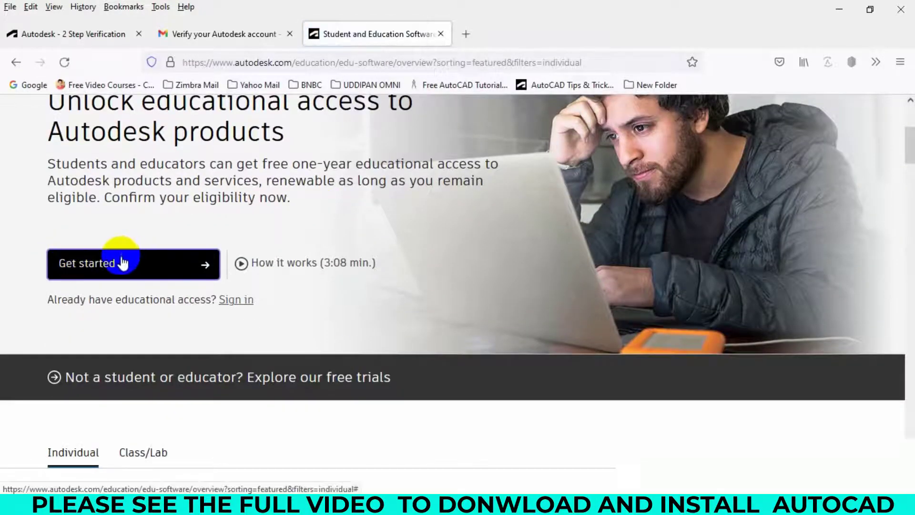
click(123, 263)
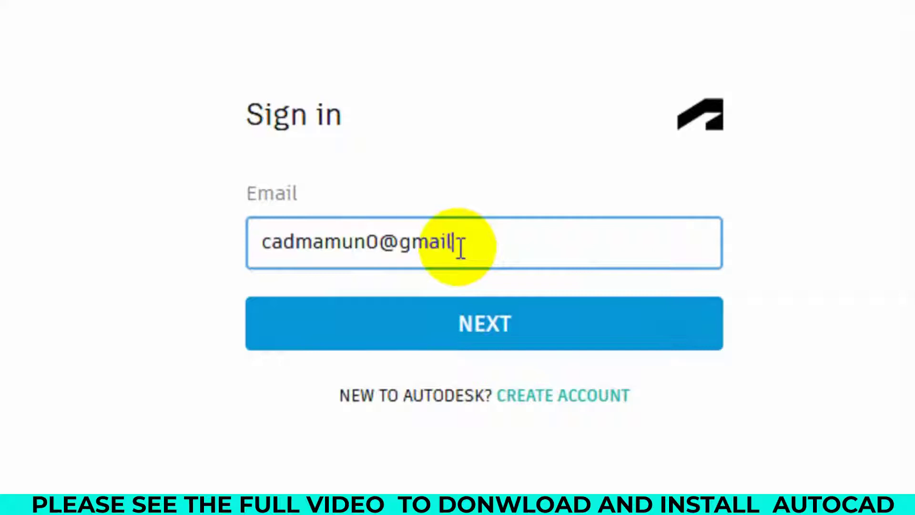
click(479, 326)
click(456, 328)
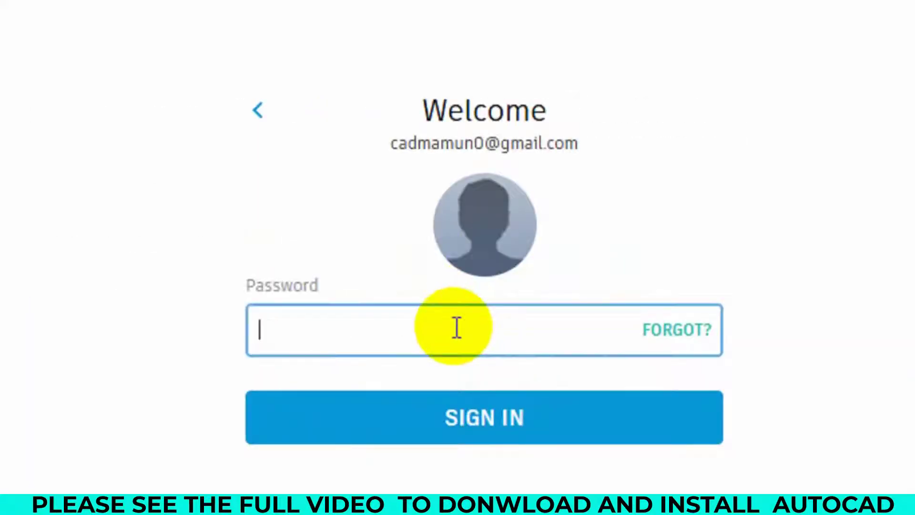
text(•)
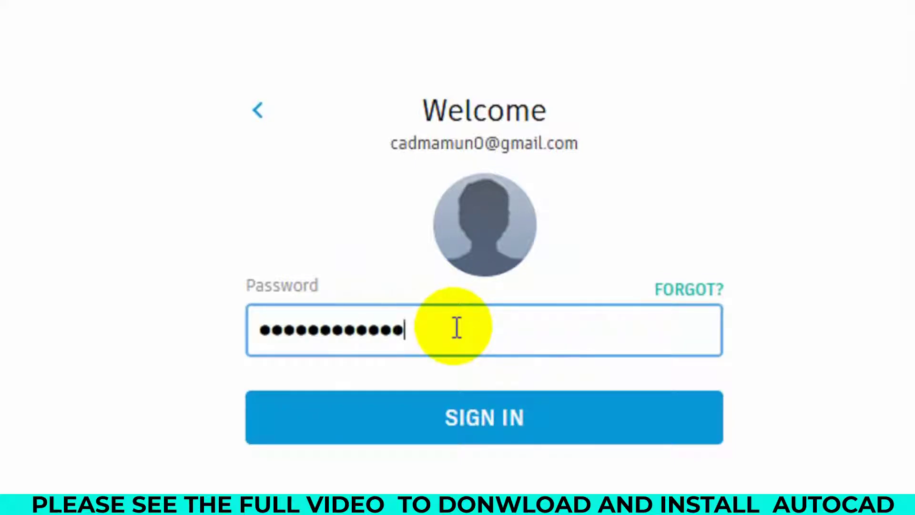
click(500, 400)
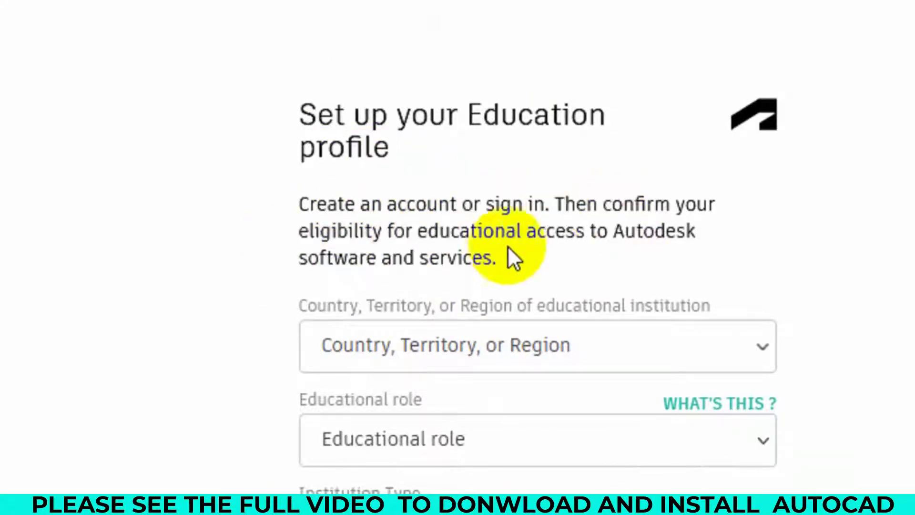
- Set the education profile to Bangladesh, Student and University/Post-Secondary
click(455, 361)
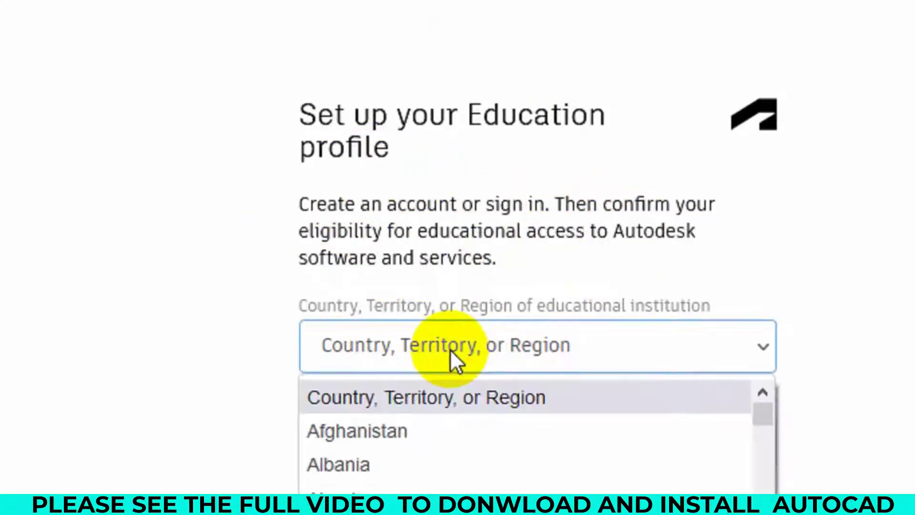
key(b)
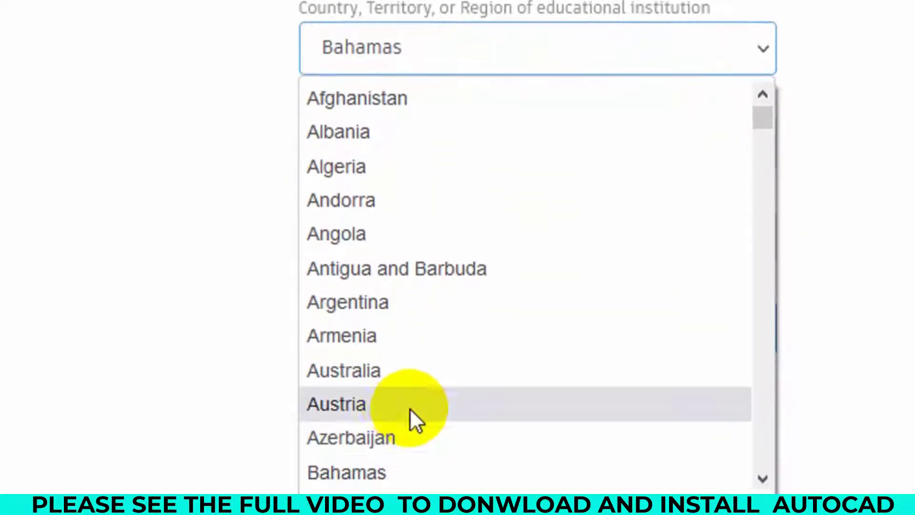
scroll(405, 404, down, 2)
scroll(398, 401, down, 2)
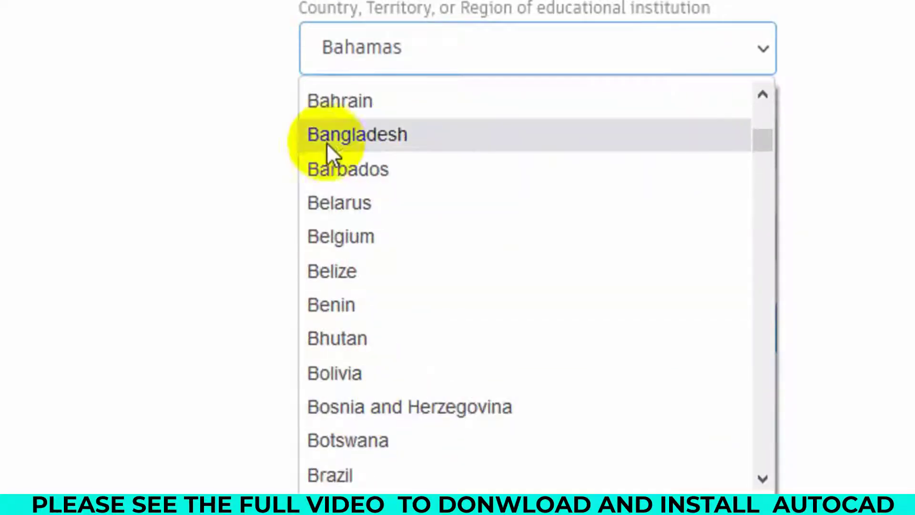
click(373, 133)
click(414, 145)
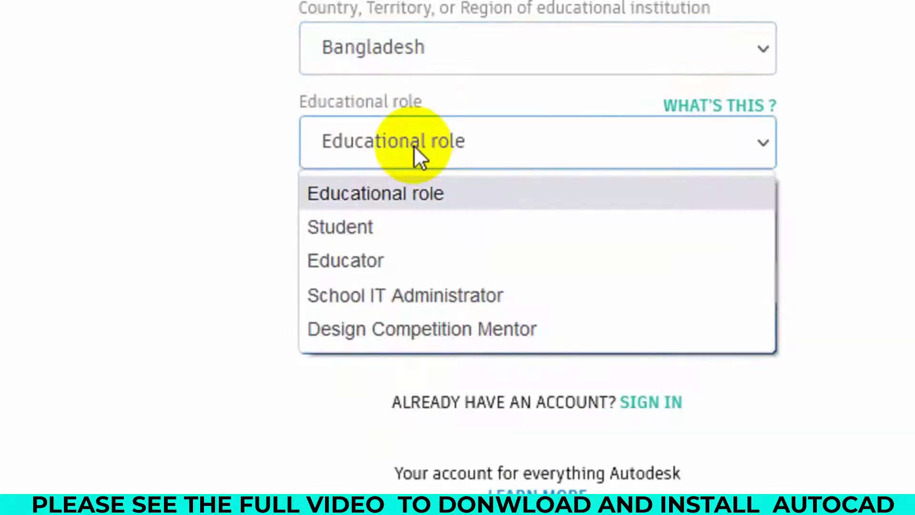
click(349, 229)
click(388, 243)
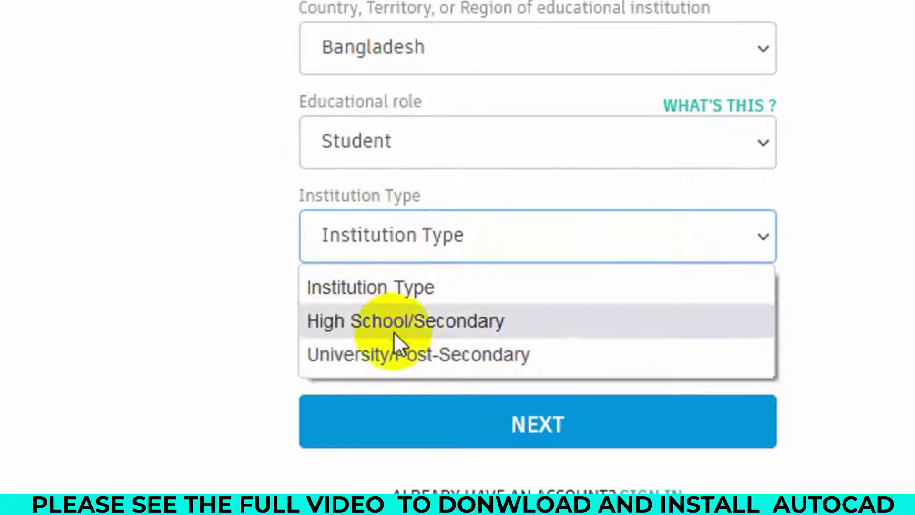
click(410, 363)
click(376, 334)
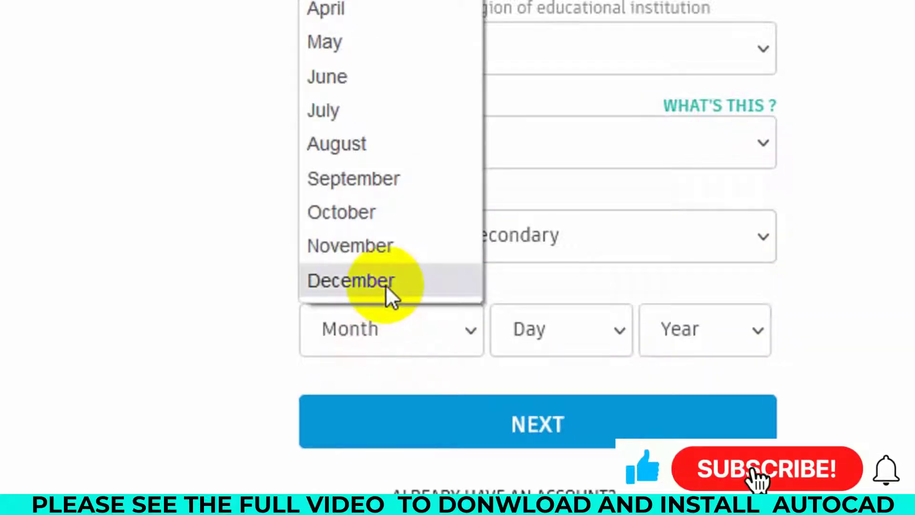
click(360, 76)
click(529, 396)
text(25)
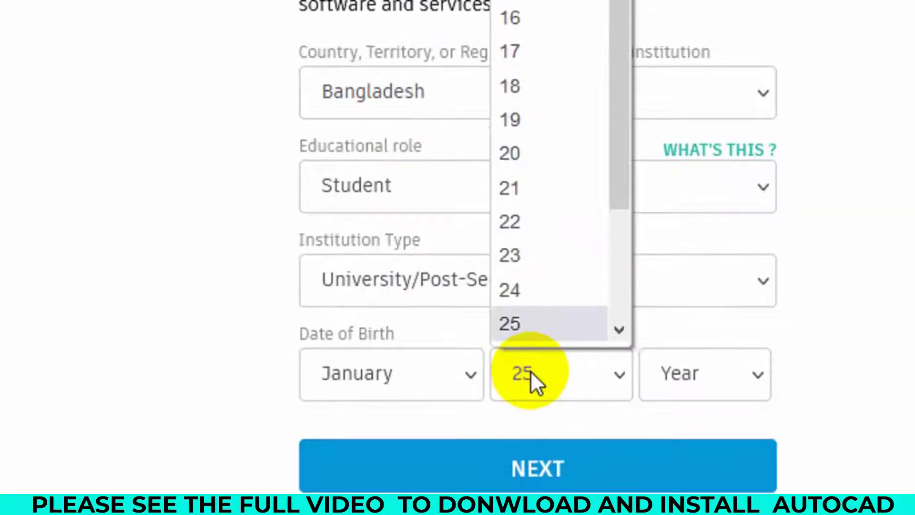
click(525, 327)
click(698, 379)
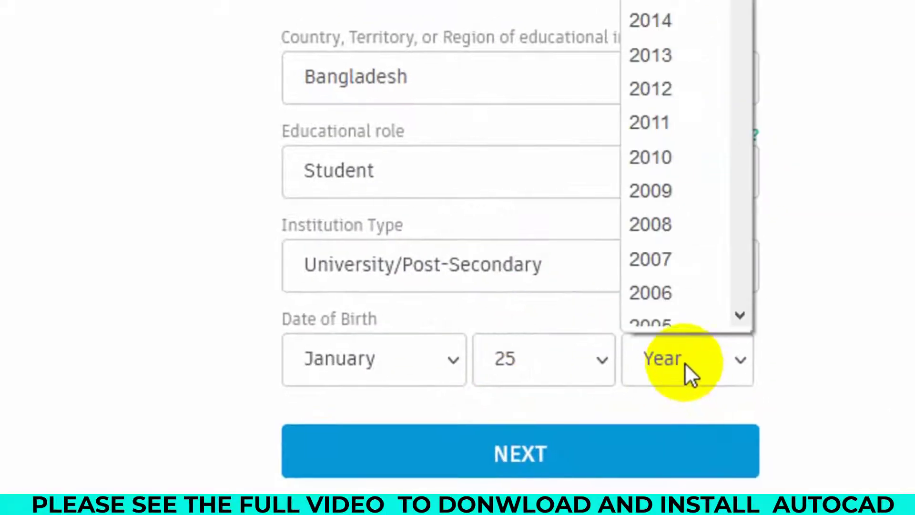
click(653, 311)
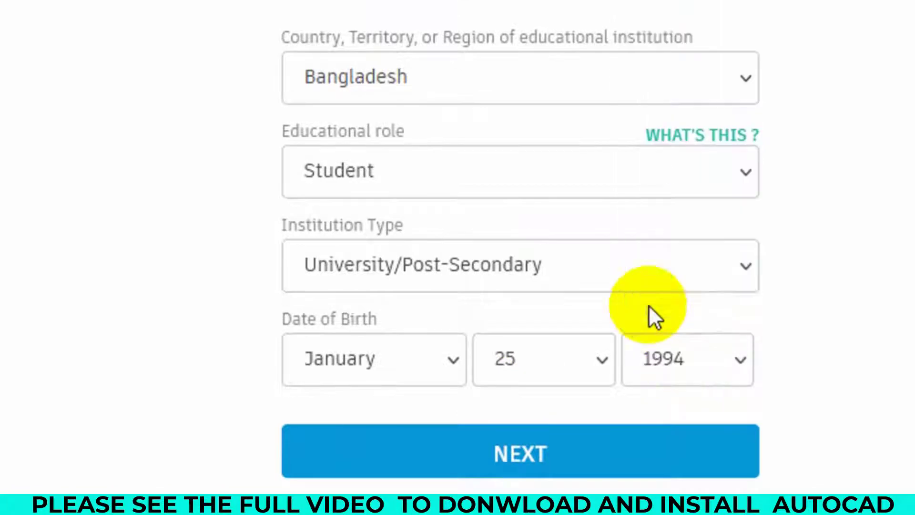
scroll(619, 363, down, 1)
click(591, 431)
- Choose RSTU as the institution, enrolled from September 2019
click(410, 242)
text(Rajshahi)
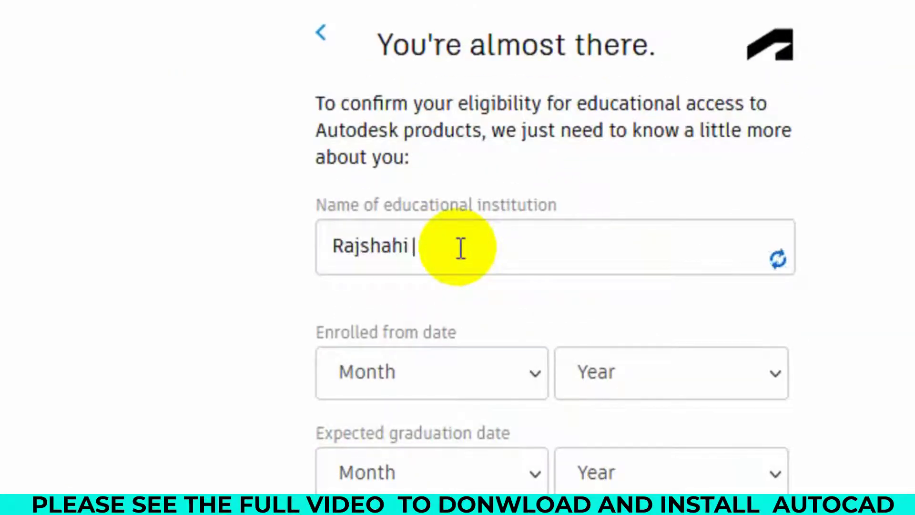
text(Science)
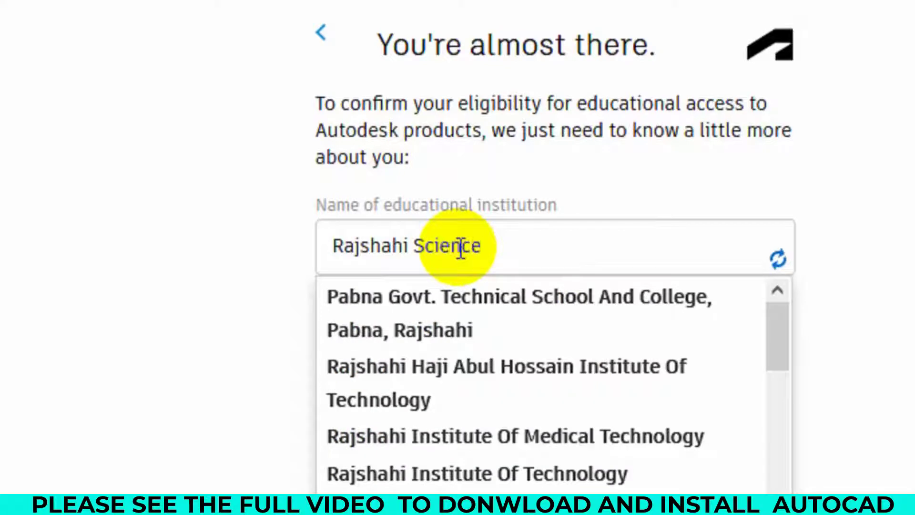
text( A)
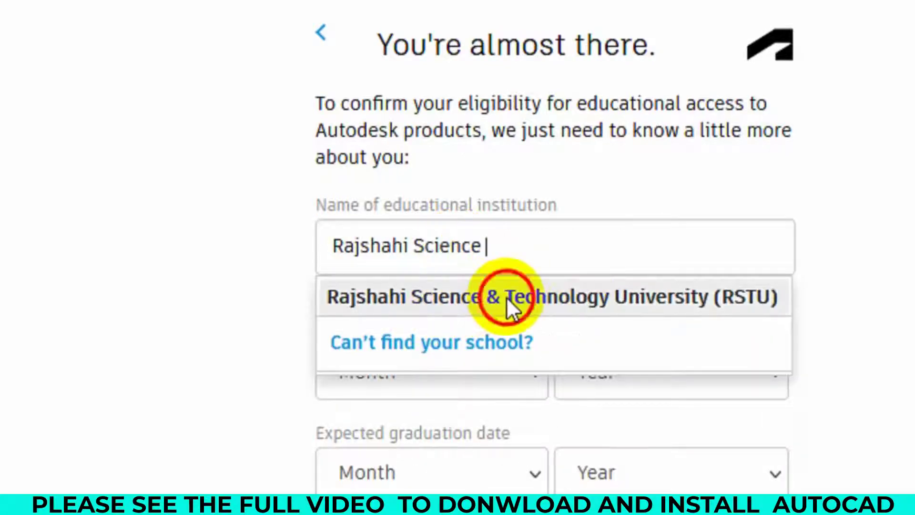
click(507, 299)
click(411, 367)
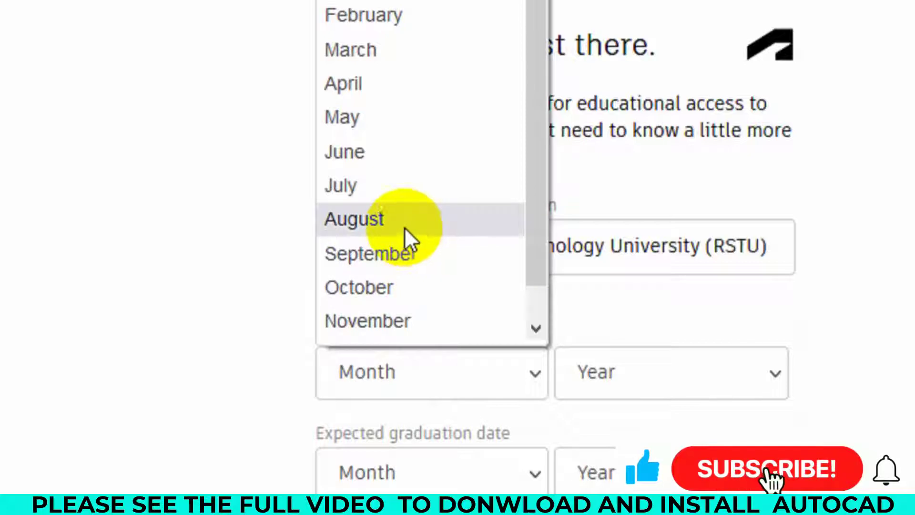
scroll(405, 228, down, 1)
click(387, 225)
click(605, 350)
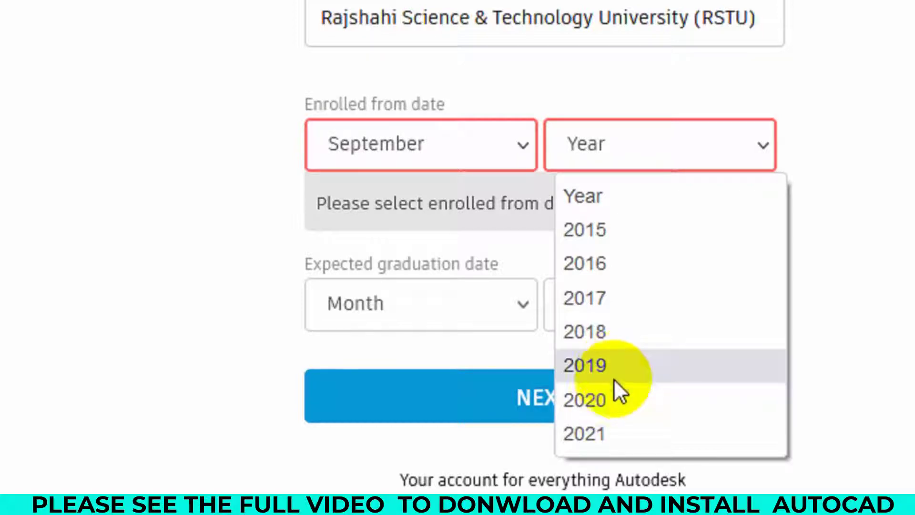
click(614, 374)
- Set graduation to October 2023 and submit the enrollment details
click(411, 247)
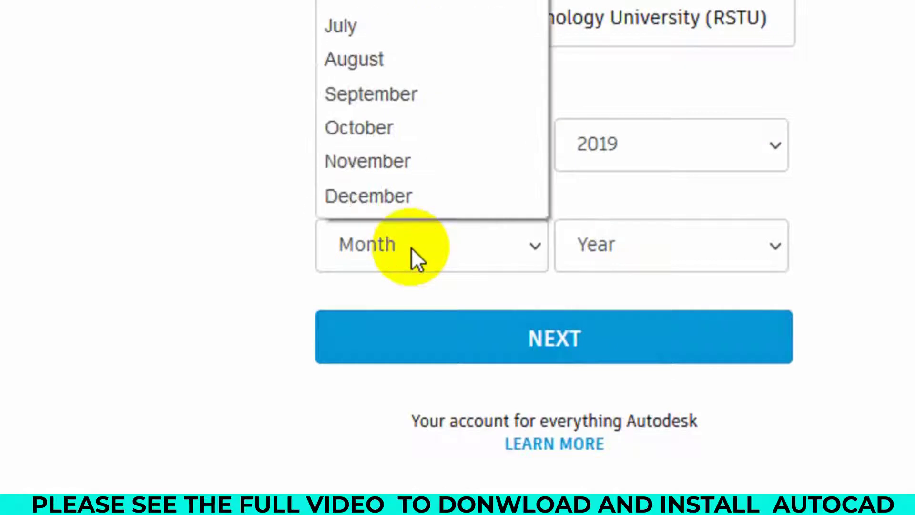
scroll(408, 143, up, 1)
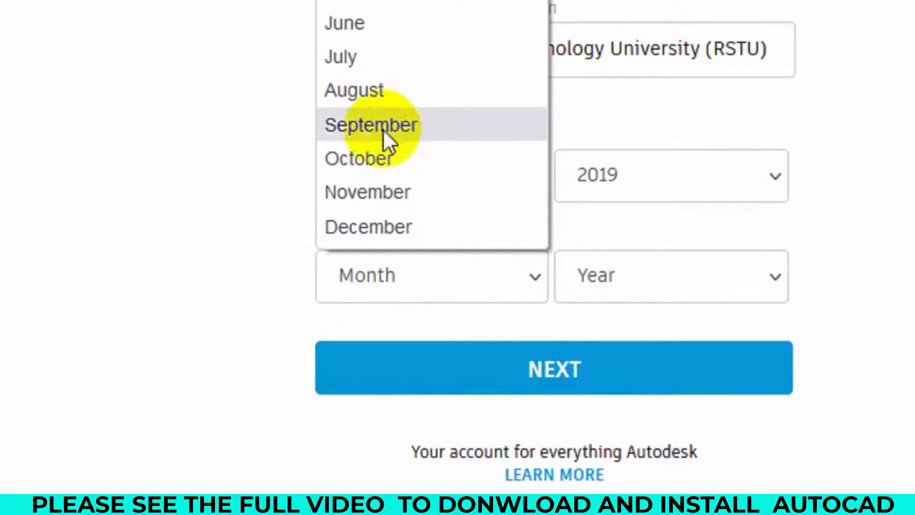
click(383, 159)
click(640, 277)
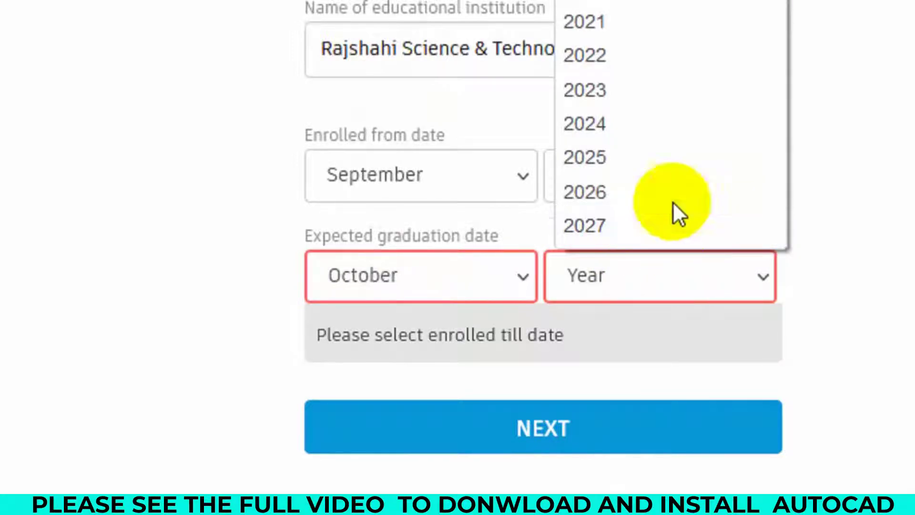
click(619, 90)
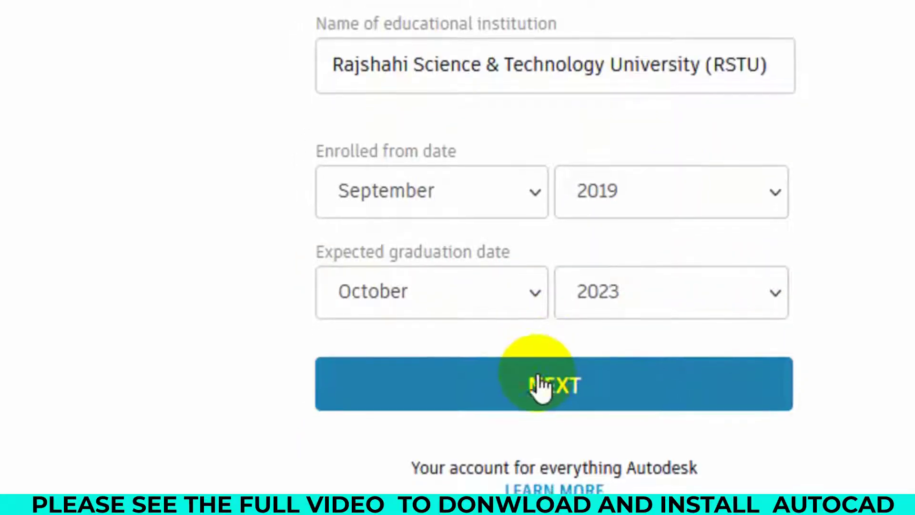
click(565, 381)
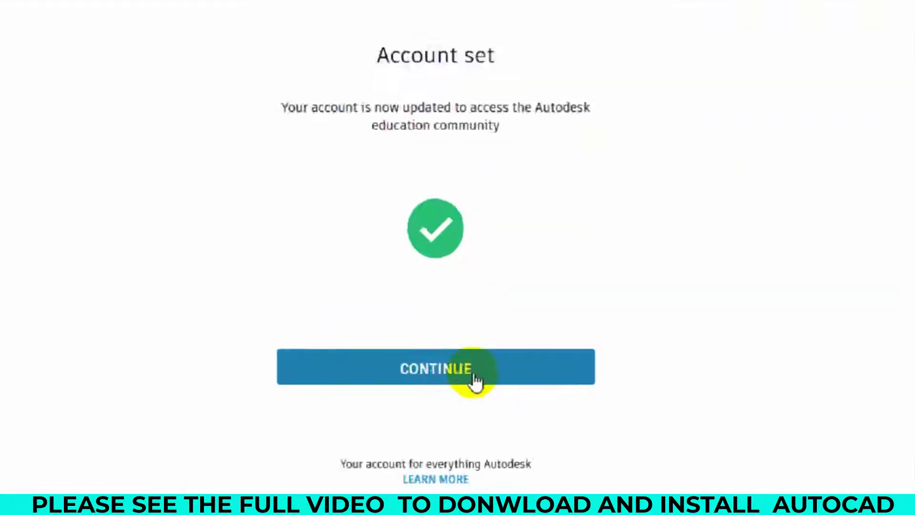
- Continue past Account set and scroll the education catalogue down to the AutoCAD card
click(436, 405)
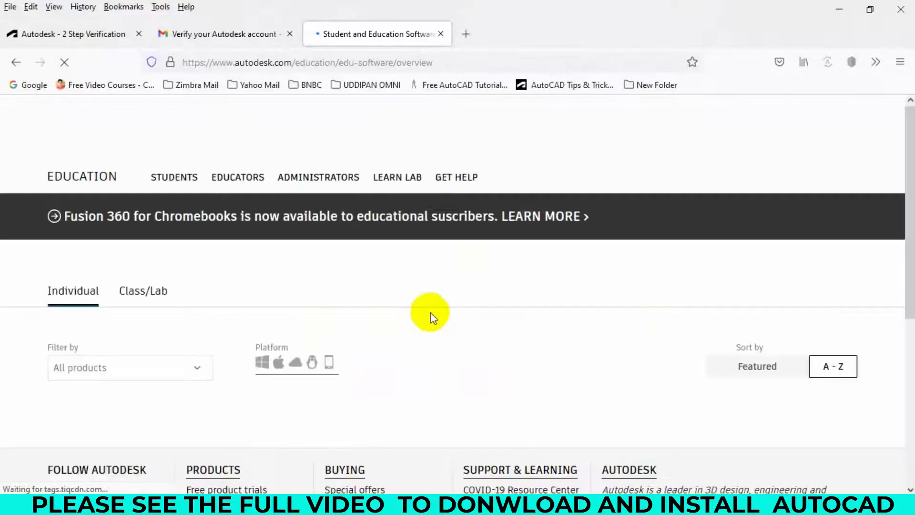
scroll(431, 317, down, 2)
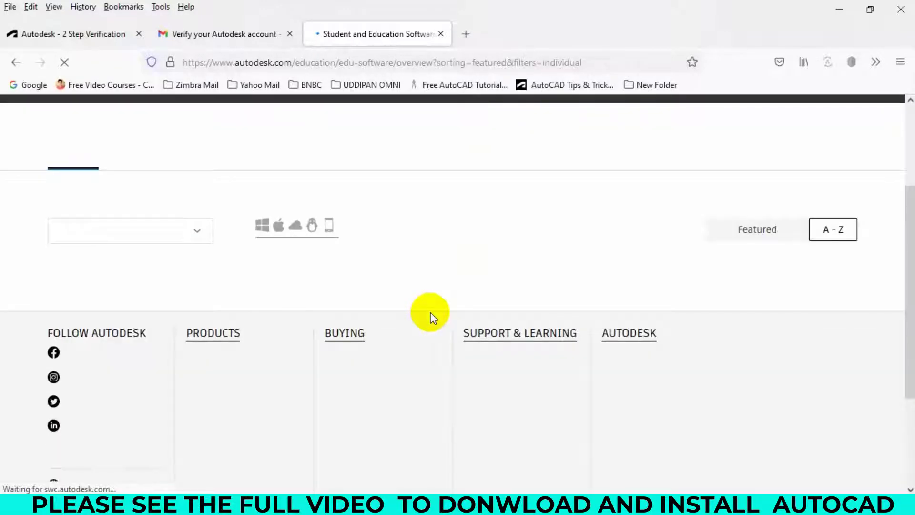
scroll(376, 351, down, 2)
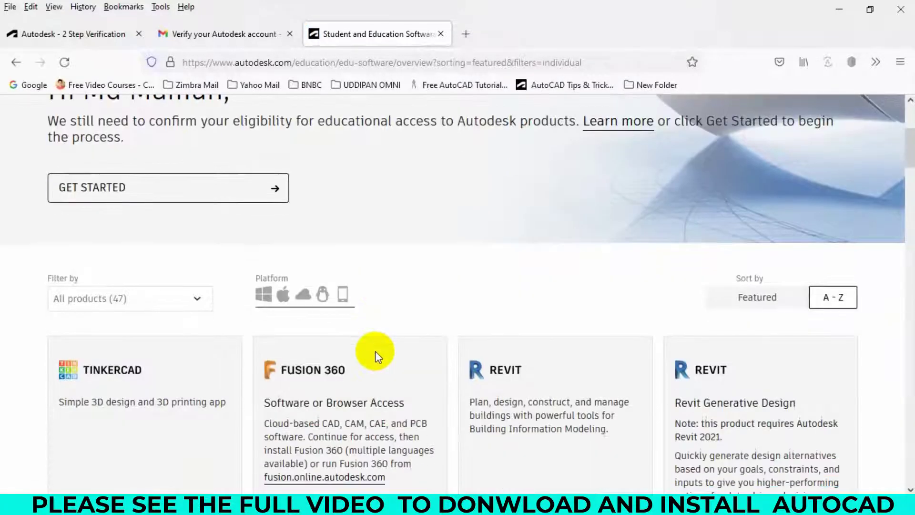
scroll(216, 350, down, 4)
scroll(215, 351, down, 3)
scroll(214, 351, down, 1)
scroll(200, 343, down, 1)
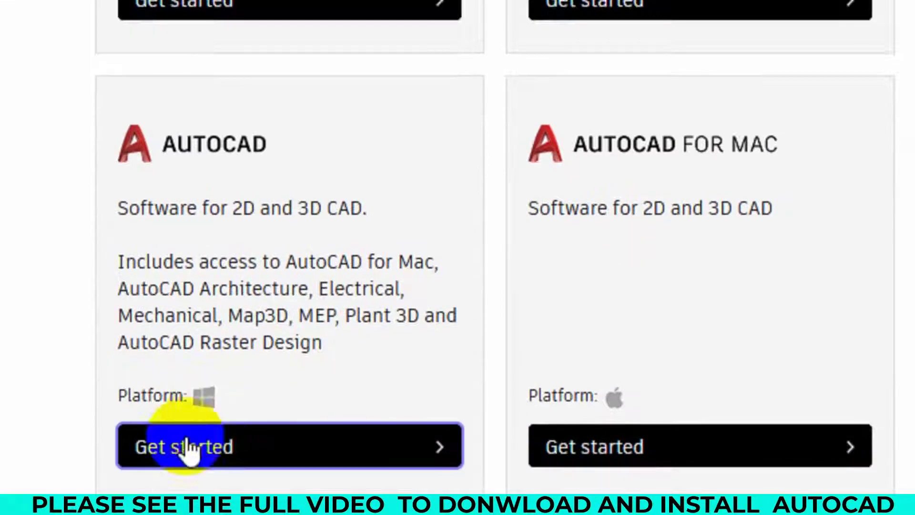
scroll(310, 400, down, 1)
- Start AutoCAD education access and confirm the prefilled eligibility details
click(307, 374)
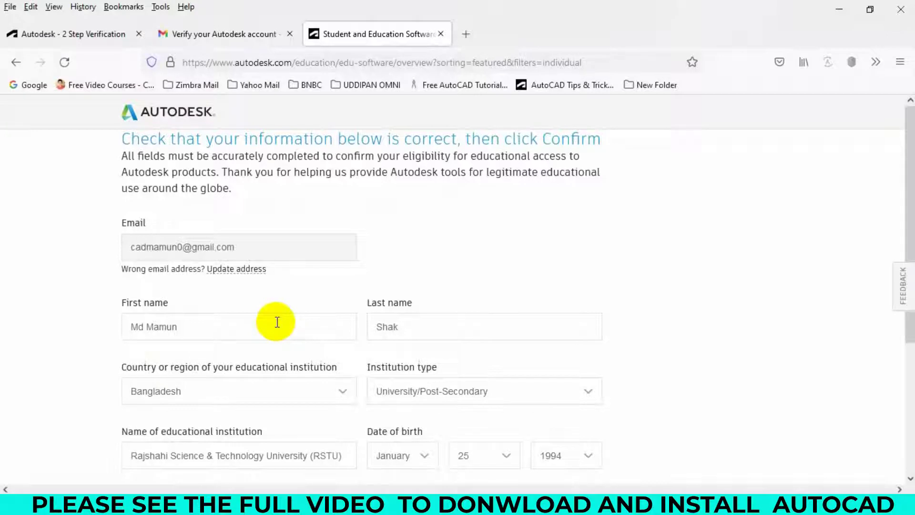
scroll(277, 322, down, 2)
scroll(276, 321, up, 2)
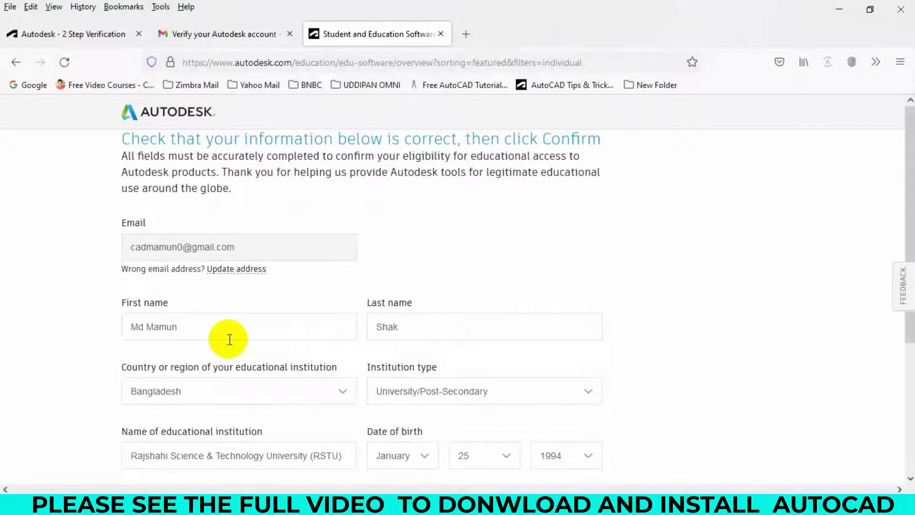
scroll(229, 339, down, 2)
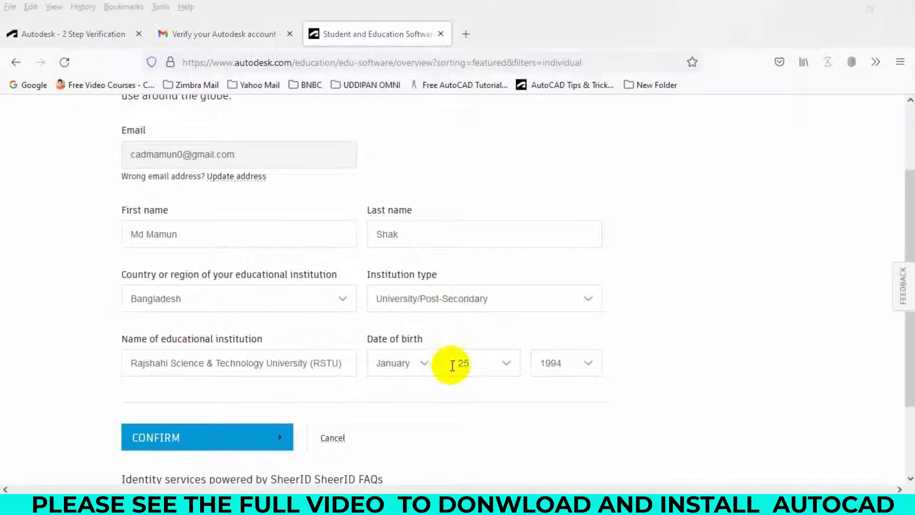
scroll(438, 352, down, 2)
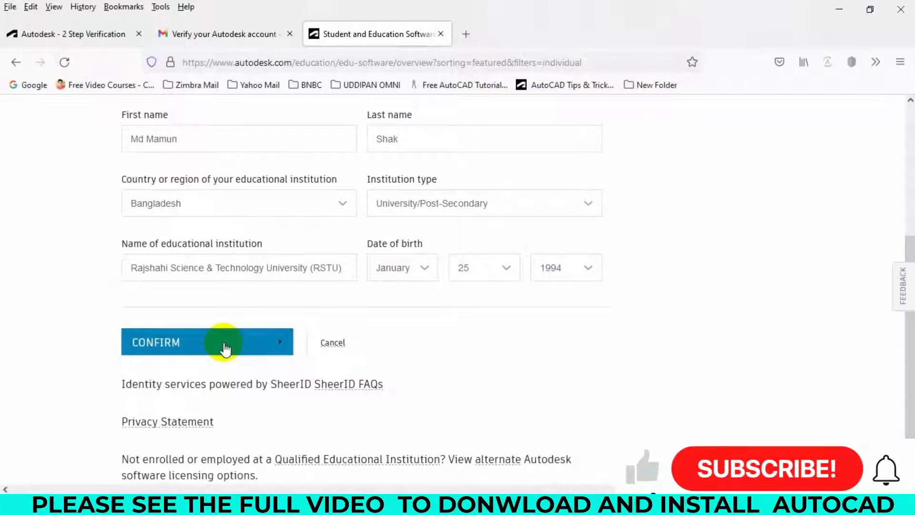
click(225, 350)
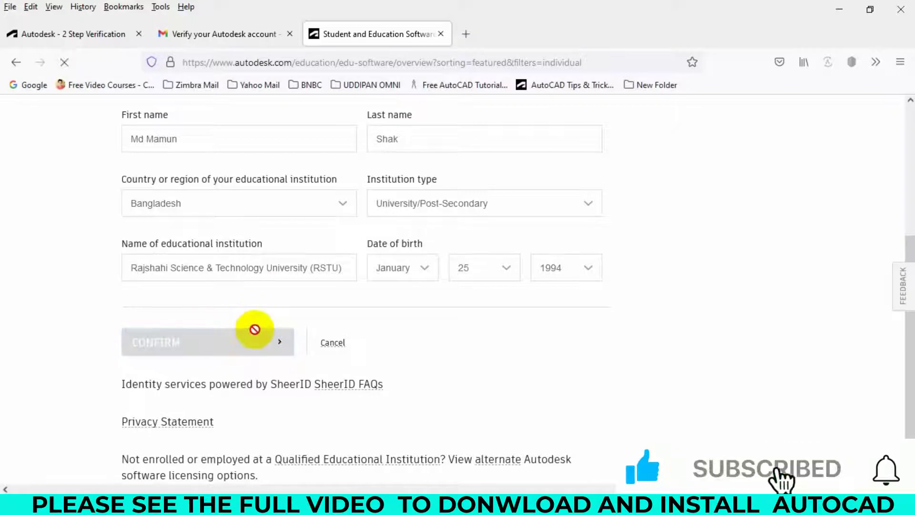
scroll(377, 342, up, 4)
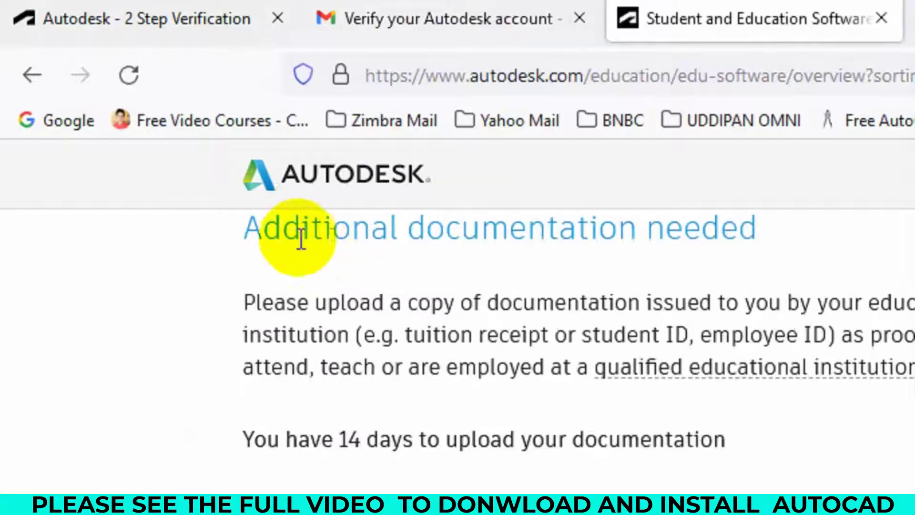
- Highlight the documentation requirements, including student ID, and scroll down to the upload box
click(123, 142)
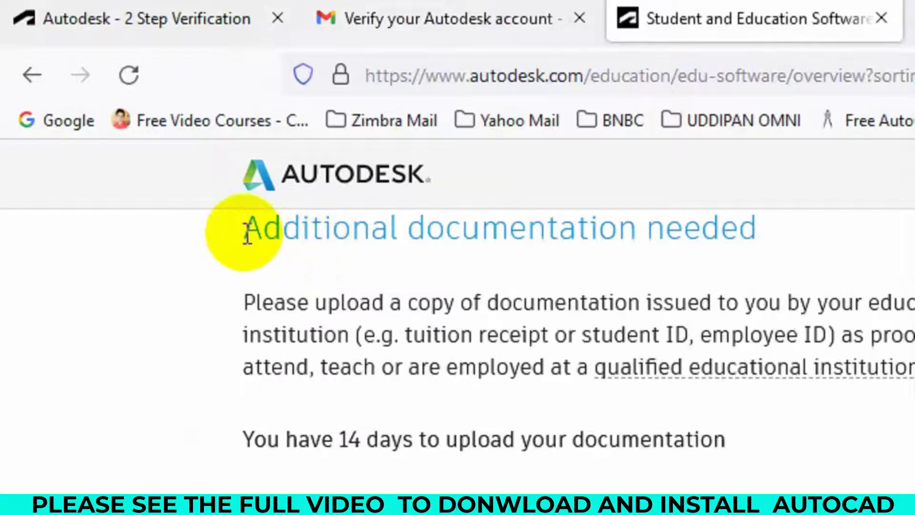
drag(246, 233, 757, 234)
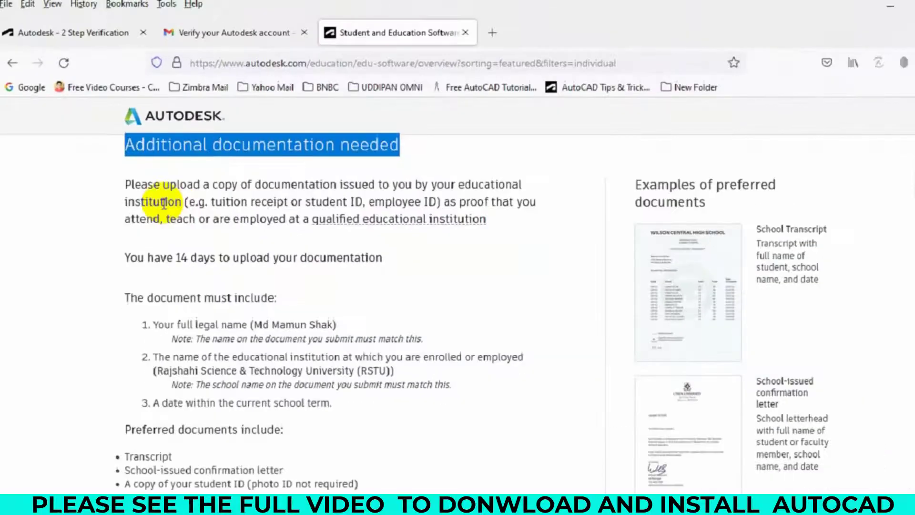
drag(122, 176, 375, 177)
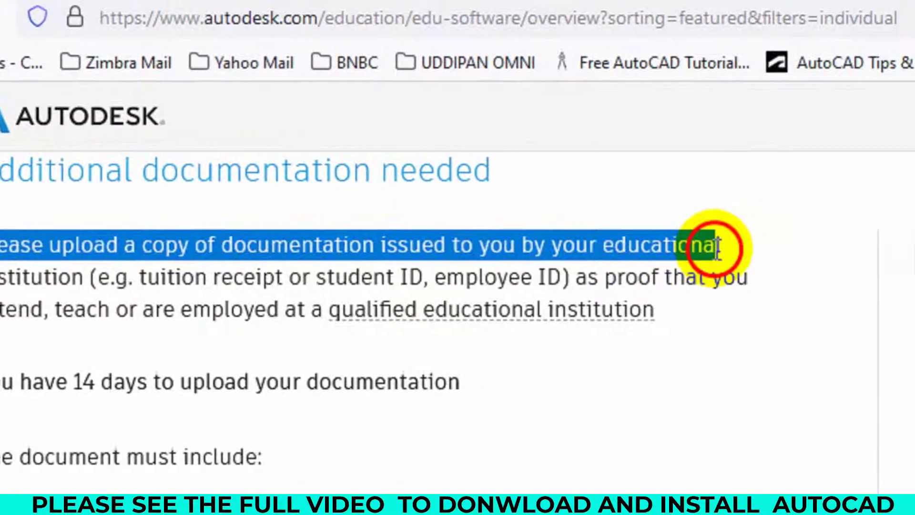
drag(732, 246, 729, 245)
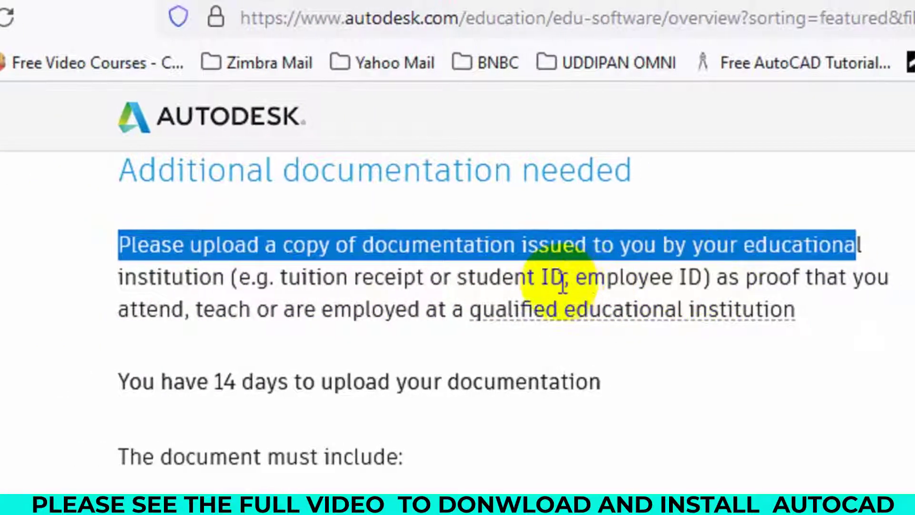
mouse_move(457, 278)
mouse_down()
mouse_move(612, 288)
mouse_move(535, 280)
mouse_up()
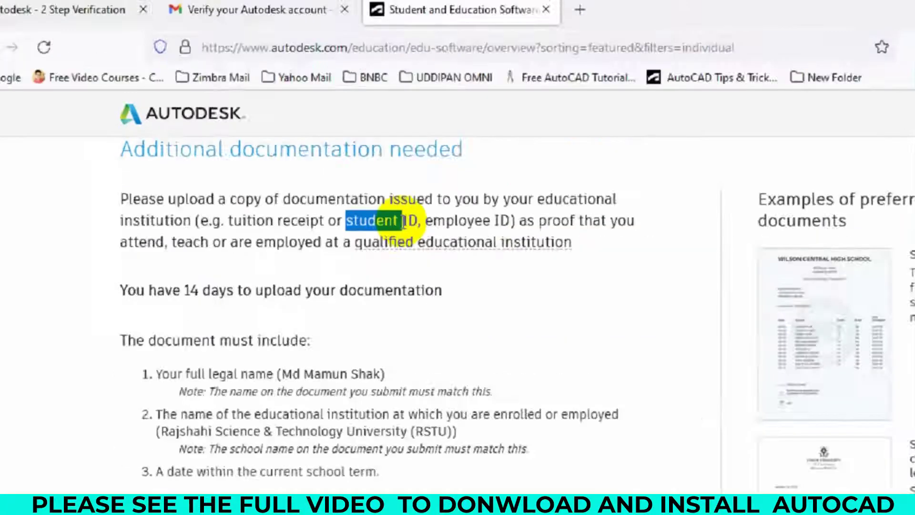
scroll(376, 285, down, 2)
scroll(384, 286, down, 2)
scroll(384, 286, down, 2)
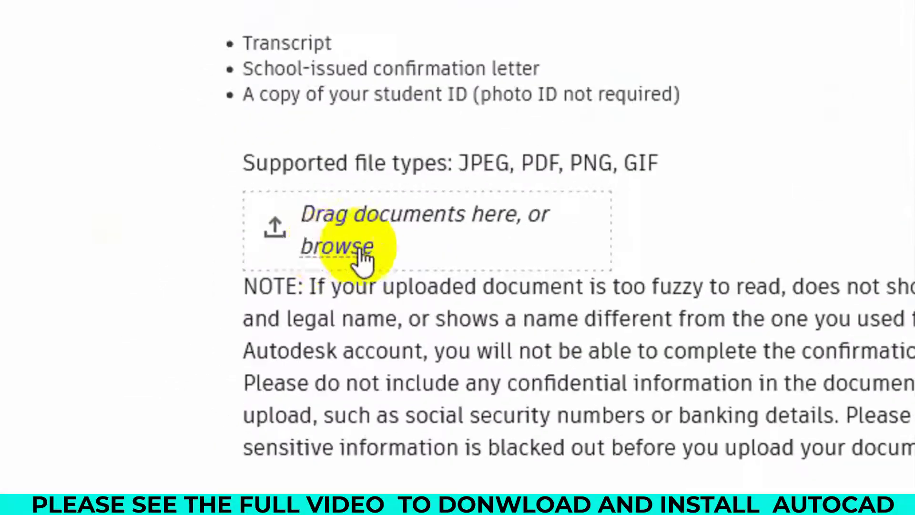
click(177, 265)
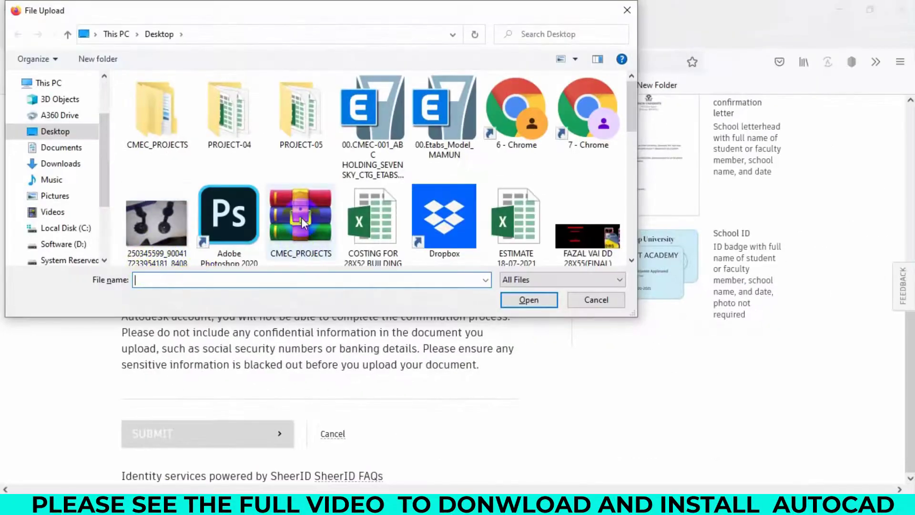
scroll(302, 217, down, 5)
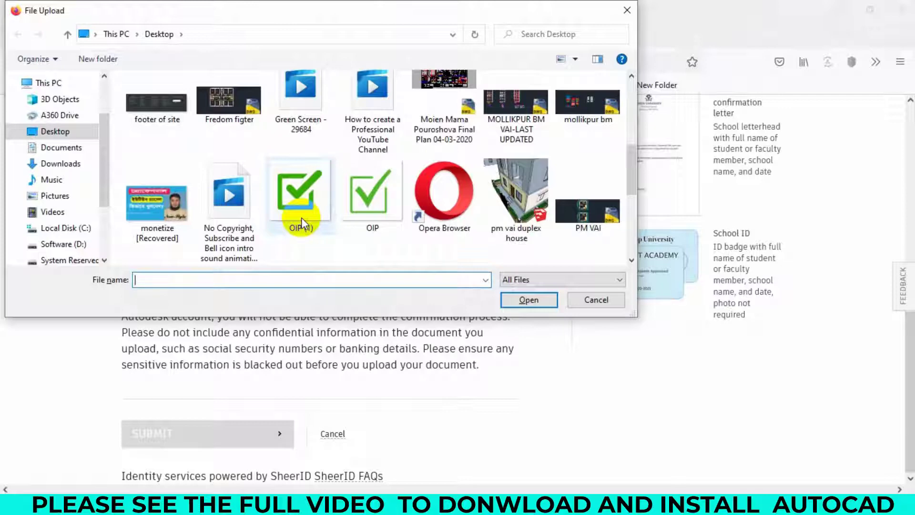
click(444, 132)
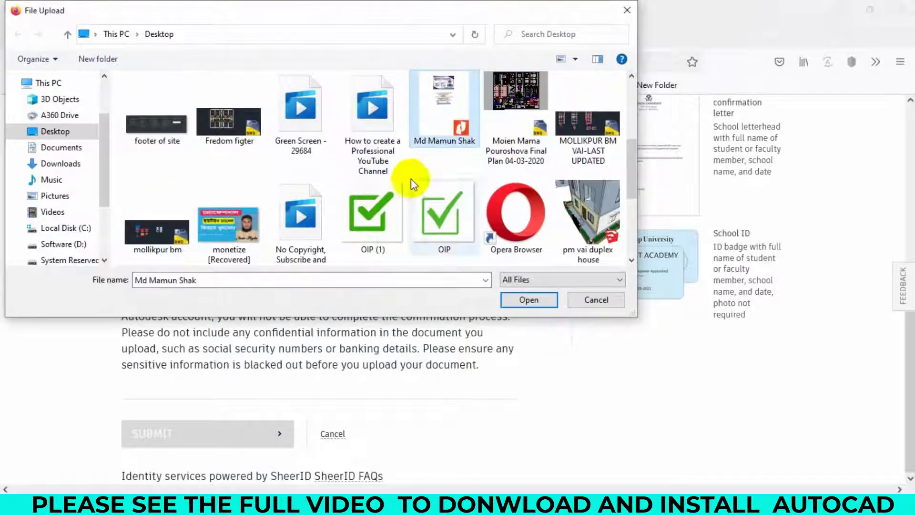
click(528, 300)
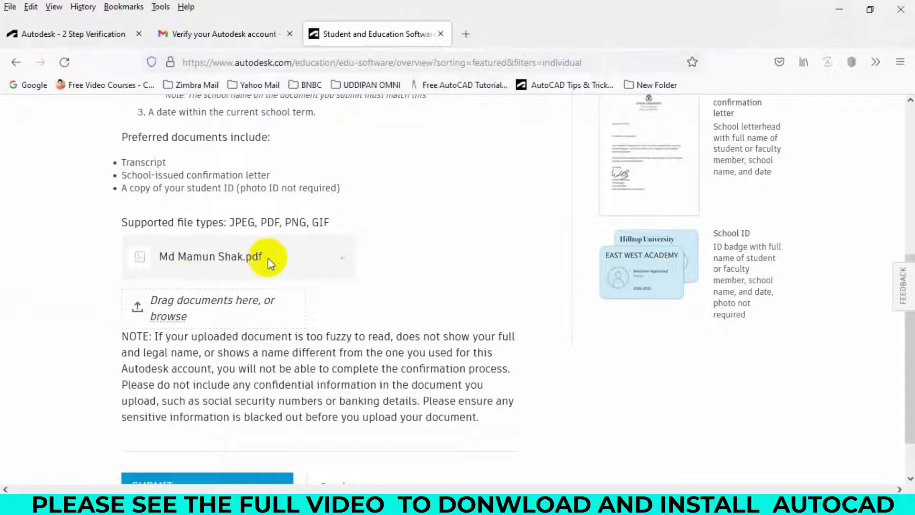
- Submit the proof document for verification and close the Thank you dialog
scroll(268, 259, down, 2)
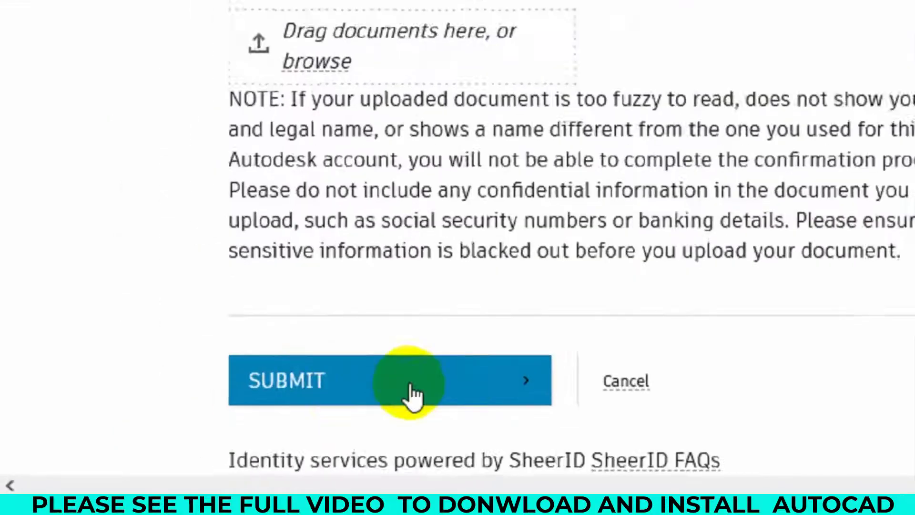
click(234, 437)
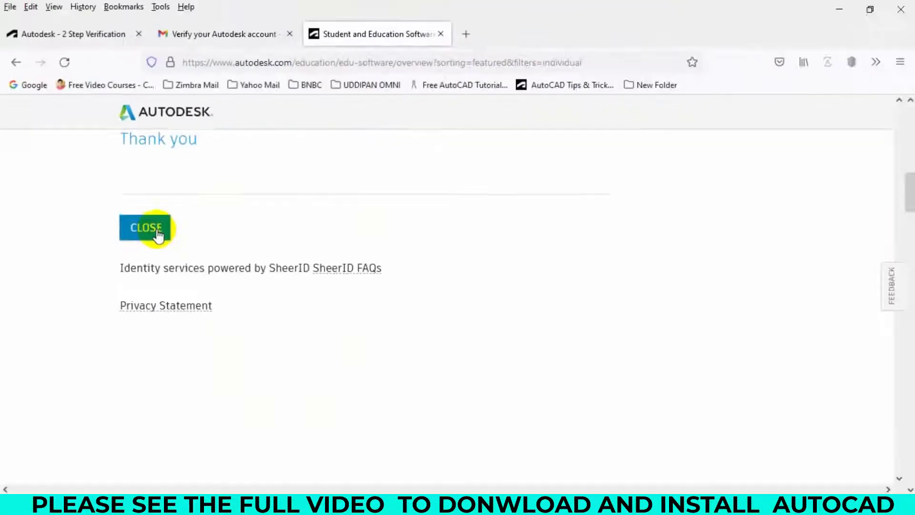
click(305, 388)
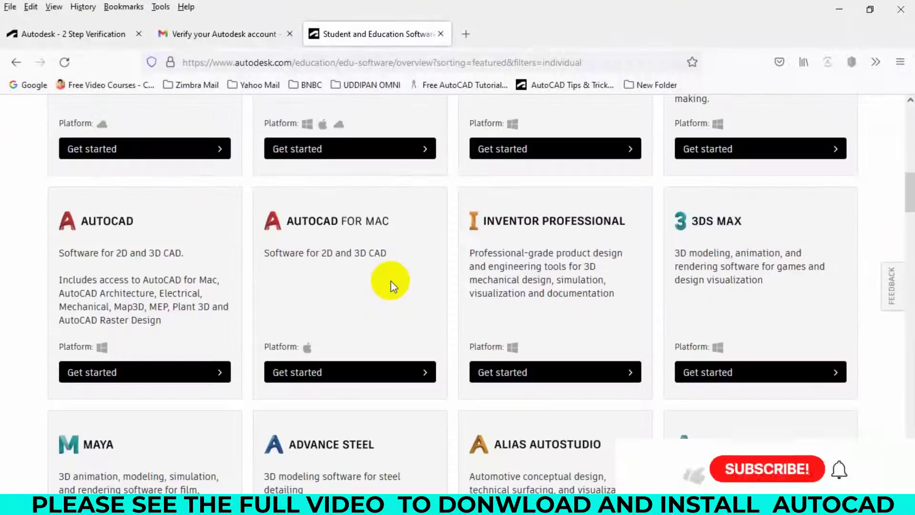
scroll(299, 324, up, 3)
scroll(299, 324, up, 7)
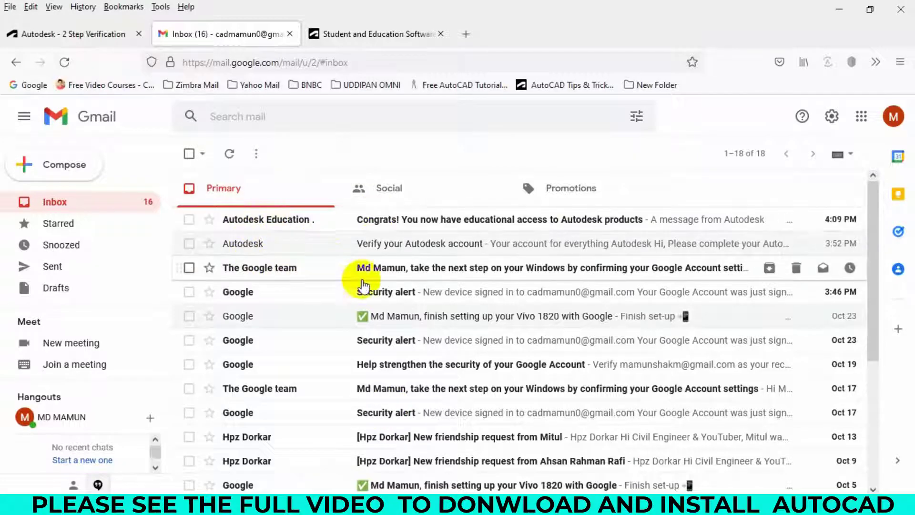
- Open the 'Congrats! You now have educational access' email in Gmail and follow GET PRODUCTS
click(353, 37)
click(228, 34)
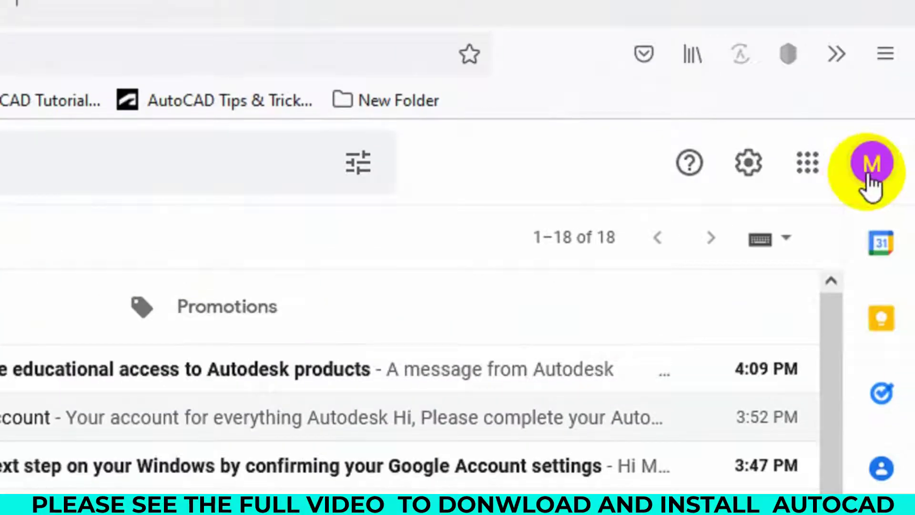
click(868, 175)
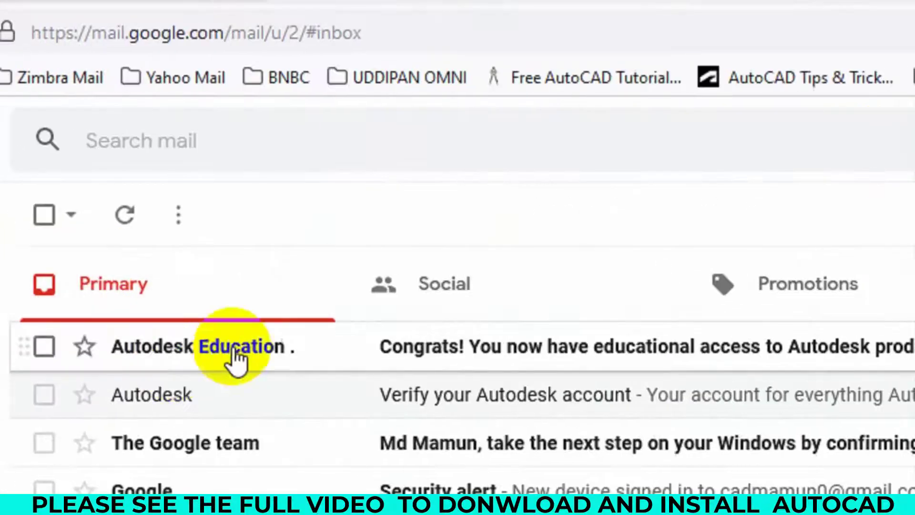
click(288, 219)
scroll(503, 357, down, 6)
scroll(503, 357, down, 2)
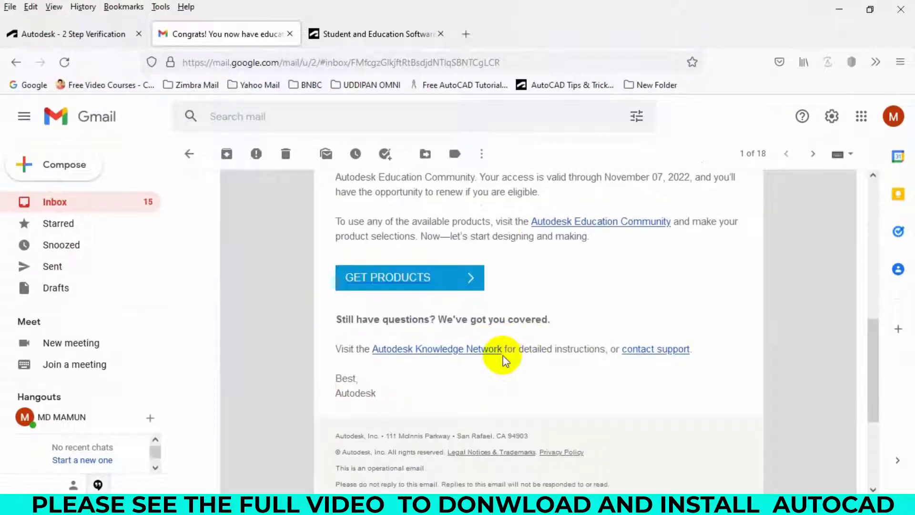
click(423, 283)
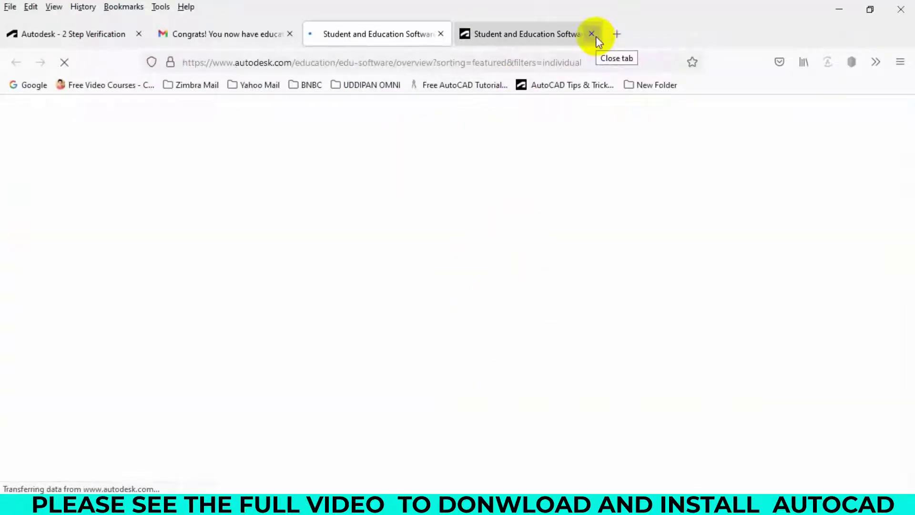
- Close the duplicate education and two-step verification tabs, then choose Get started to reach sign-in
click(594, 36)
click(136, 35)
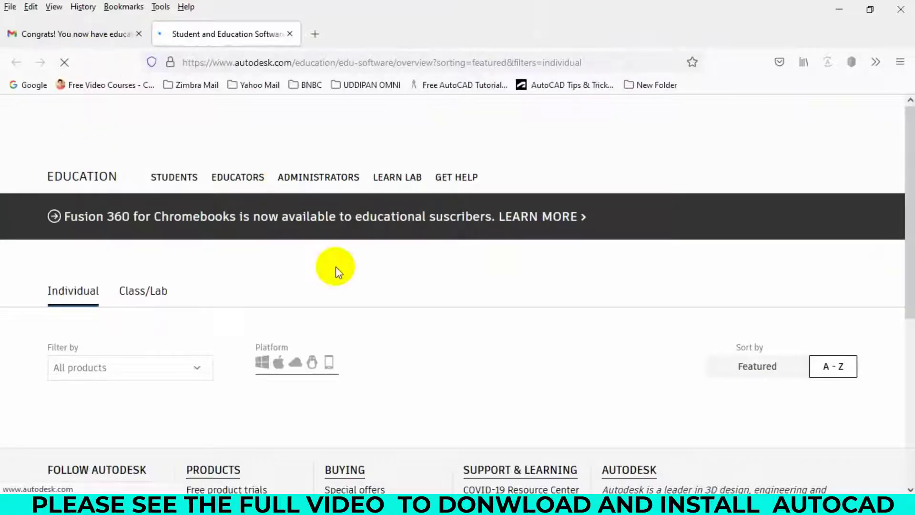
scroll(338, 272, down, 3)
scroll(339, 272, down, 3)
scroll(339, 271, down, 3)
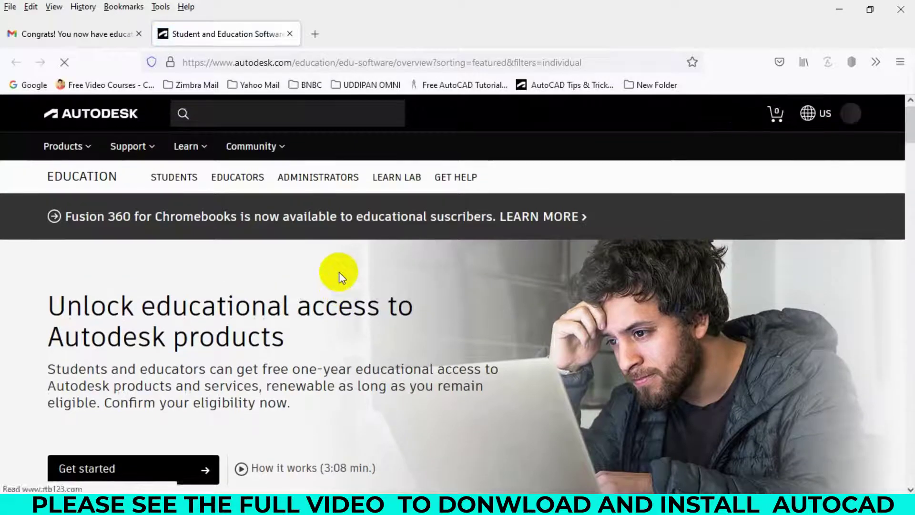
scroll(339, 271, down, 3)
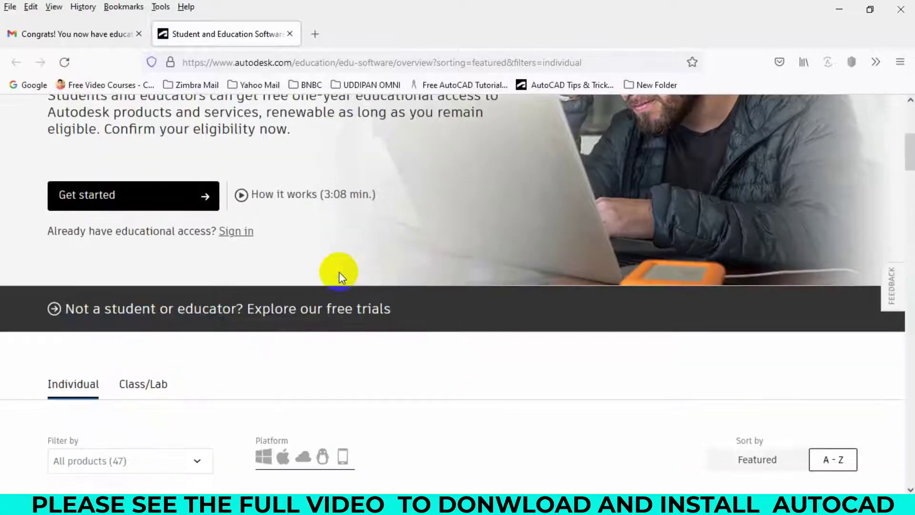
scroll(339, 272, down, 3)
scroll(339, 272, down, 5)
scroll(304, 336, down, 2)
scroll(127, 459, down, 3)
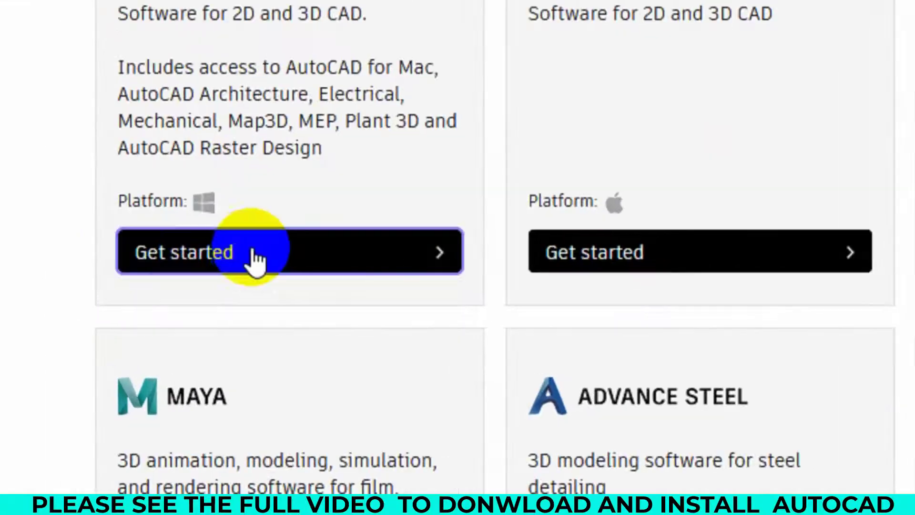
click(129, 335)
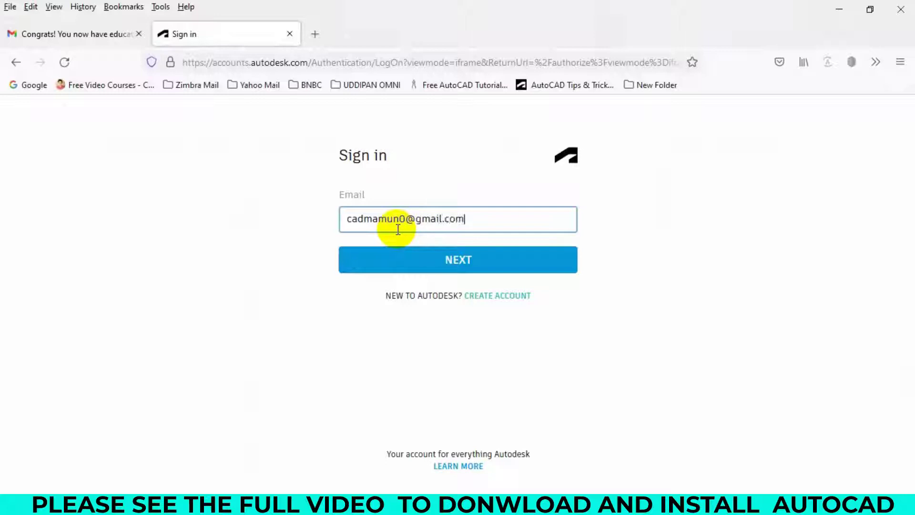
- Sign in to the Autodesk account with the entered email and password
click(454, 264)
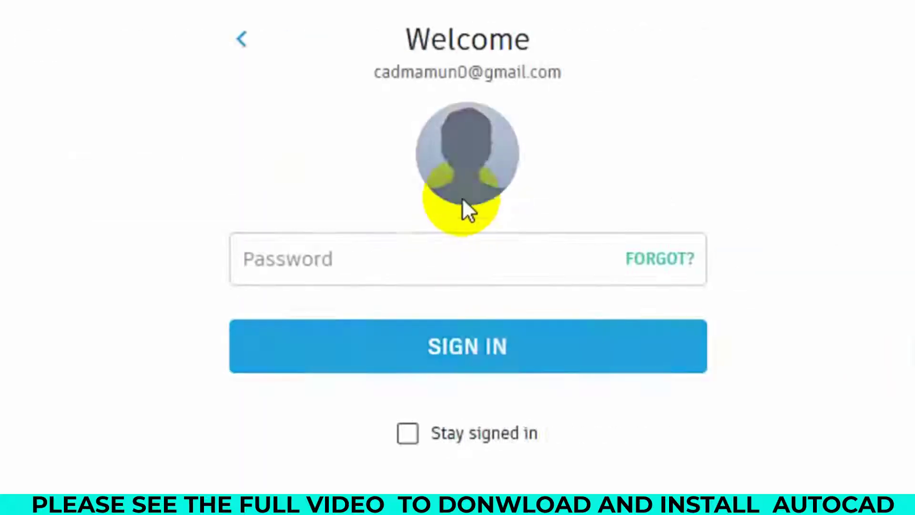
click(433, 260)
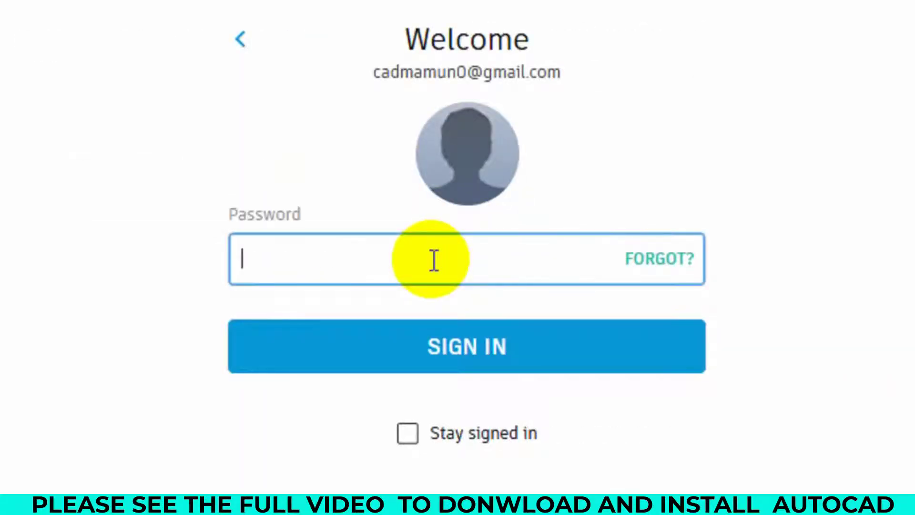
text(1)
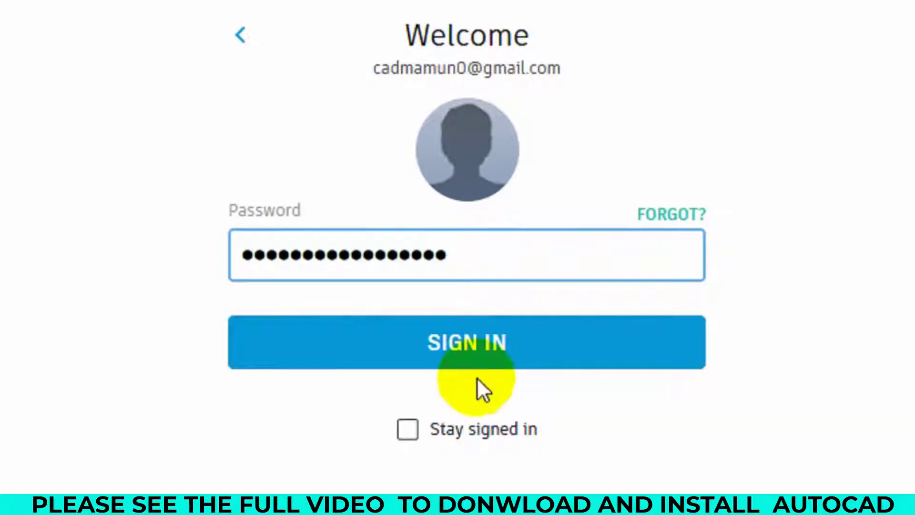
click(481, 352)
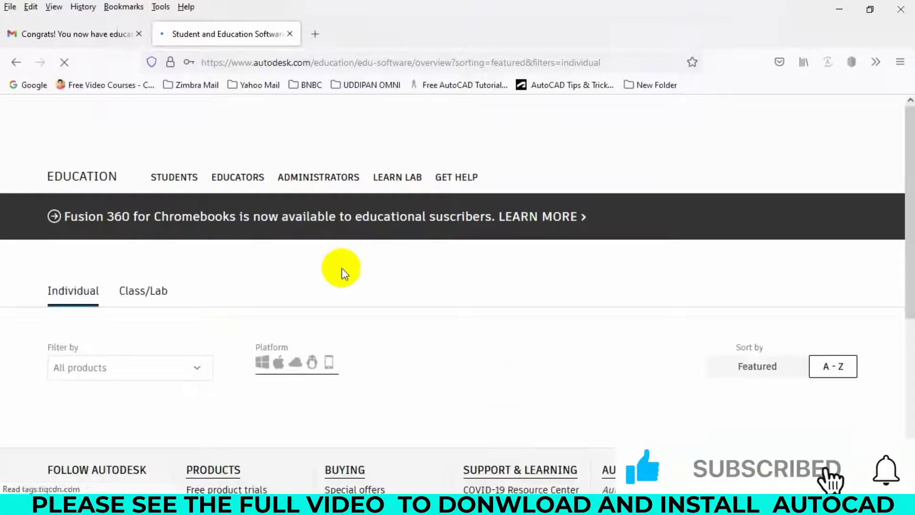
- Choose GET AUTODESK SOFTWARE from You're Confirmed and scroll to the AutoCAD card
scroll(276, 312, down, 1)
scroll(279, 310, down, 3)
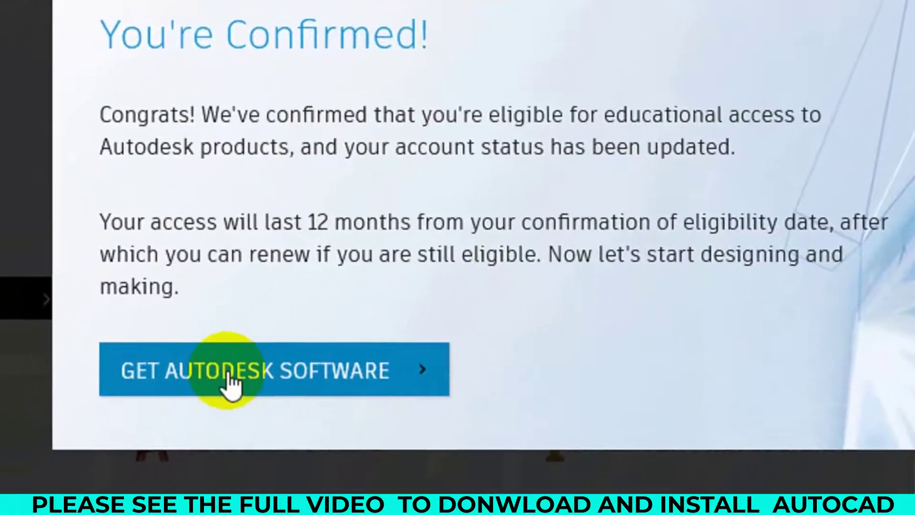
click(229, 376)
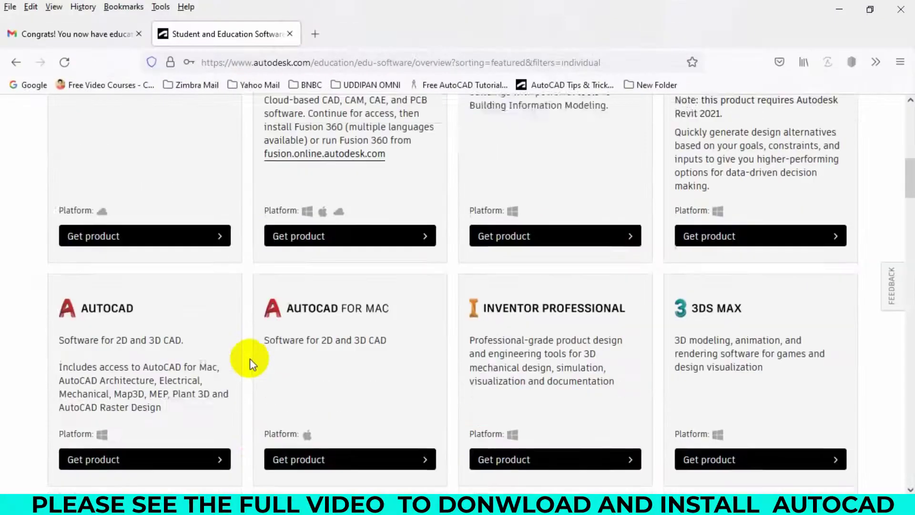
scroll(250, 358, down, 2)
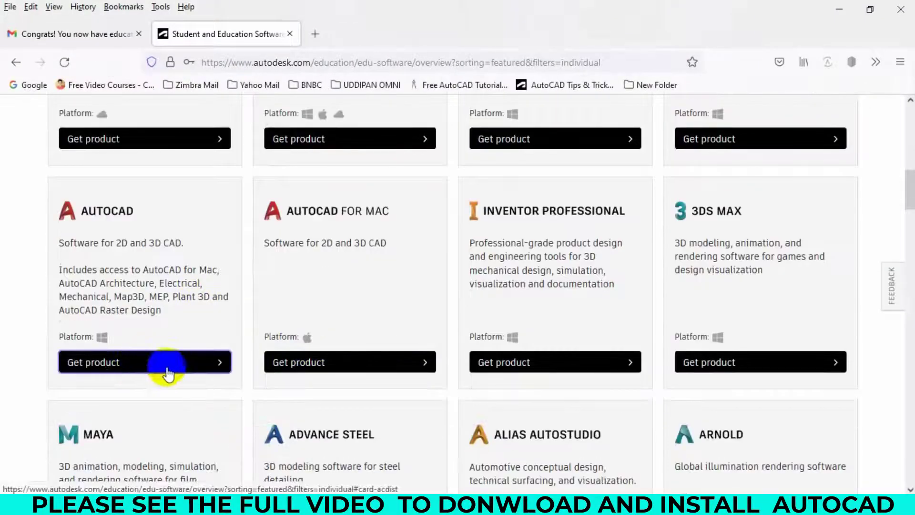
- Choose AutoCAD 2022 for Windows in English and accept the terms to start the download
click(164, 368)
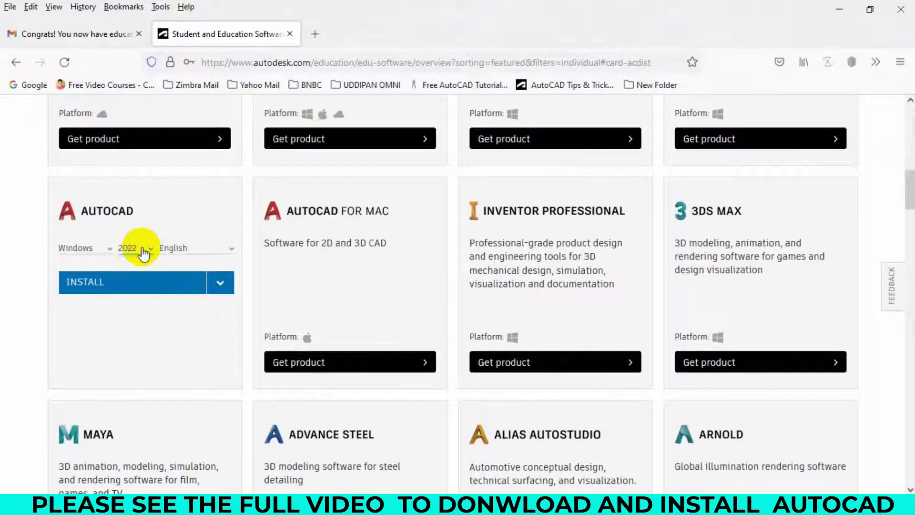
click(143, 253)
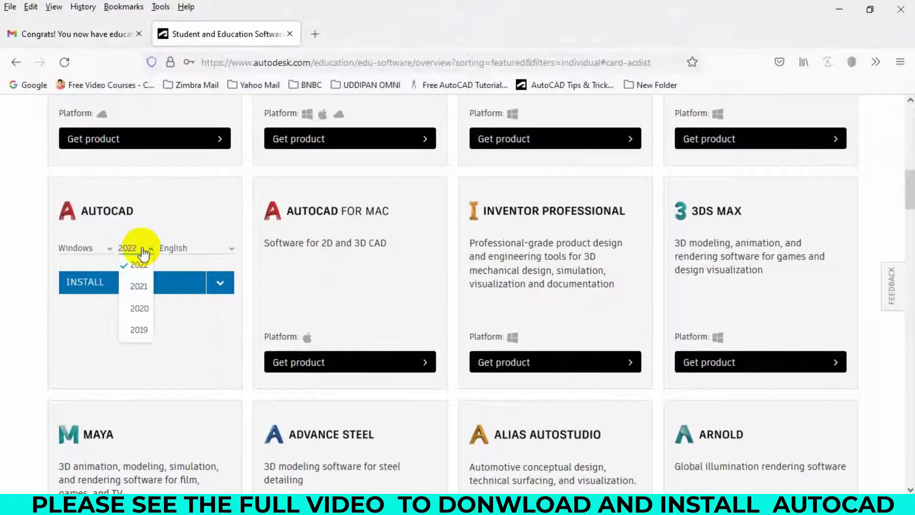
click(143, 253)
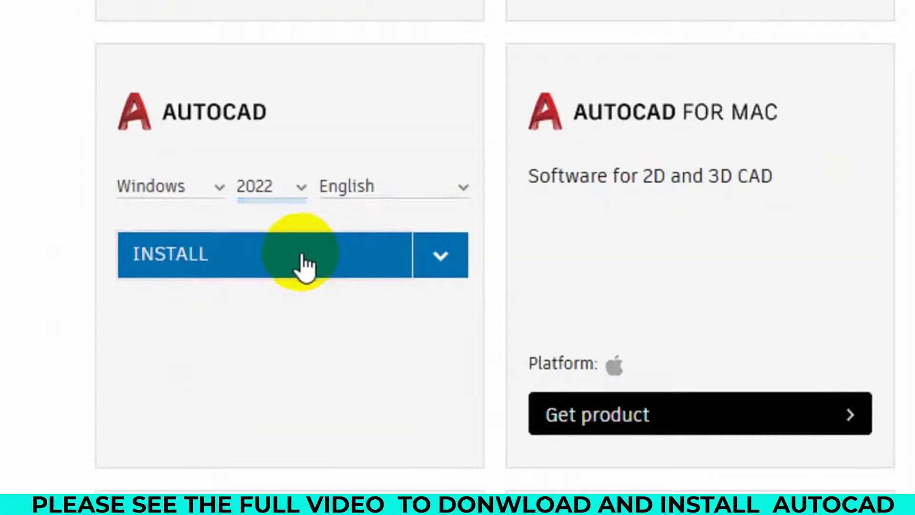
click(305, 267)
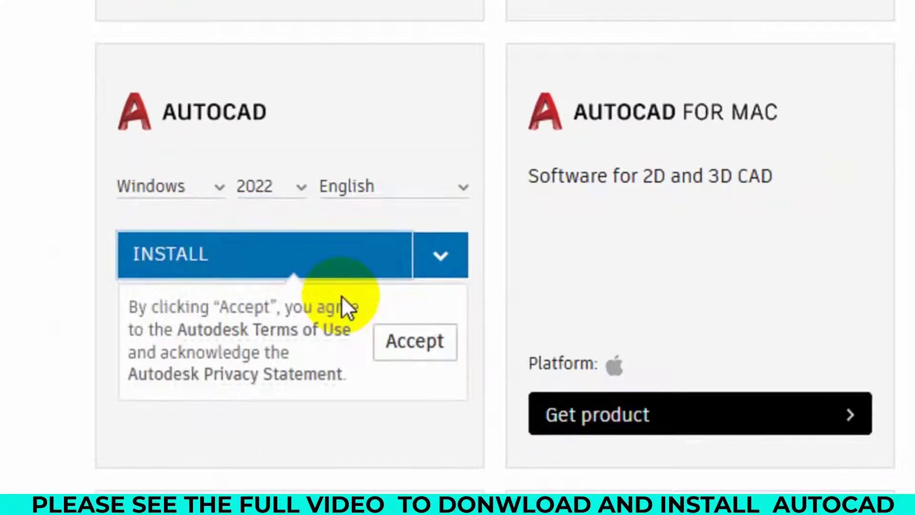
click(416, 340)
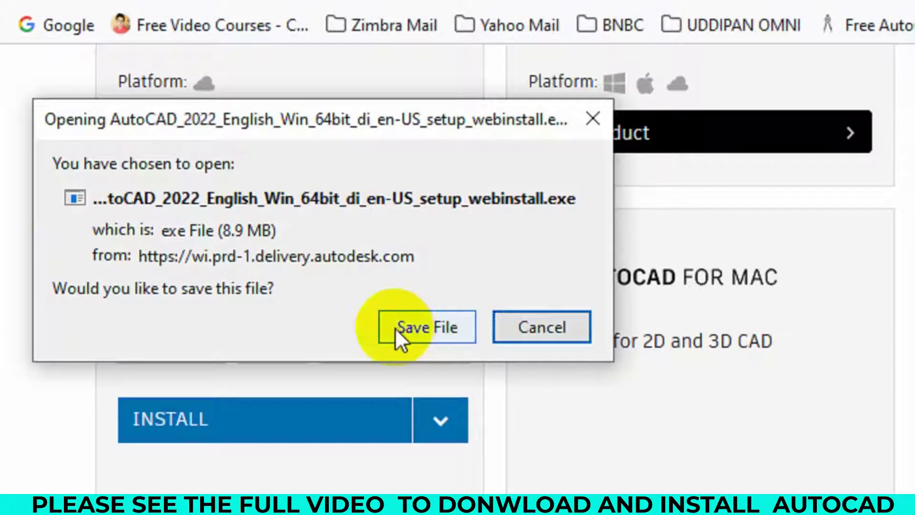
- Save the AutoCAD installer and bring up its entry's options in the browser downloads list
click(422, 328)
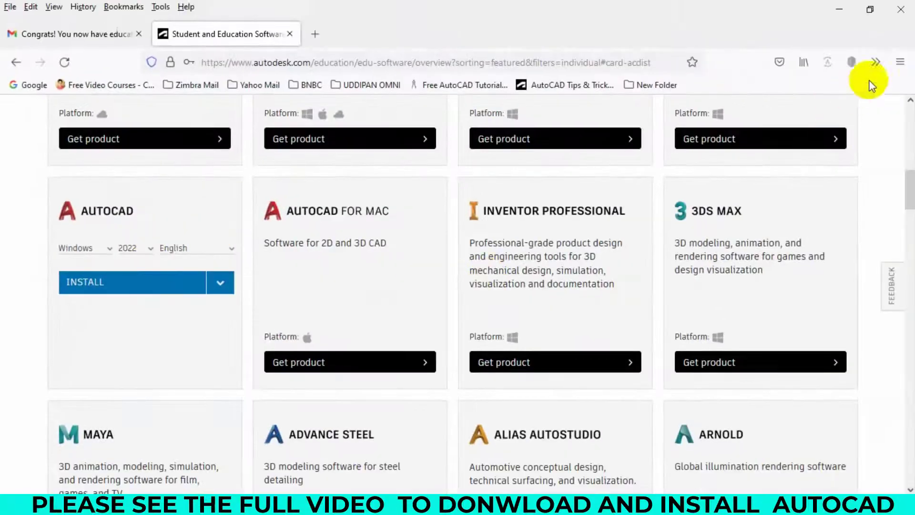
click(875, 62)
click(697, 92)
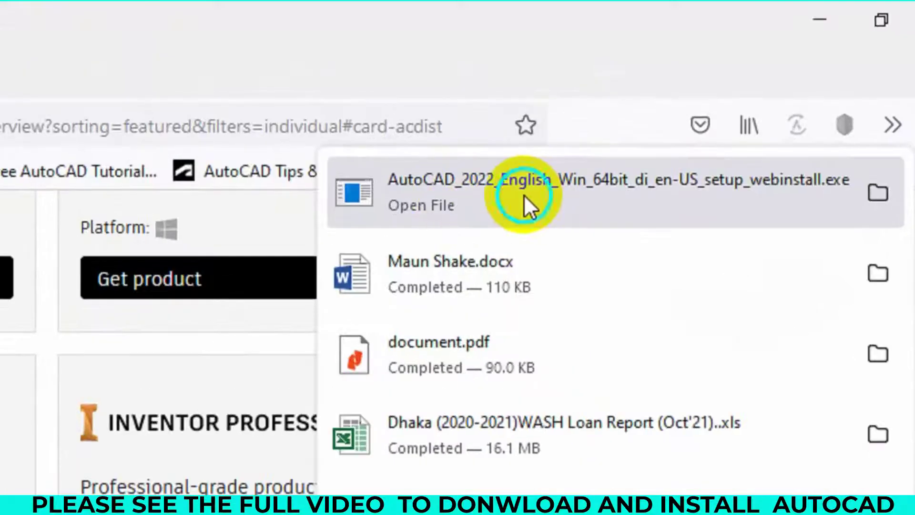
right_click(693, 102)
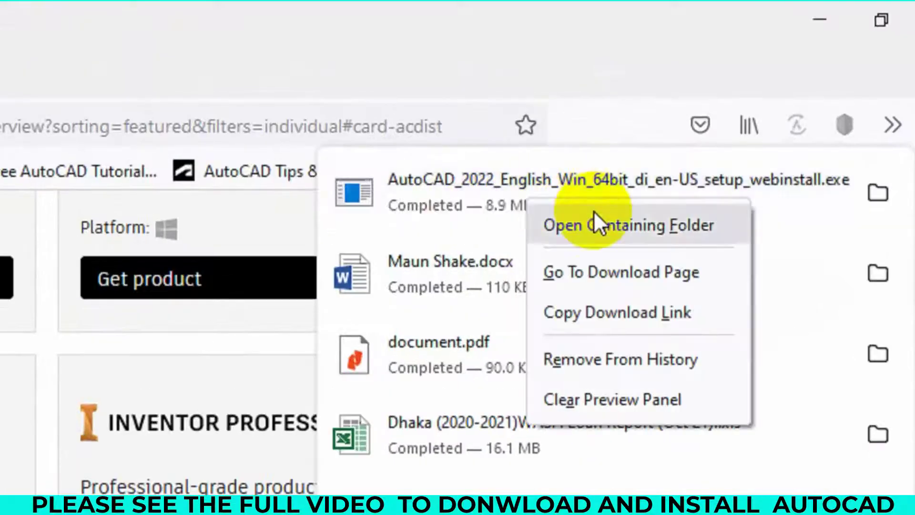
- Run the downloaded AutoCAD 2022 setup file from the Downloads folder as administrator
click(594, 217)
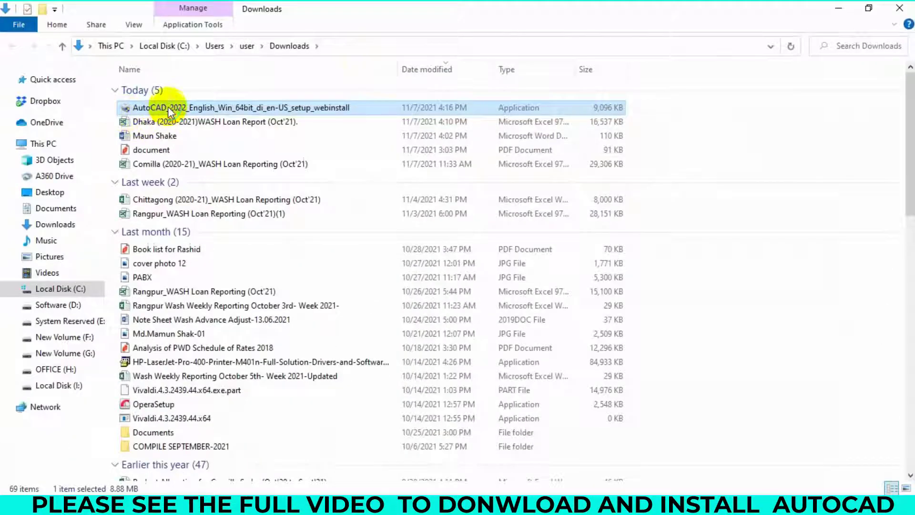
right_click(168, 106)
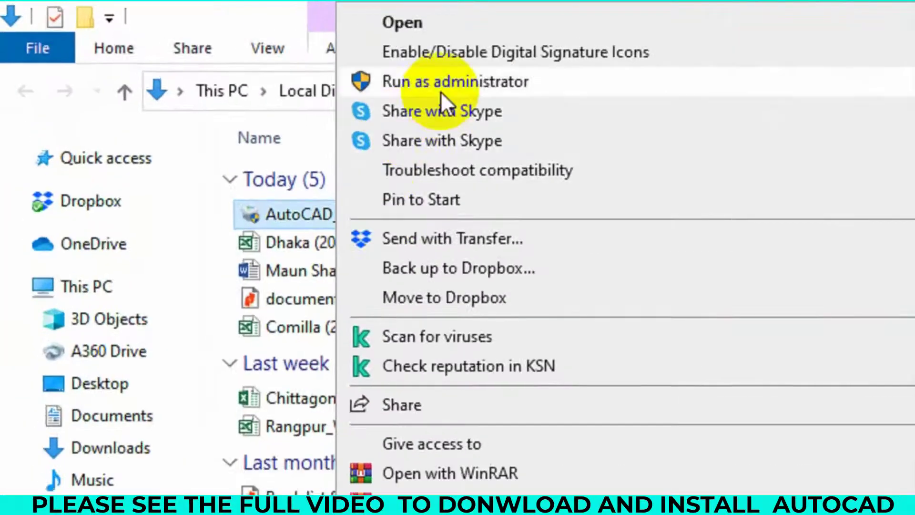
click(440, 91)
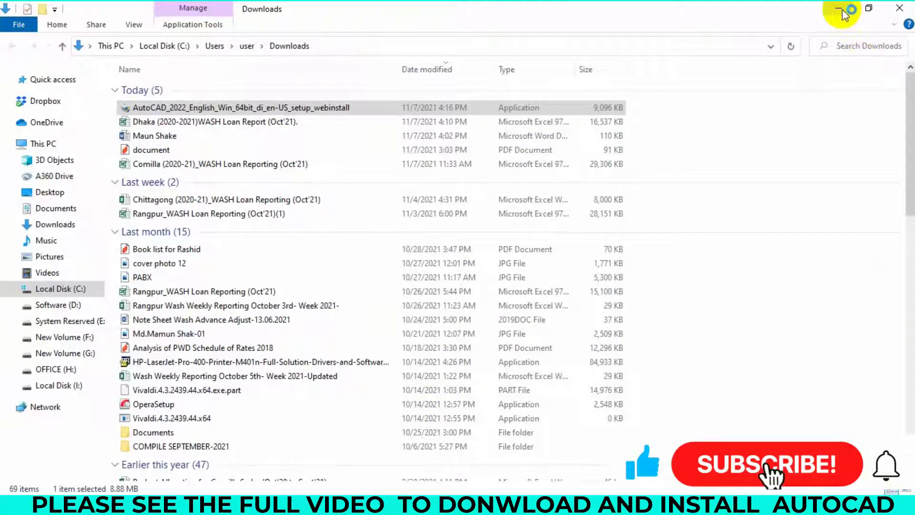
click(839, 8)
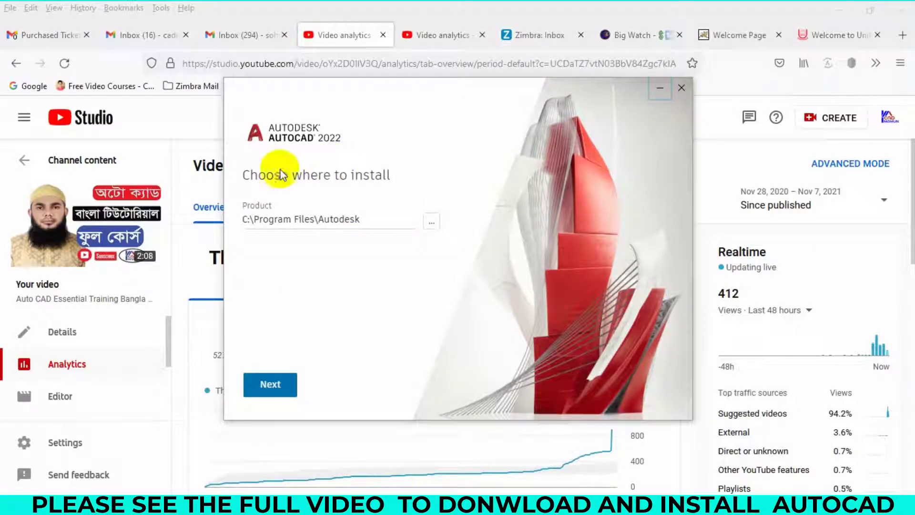
- Install AutoCAD 2022 at the default location, including the Performance Reporting Tool
click(270, 388)
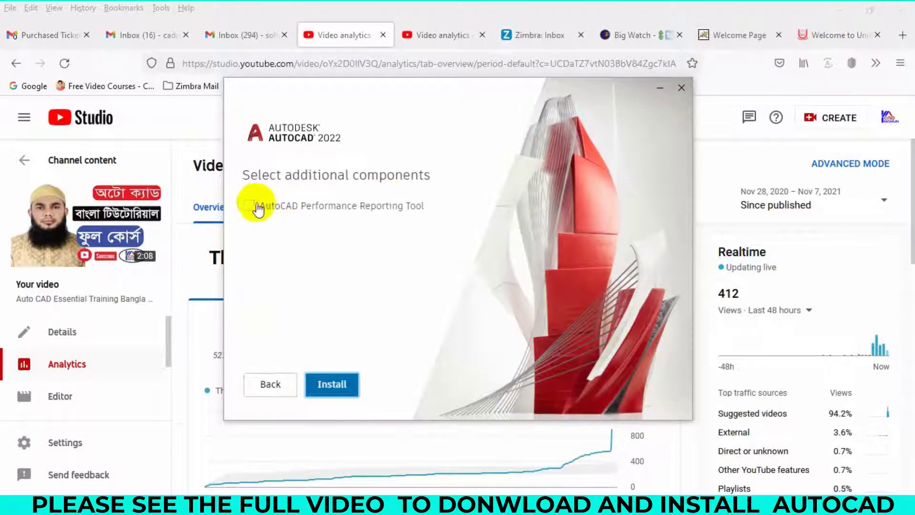
click(249, 206)
click(329, 387)
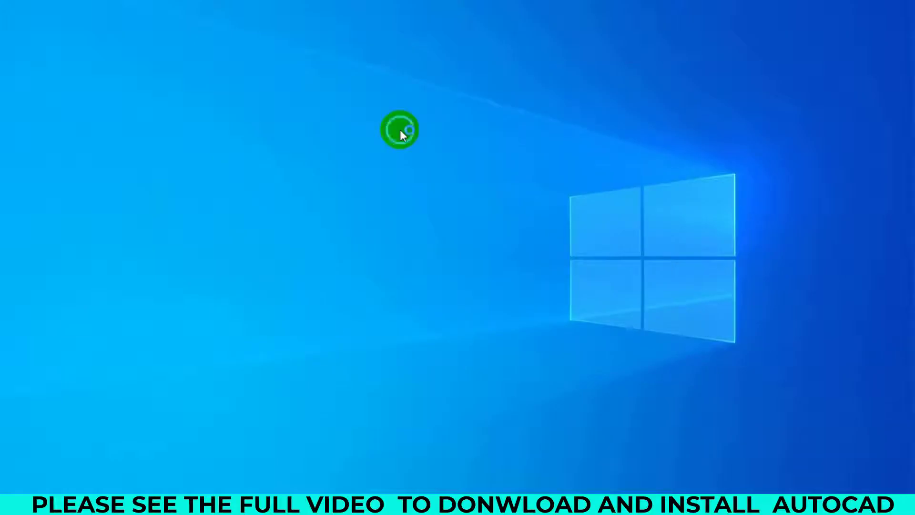
- Refresh the desktop and turn on Show desktop icons to reveal the AutoCAD 2022 shortcut
right_click(399, 130)
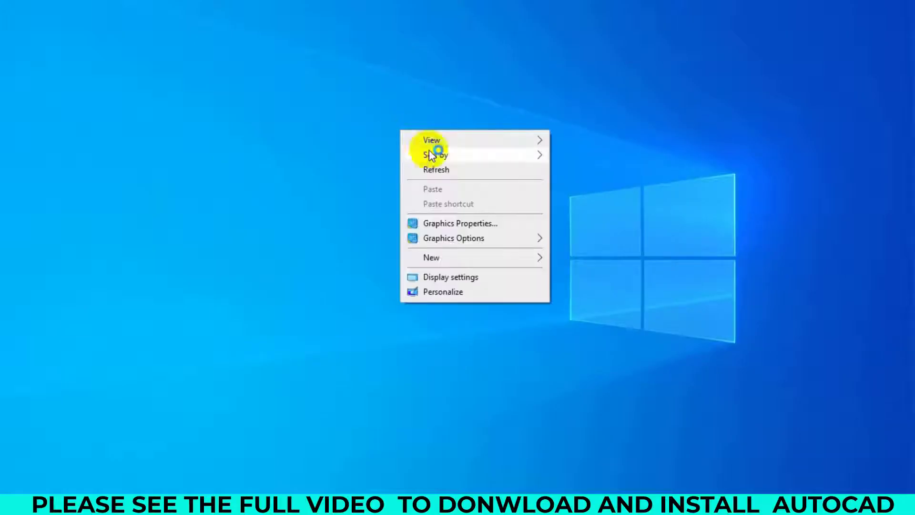
click(436, 170)
right_click(396, 127)
click(433, 172)
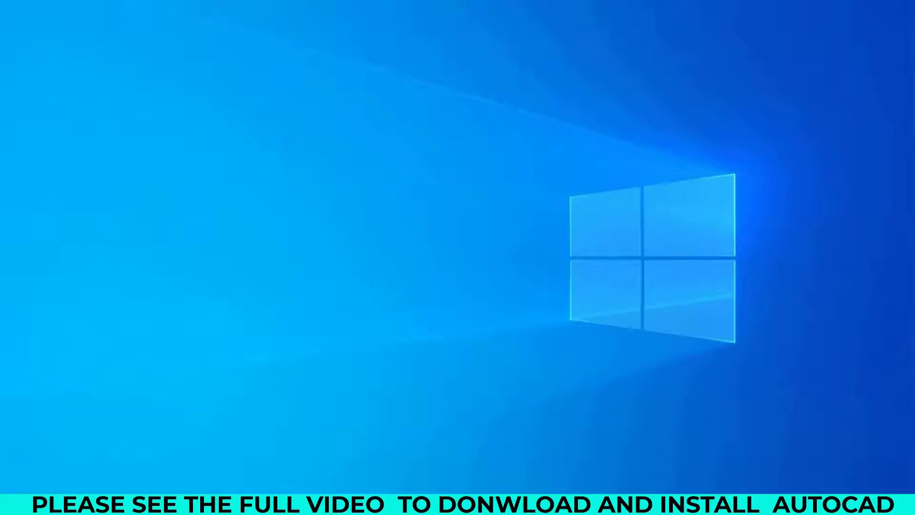
right_click(277, 135)
mouse_move(312, 159)
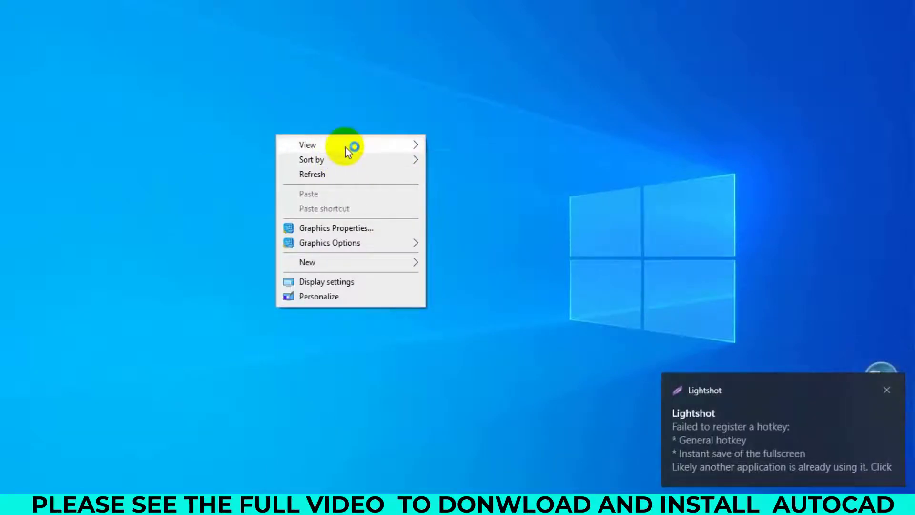
mouse_move(350, 144)
click(490, 227)
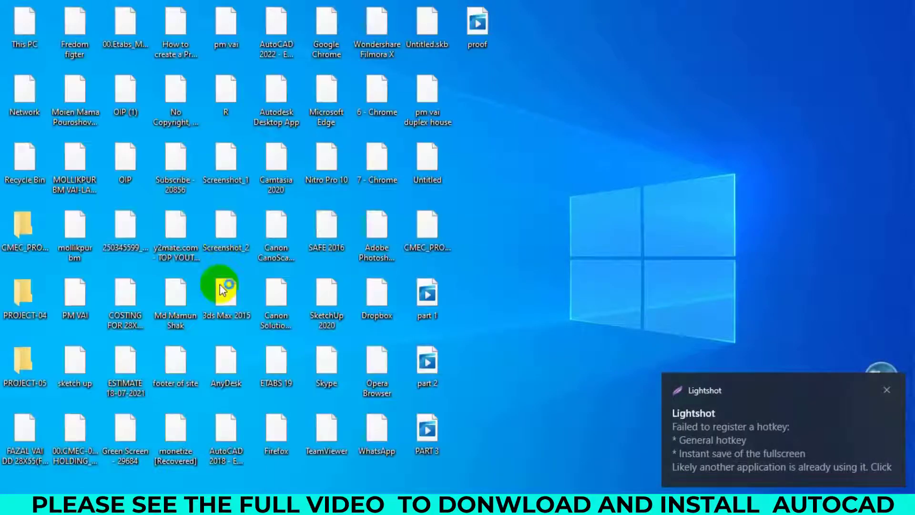
right_click(537, 53)
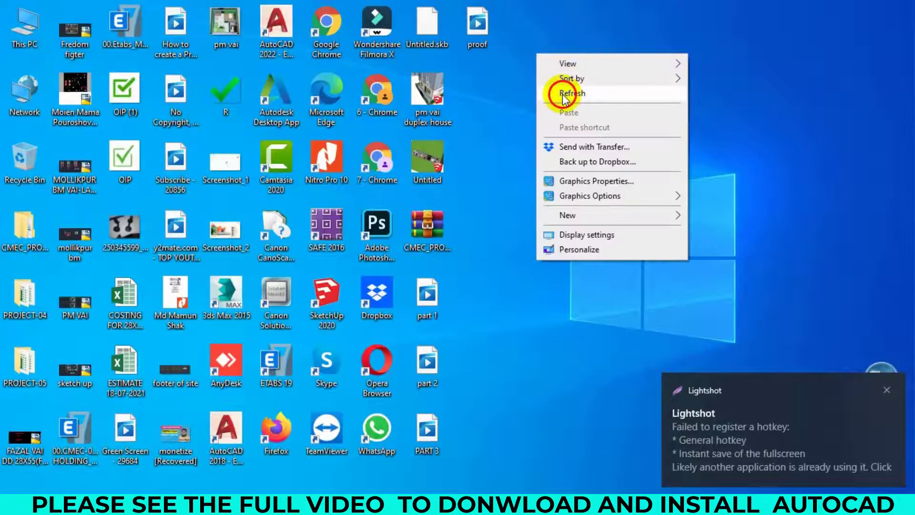
click(570, 92)
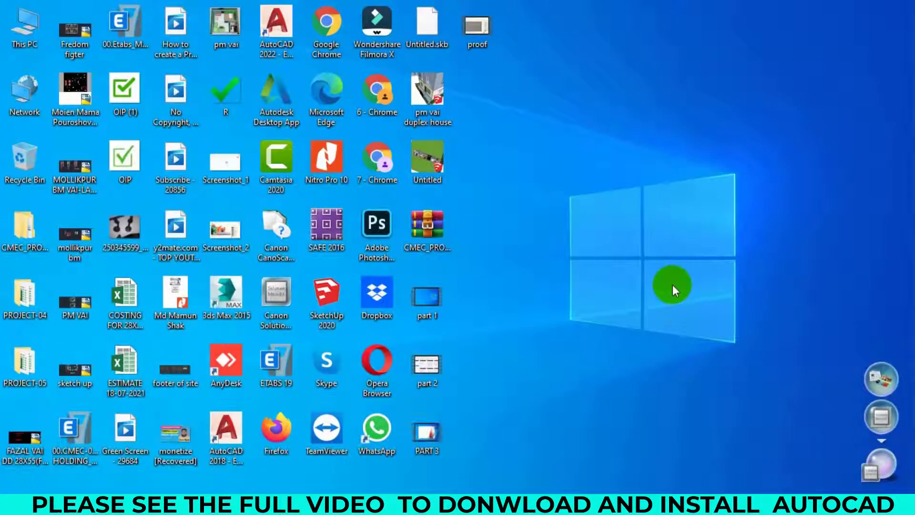
right_click(604, 70)
click(642, 113)
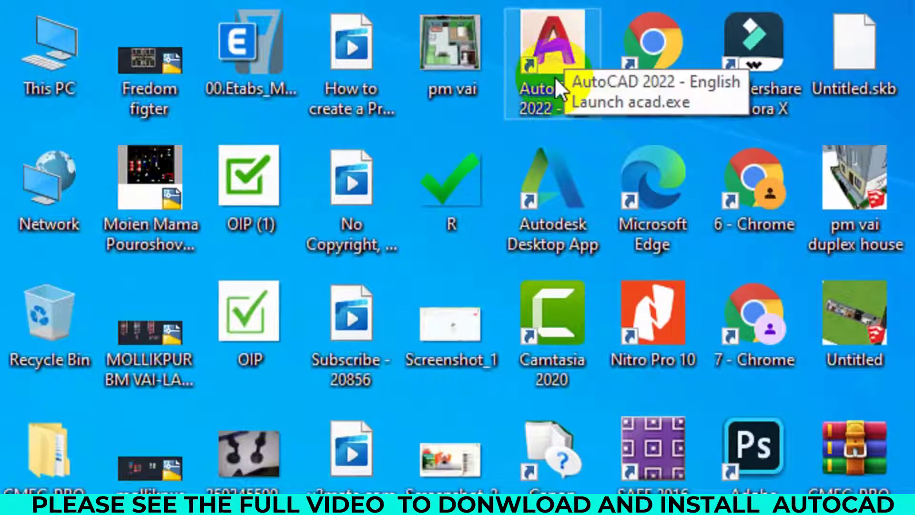
- Launch AutoCAD 2022 from its desktop shortcut
click(553, 76)
right_click(554, 78)
double_click(557, 43)
right_click(556, 43)
click(634, 64)
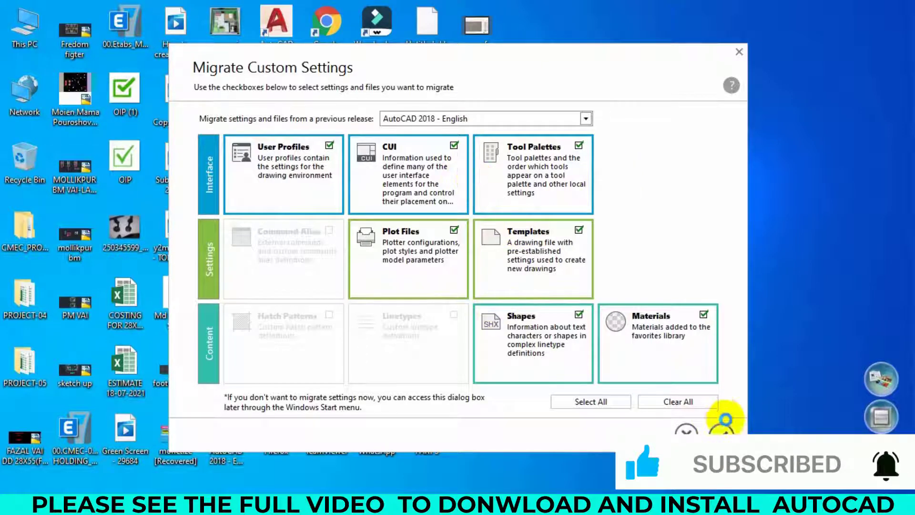
- Migrate the AutoCAD 2018 settings, view the migration log, then close Internet Explorer
click(723, 435)
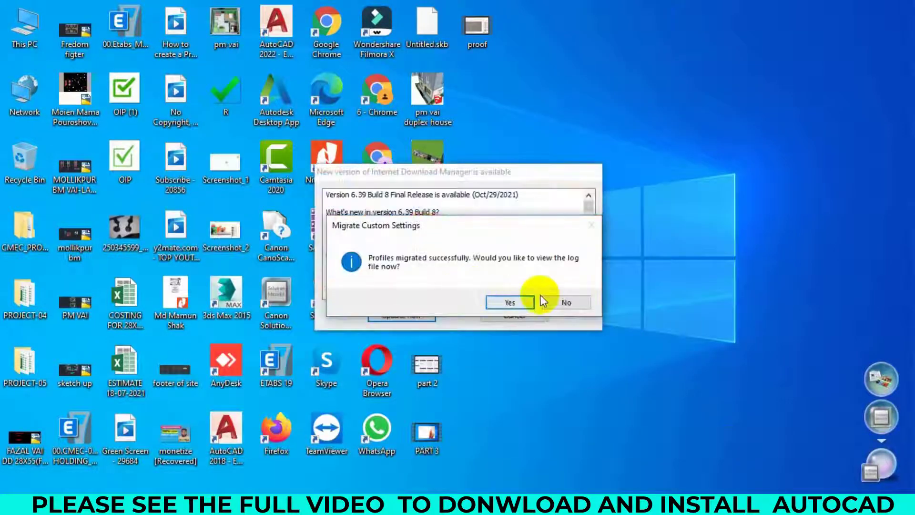
click(514, 301)
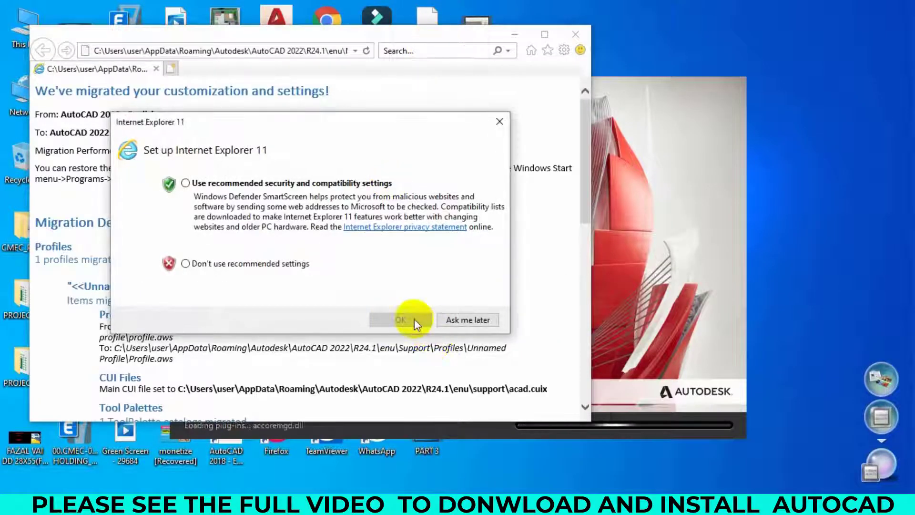
click(468, 320)
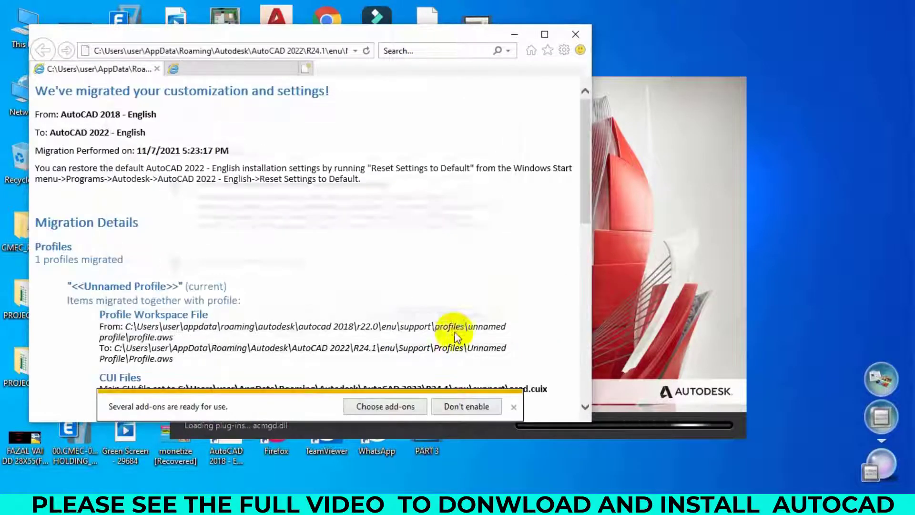
click(574, 34)
click(365, 236)
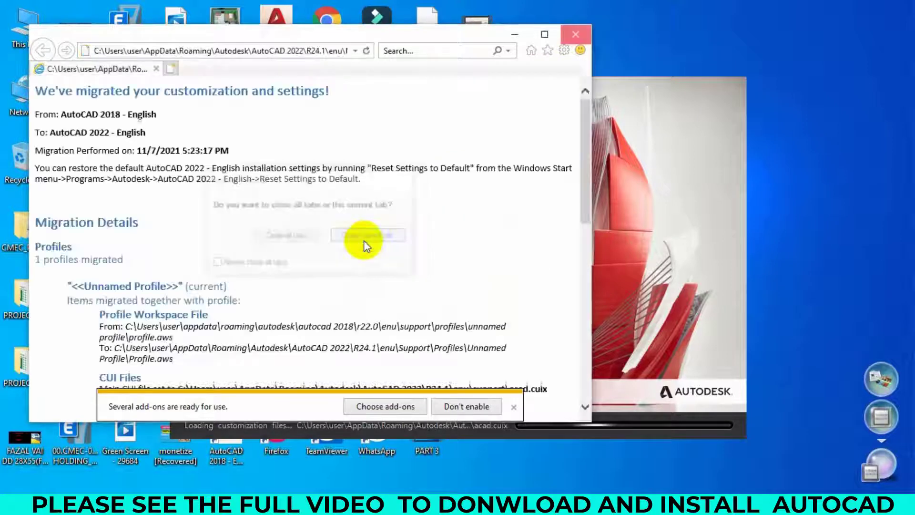
- Close the last Internet Explorer window, hide the desktop icons and refresh the desktop
click(576, 34)
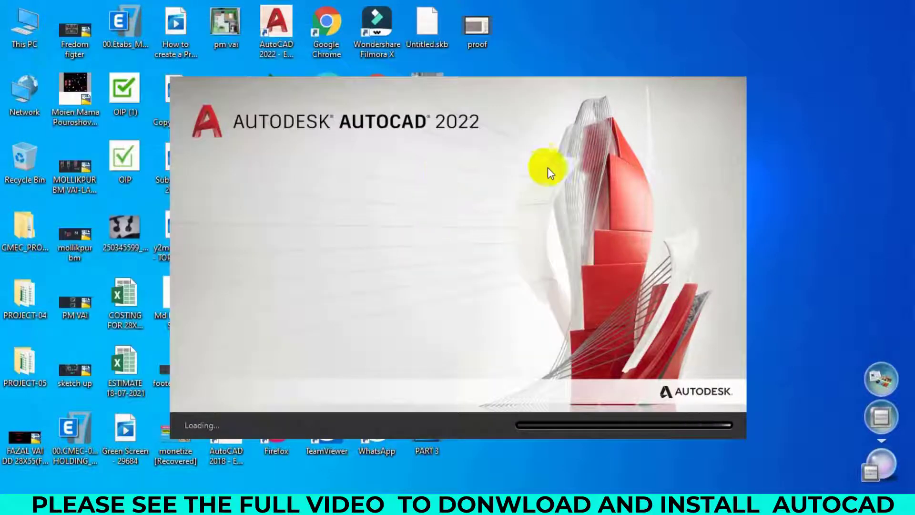
click(594, 42)
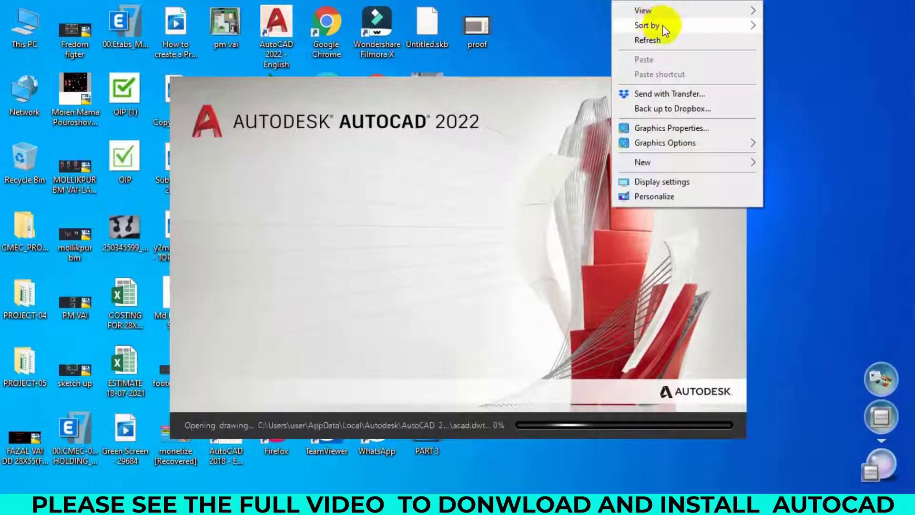
mouse_move(642, 10)
click(785, 94)
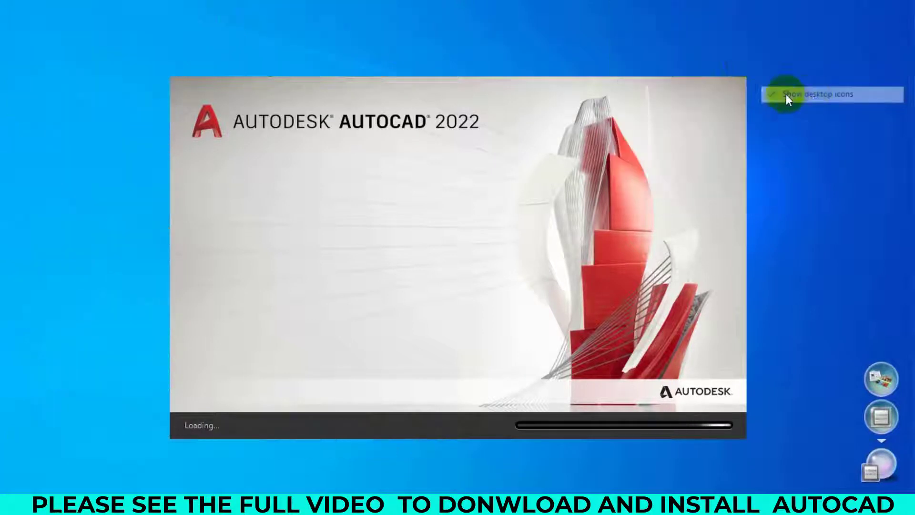
right_click(661, 2)
click(702, 38)
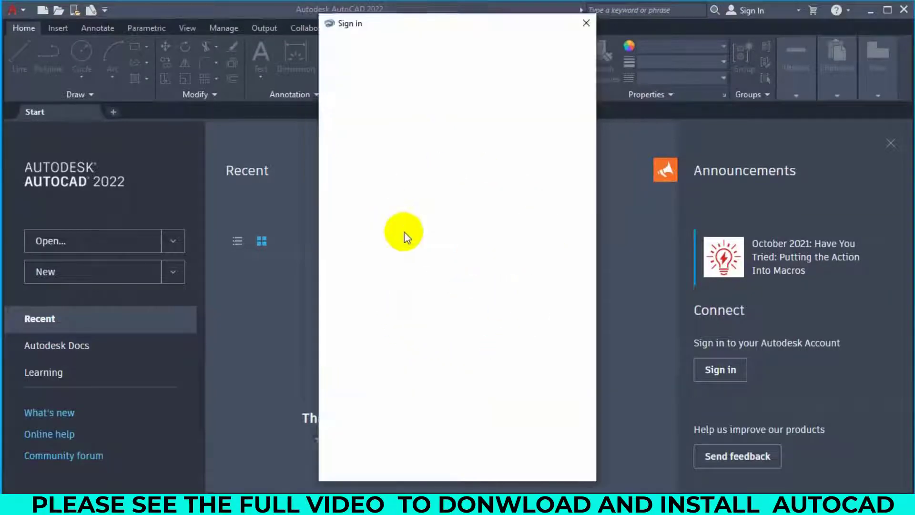
- Enter the Autodesk account email and password to sign in
click(431, 212)
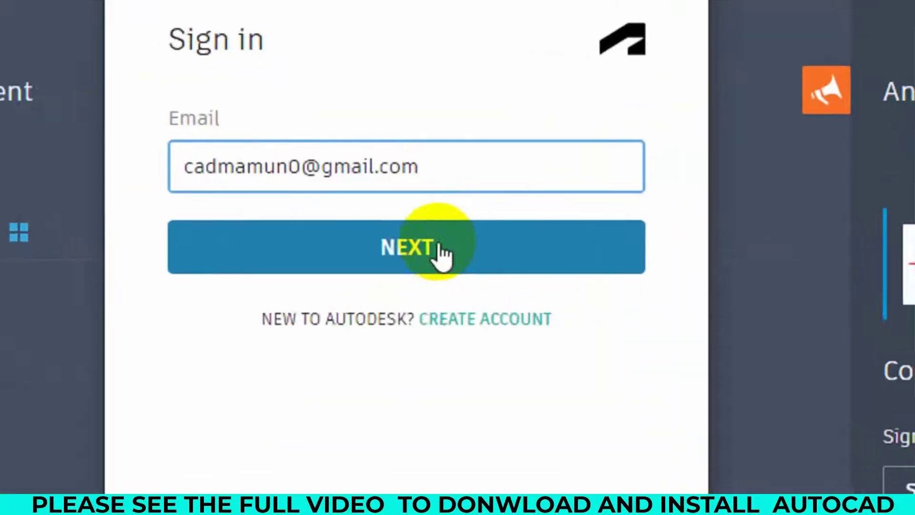
click(476, 254)
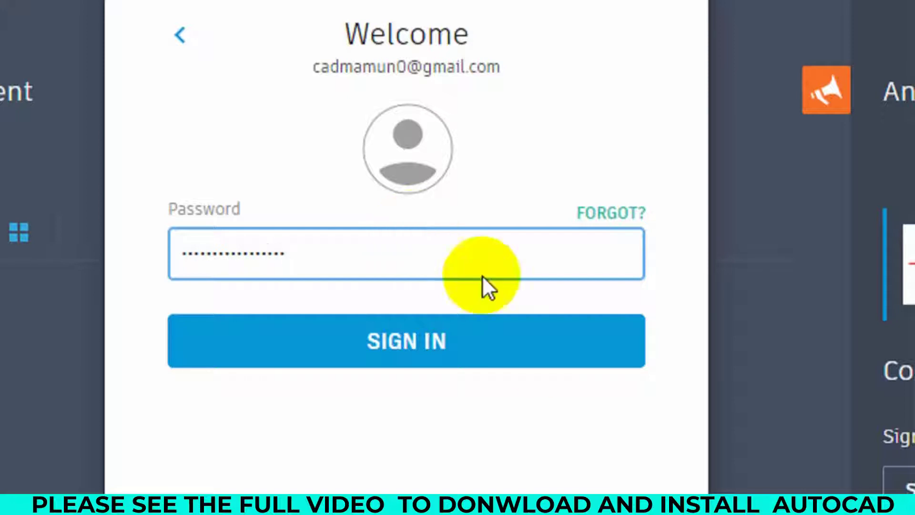
click(466, 339)
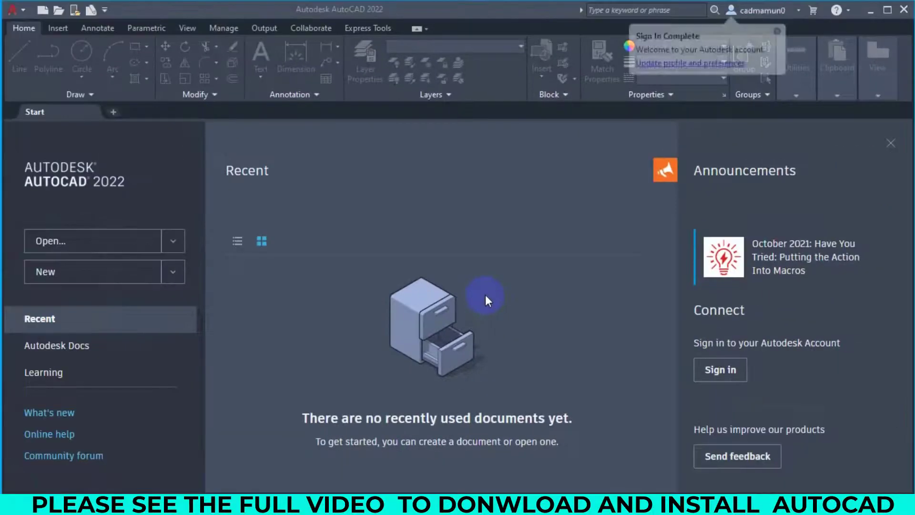
- Dismiss the sign-in notice and open License Management from the account menu
click(772, 36)
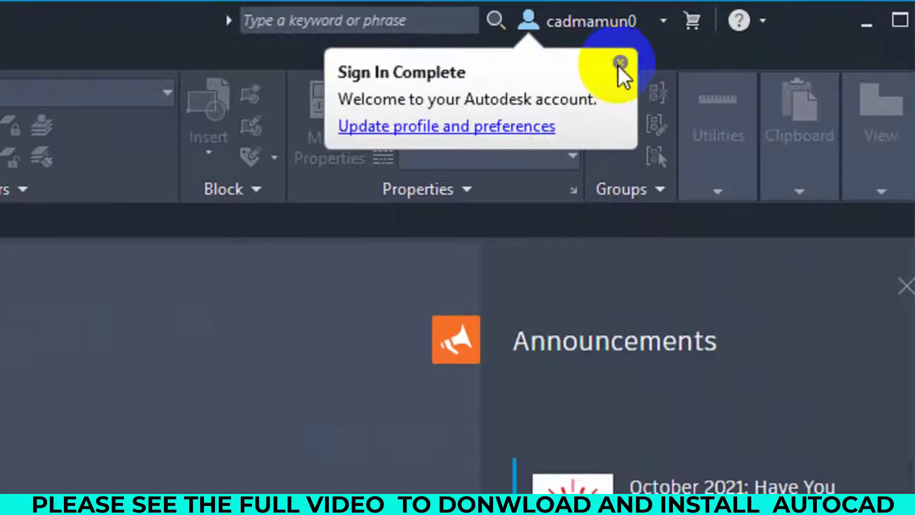
click(620, 63)
click(665, 21)
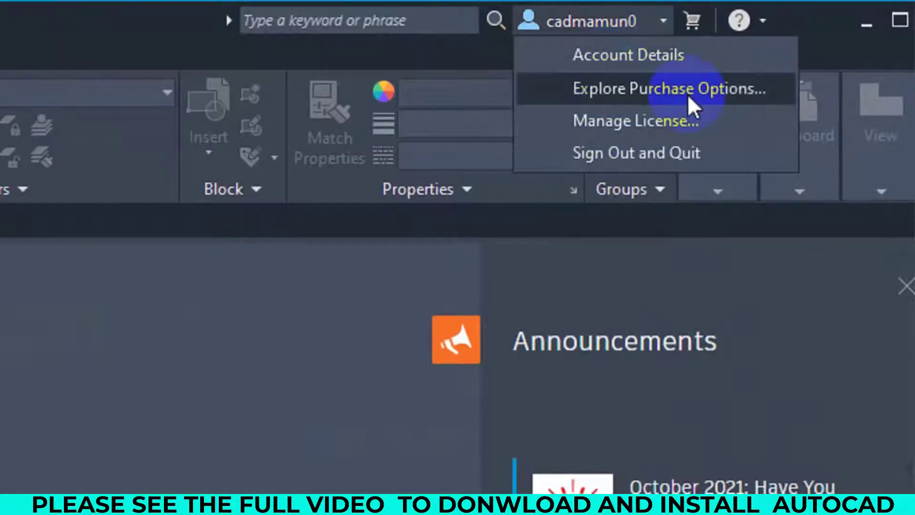
click(644, 119)
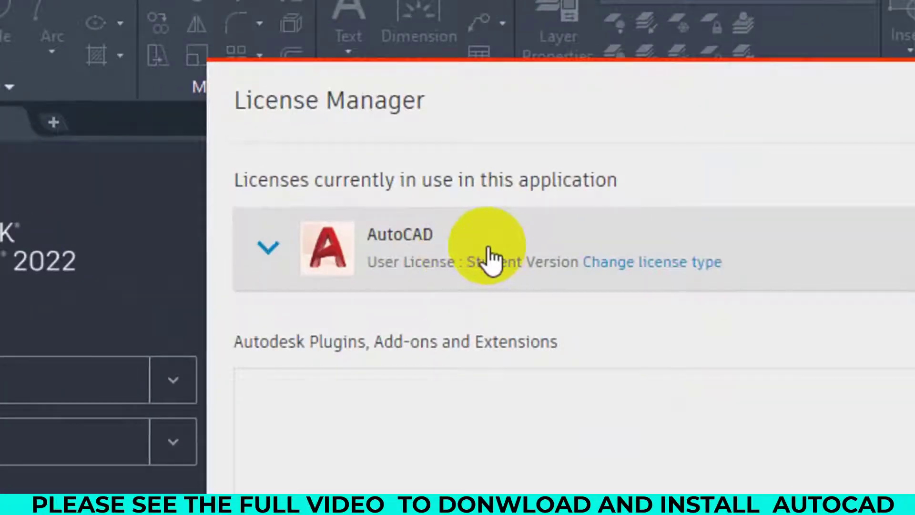
- Expand the AutoCAD license and select its account ID, term-extendable behaviour and expiration details
click(491, 260)
drag(433, 231, 358, 235)
drag(434, 265, 362, 267)
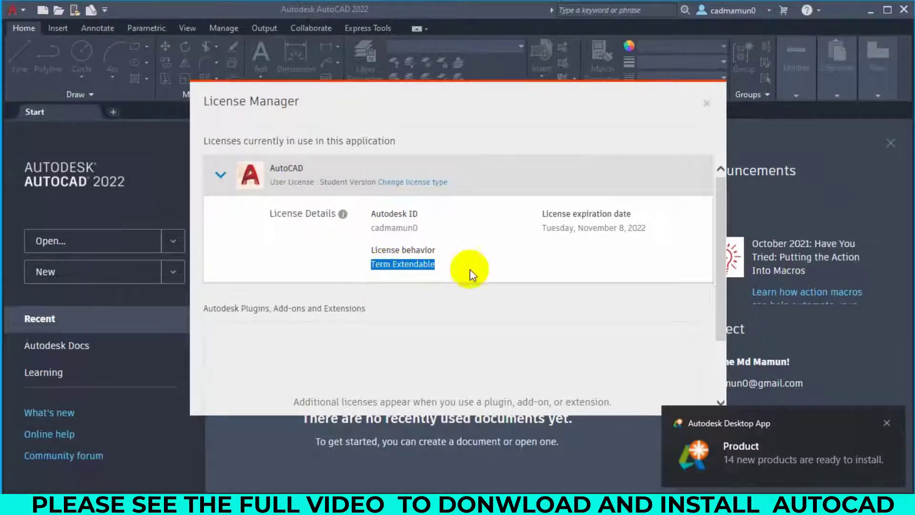
drag(604, 231, 578, 217)
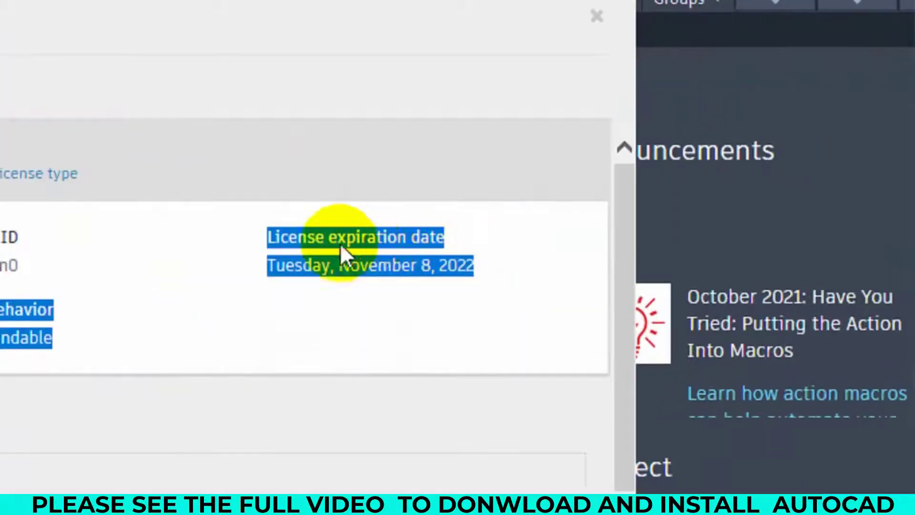
click(486, 267)
drag(486, 267, 251, 234)
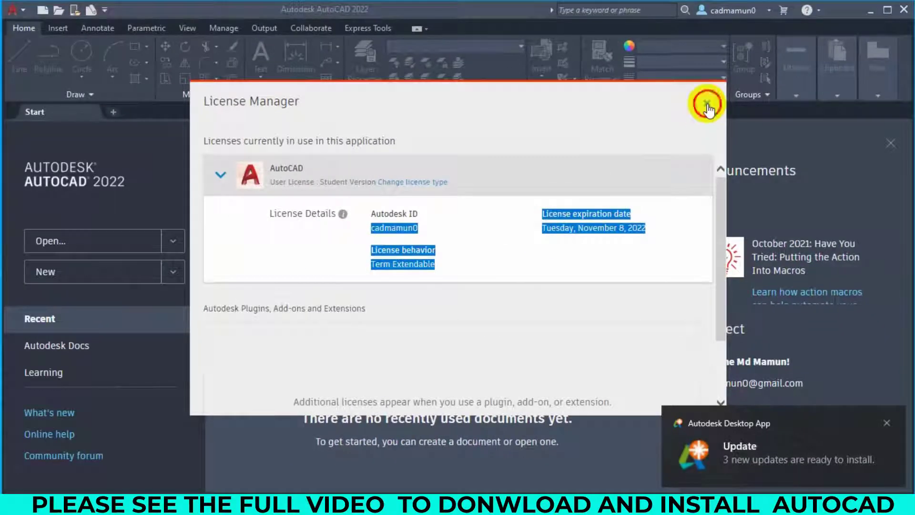
- Close License Manager and start a new drawing from the acad template
click(706, 104)
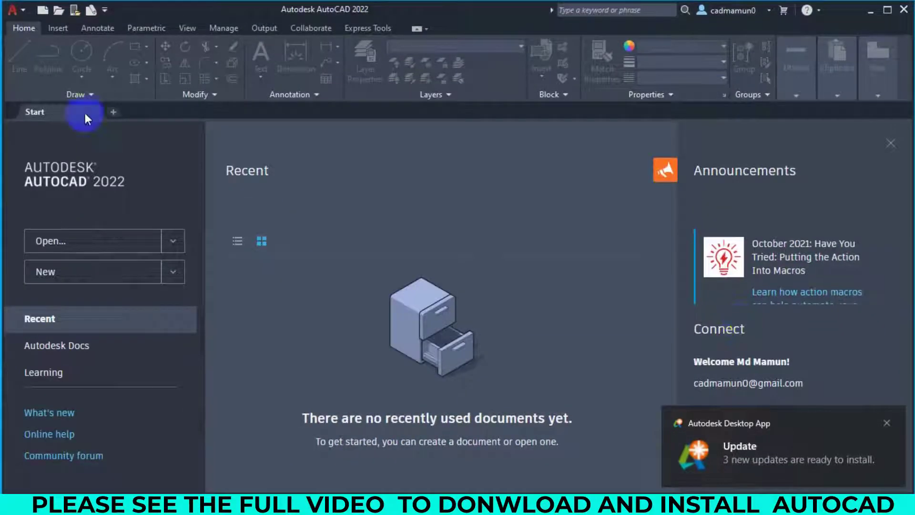
click(15, 13)
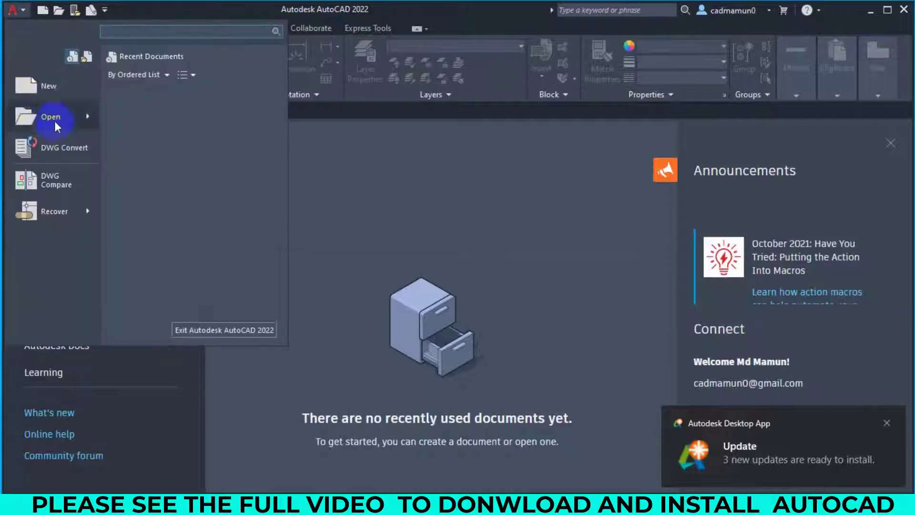
click(260, 379)
key(ctrl+n)
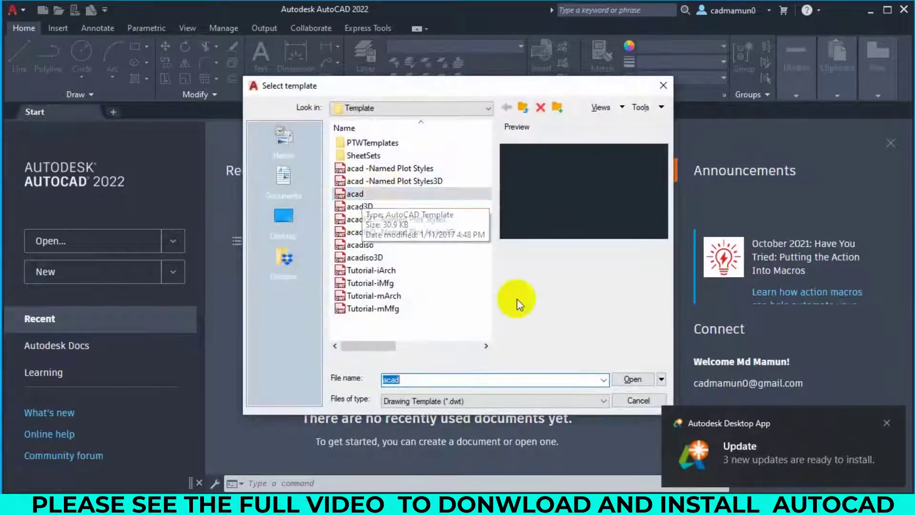
click(633, 379)
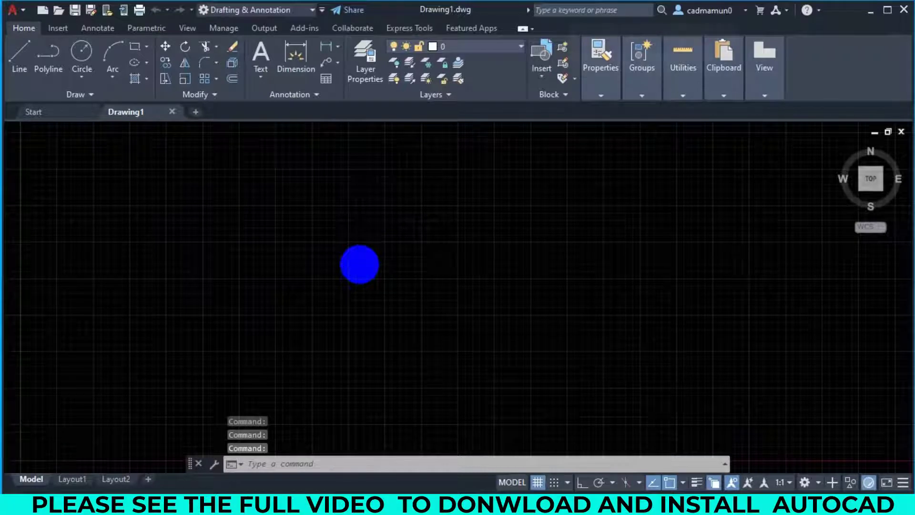
scroll(360, 264, up, 2)
click(730, 33)
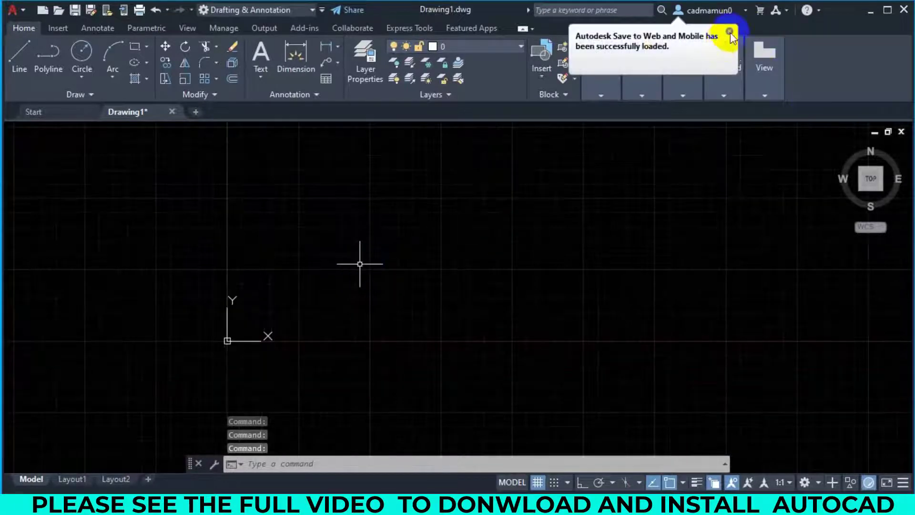
click(380, 257)
text(rec)
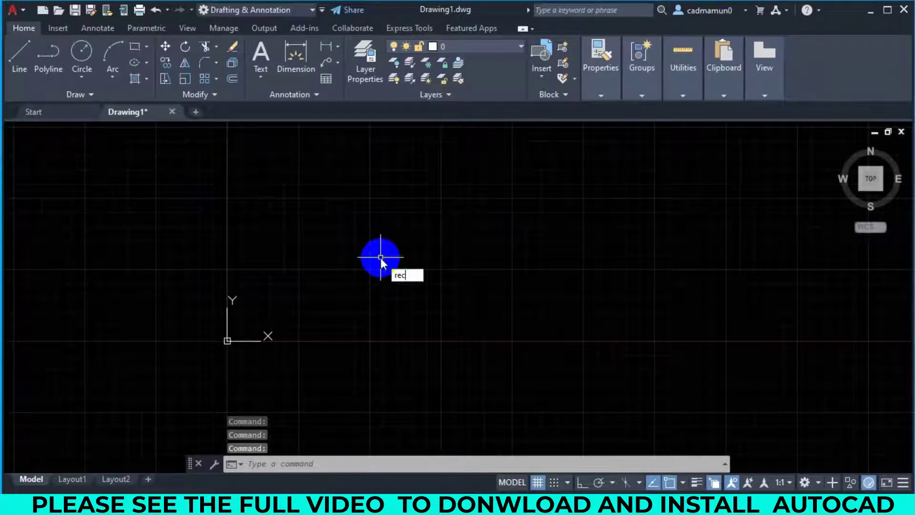
- Draw the flag rectangle and a circle inside it
key(Return)
click(310, 175)
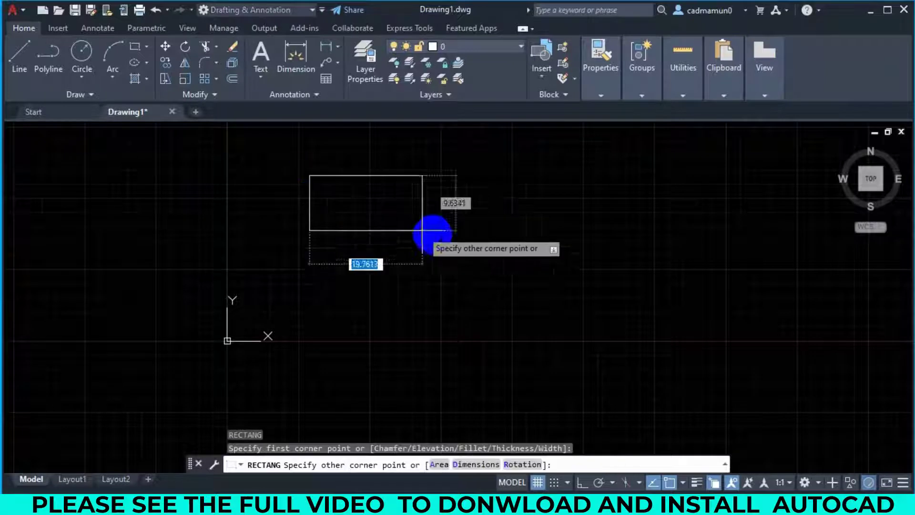
click(631, 326)
text(c)
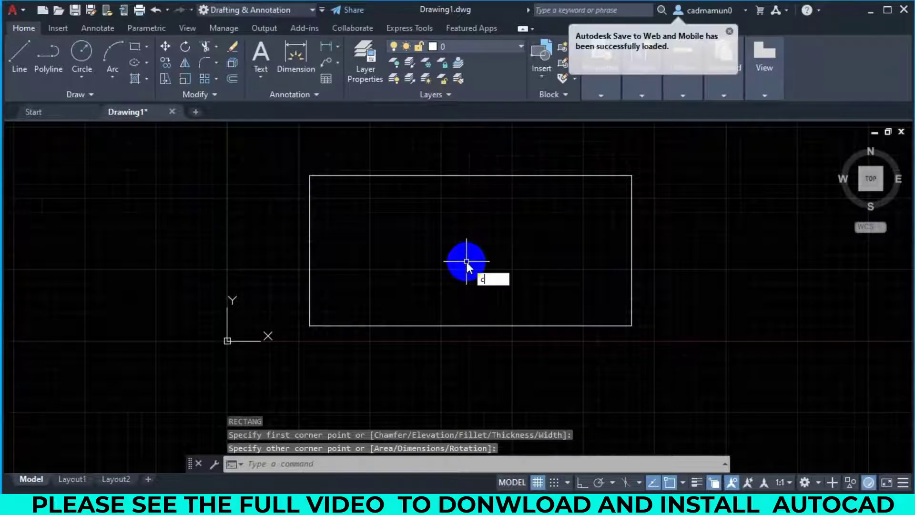
key(Return)
click(381, 234)
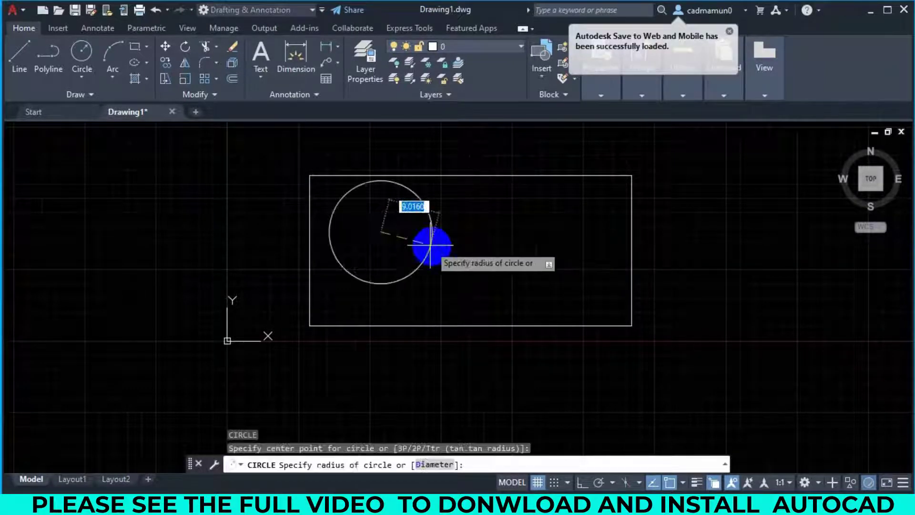
click(418, 239)
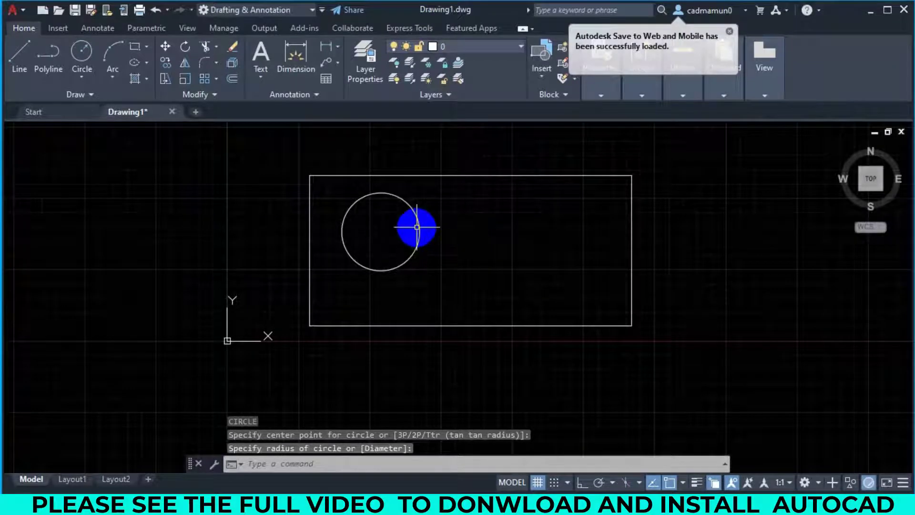
- Move the circle toward the rectangle's left side and start a hatch fill
click(419, 239)
click(413, 213)
text(m)
key(Return)
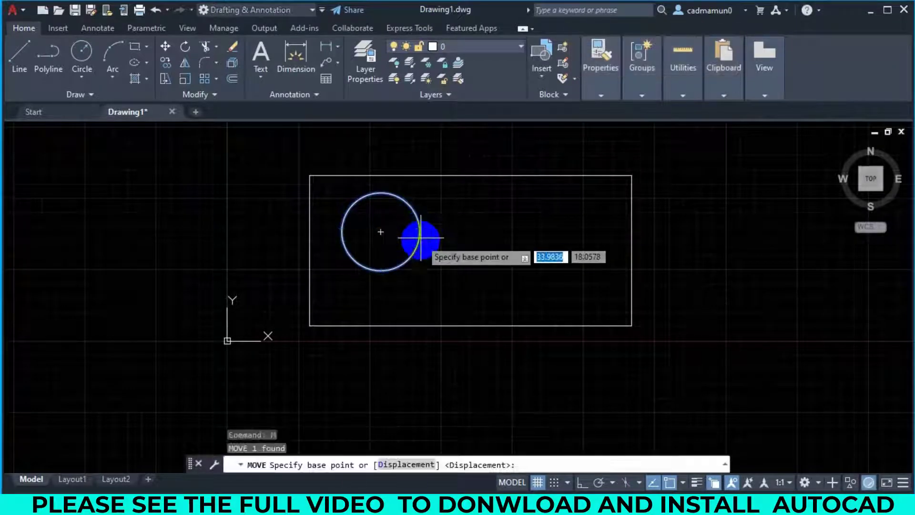
click(419, 231)
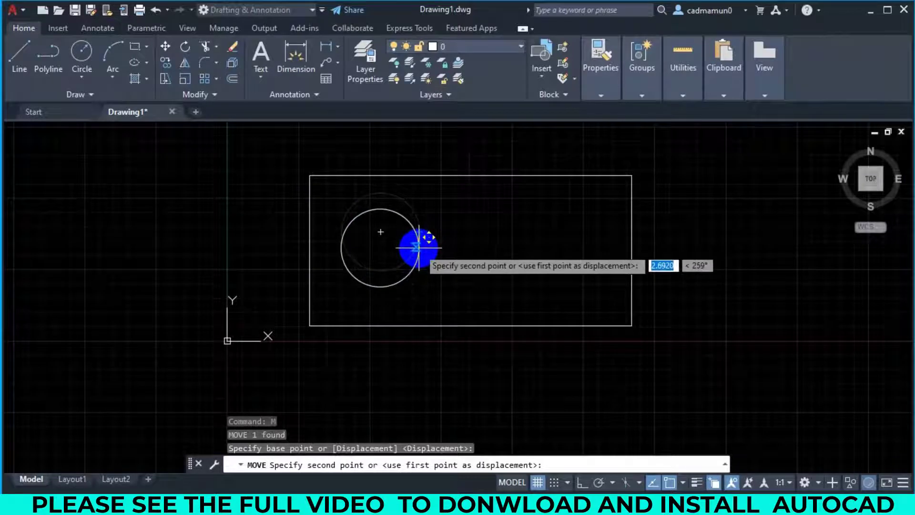
click(417, 246)
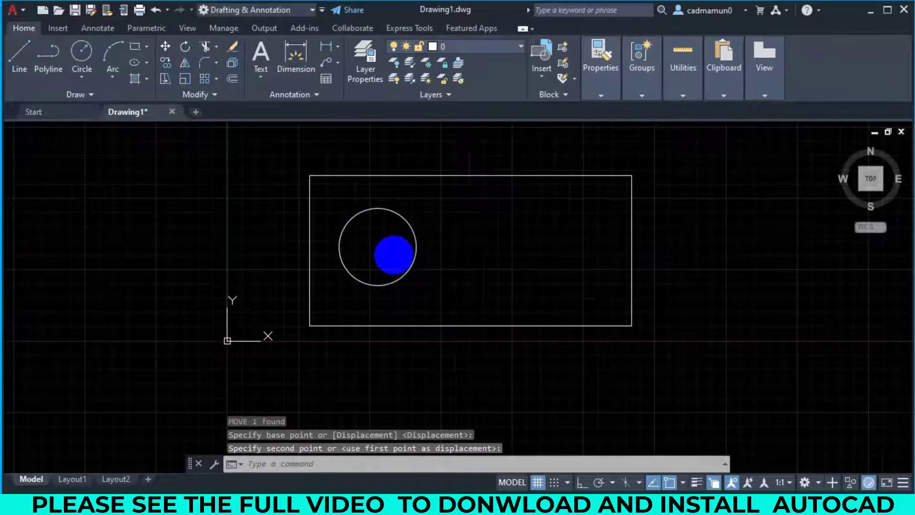
text(h)
key(Return)
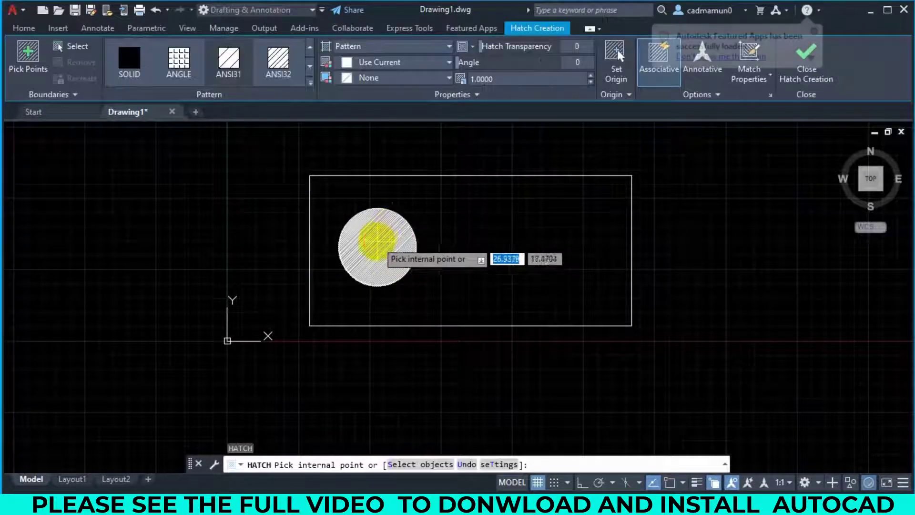
- Hatch the rectangle with a SOLID pattern in red
click(395, 256)
click(260, 65)
click(130, 60)
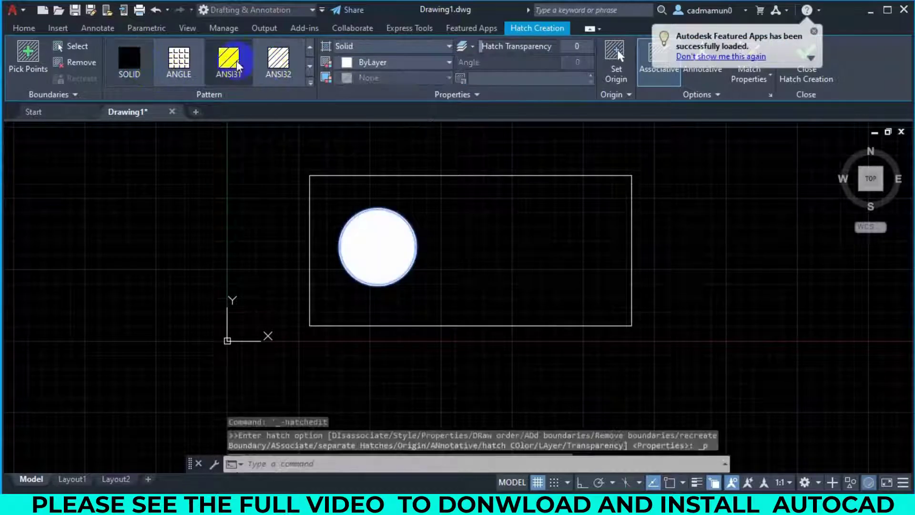
click(408, 46)
click(402, 63)
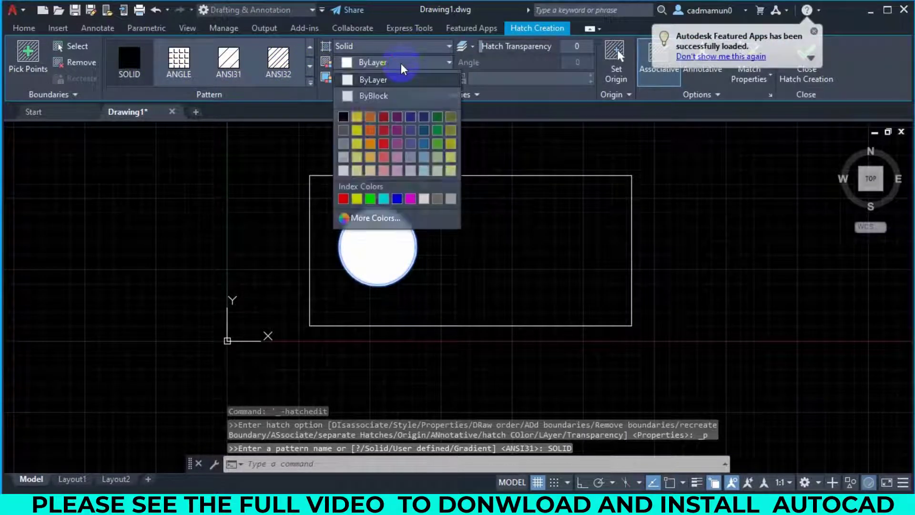
click(384, 143)
click(464, 205)
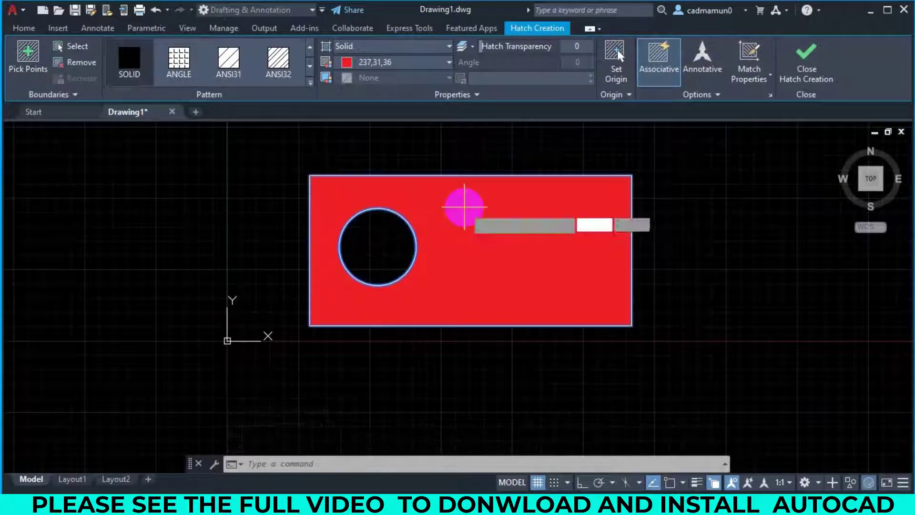
- Change the rectangle's solid hatch colour from red to green
key(Escape)
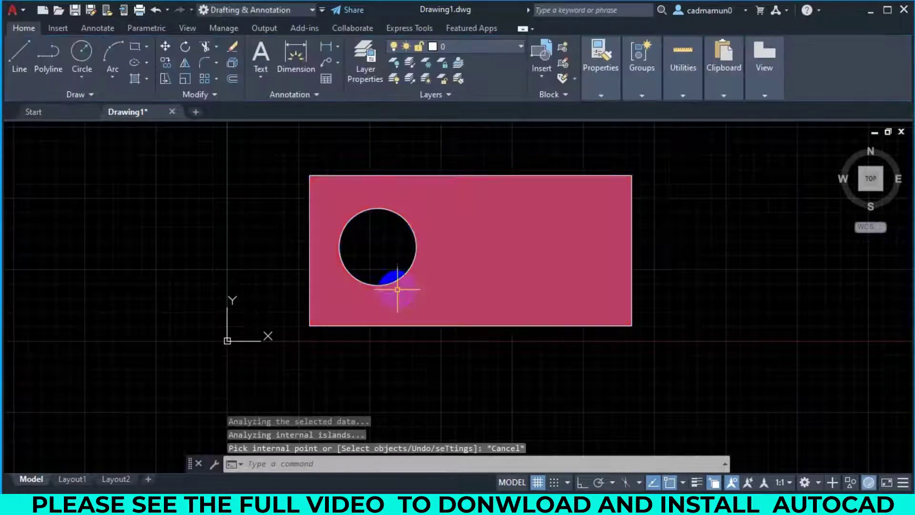
click(471, 250)
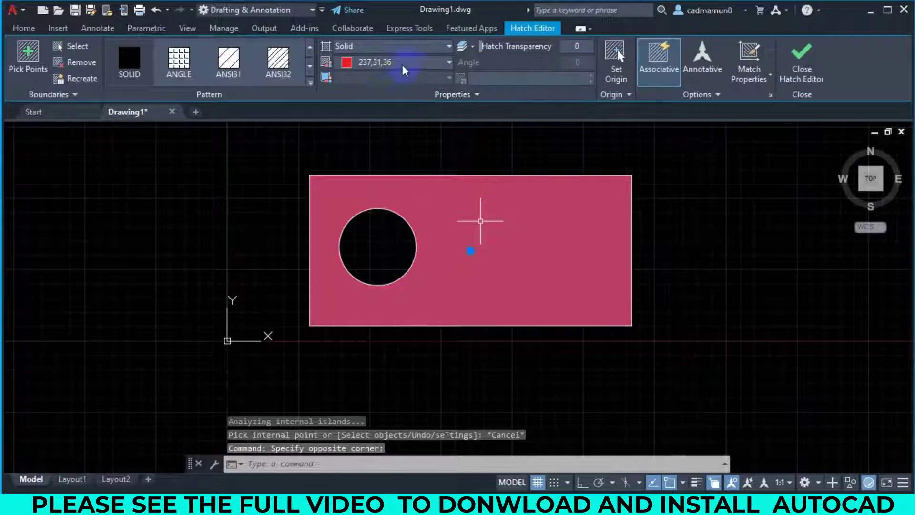
click(403, 64)
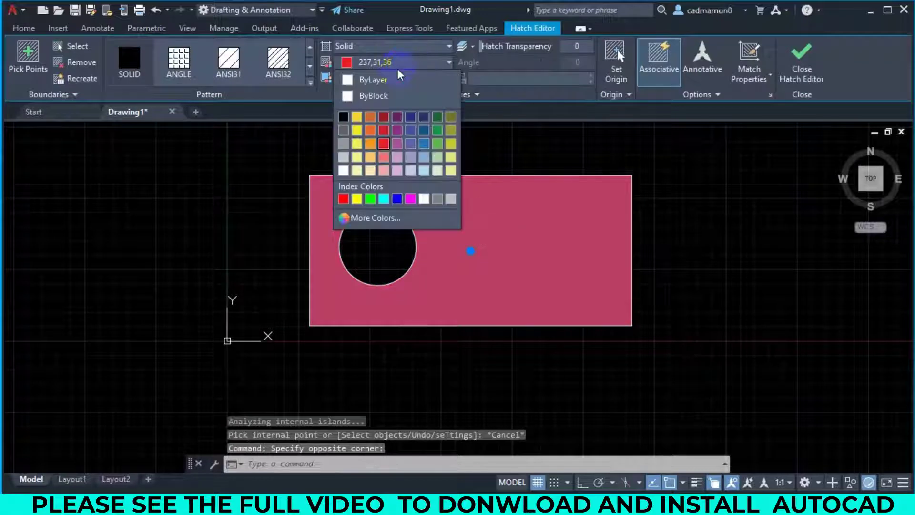
click(437, 130)
key(Escape)
key(Escape)
key(Escape)
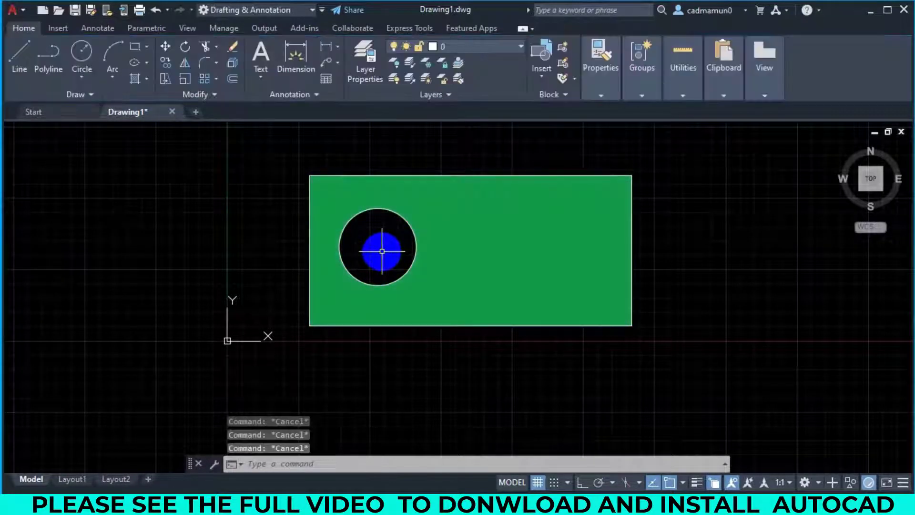
- Fill the circle with a solid red hatch using the H command
text(h)
key(Return)
click(381, 251)
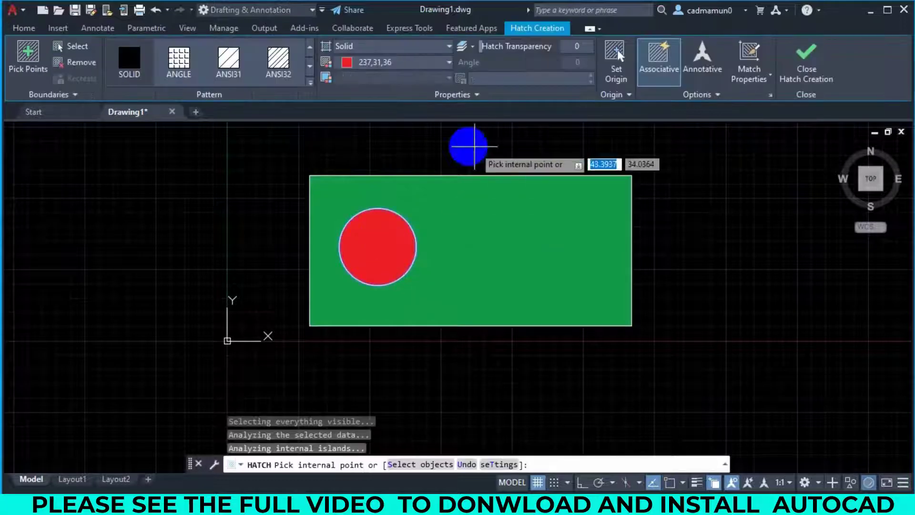
key(Escape)
key(Escape)
key(Escape)
drag(465, 286, 408, 245)
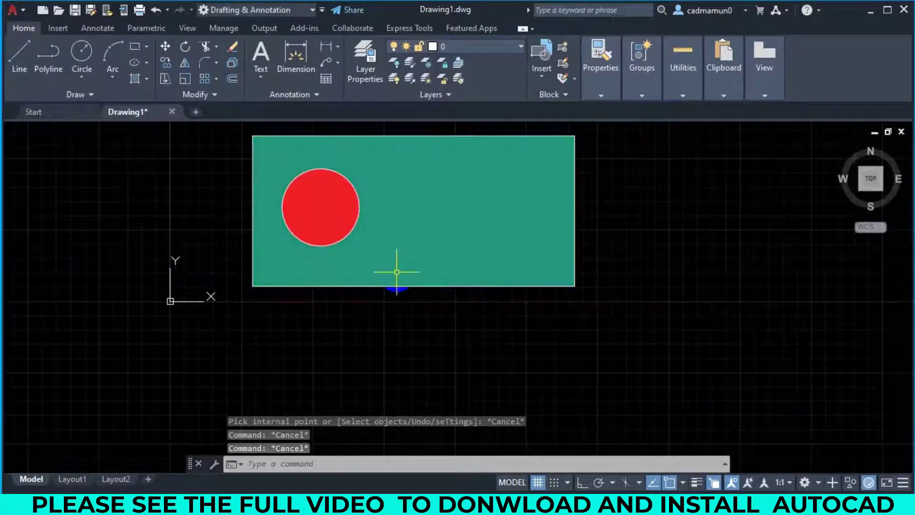
- Write the text BANGLADESH in a multiline text box below the flag
text(t)
key(Return)
click(327, 303)
click(556, 358)
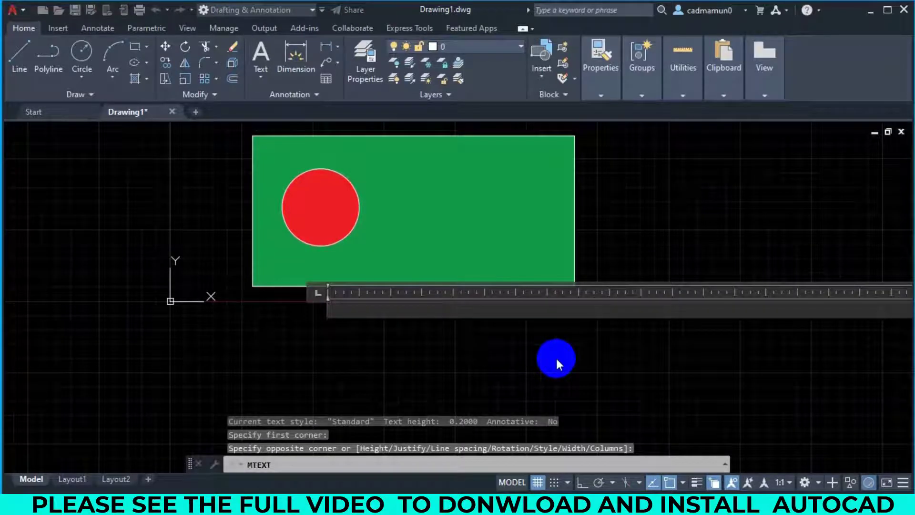
text(BANGLADESH)
click(446, 342)
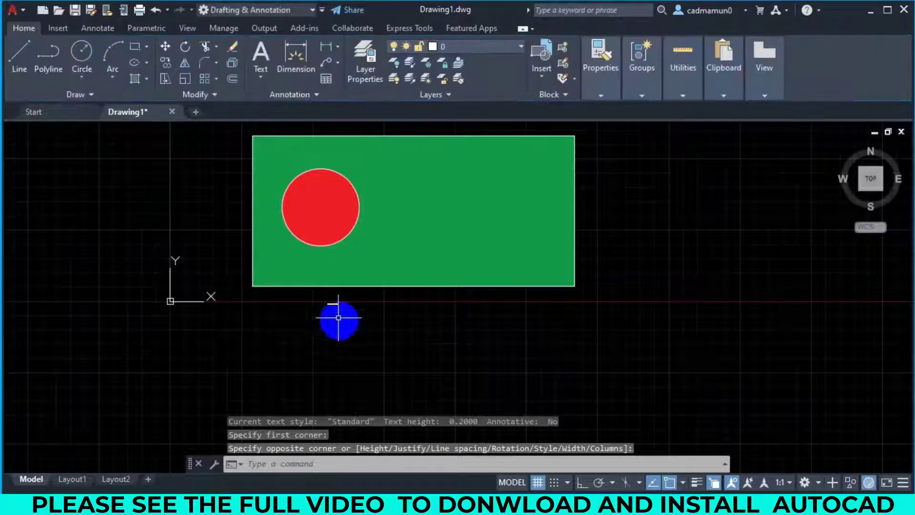
- Scale the BANGLADESH text from its left end to a new size
click(333, 305)
key(Return)
click(330, 303)
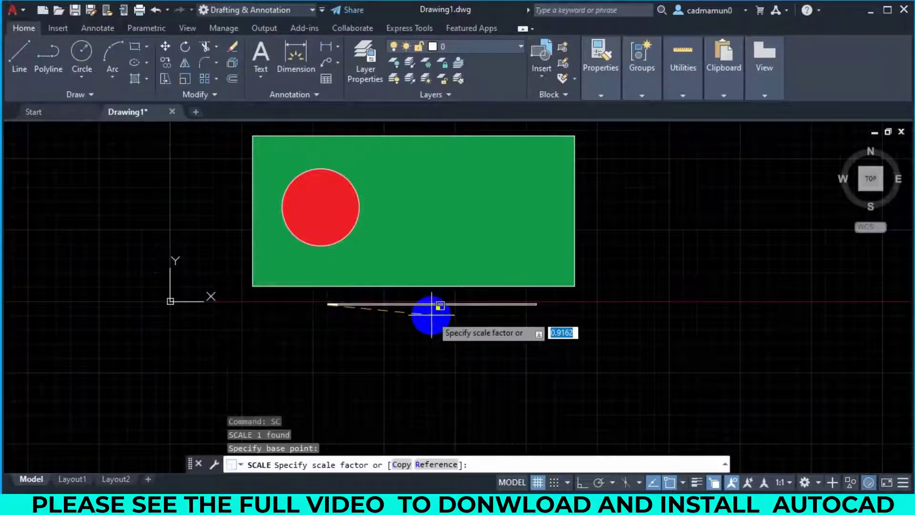
scroll(313, 304, up, 3)
scroll(356, 304, up, 2)
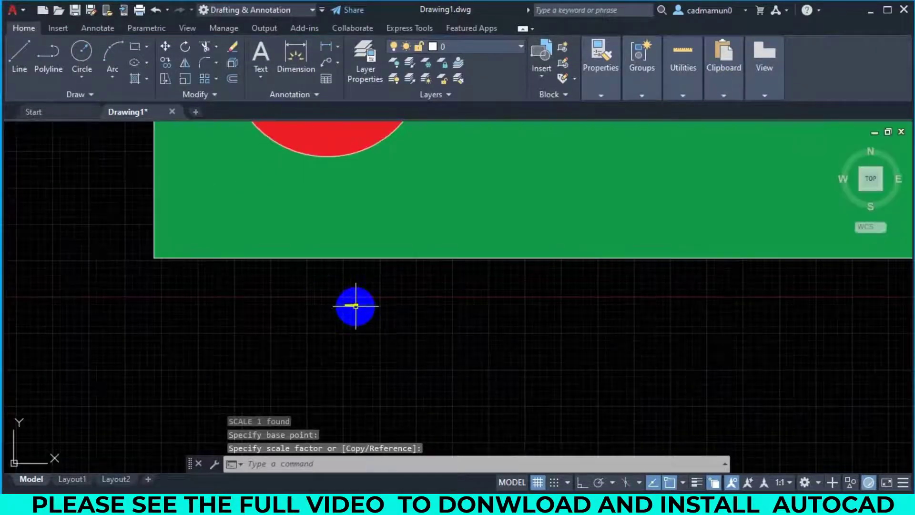
click(355, 306)
key(Return)
click(345, 304)
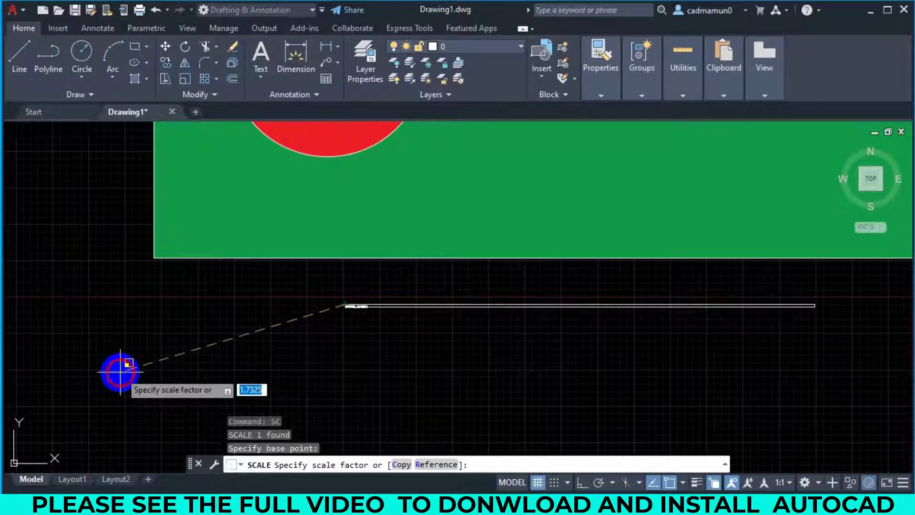
click(119, 372)
scroll(388, 294, up, 2)
scroll(377, 300, up, 2)
- Rescale the BANGLADESH text with SC to make it much larger
click(288, 321)
text(SC)
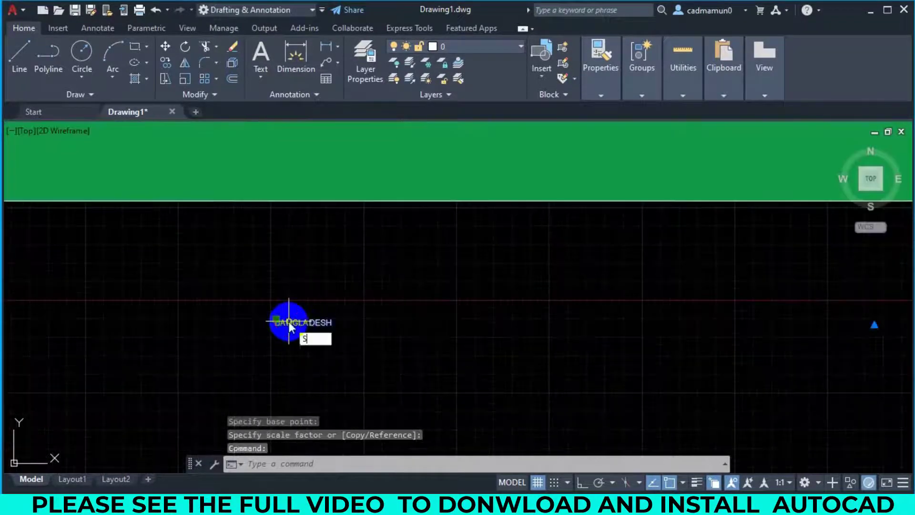
key(Return)
click(288, 319)
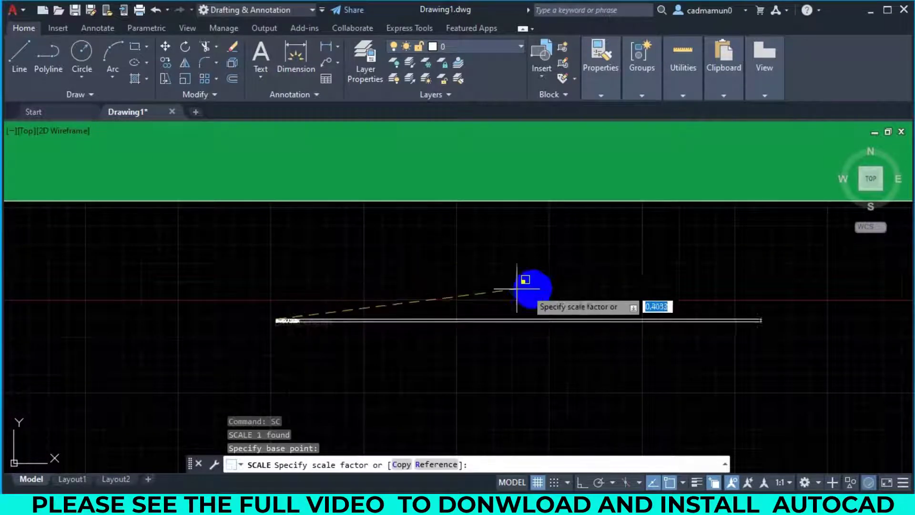
scroll(862, 312, down, 2)
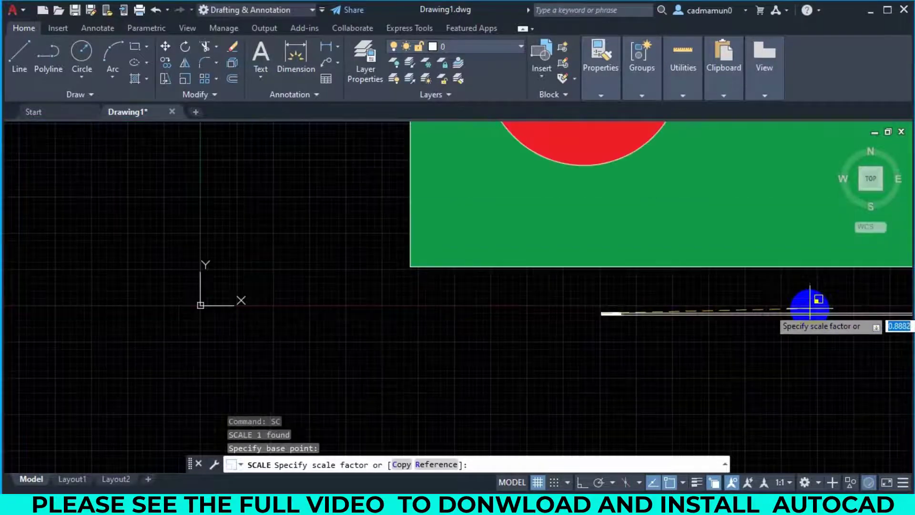
click(810, 309)
scroll(695, 347, down, 5)
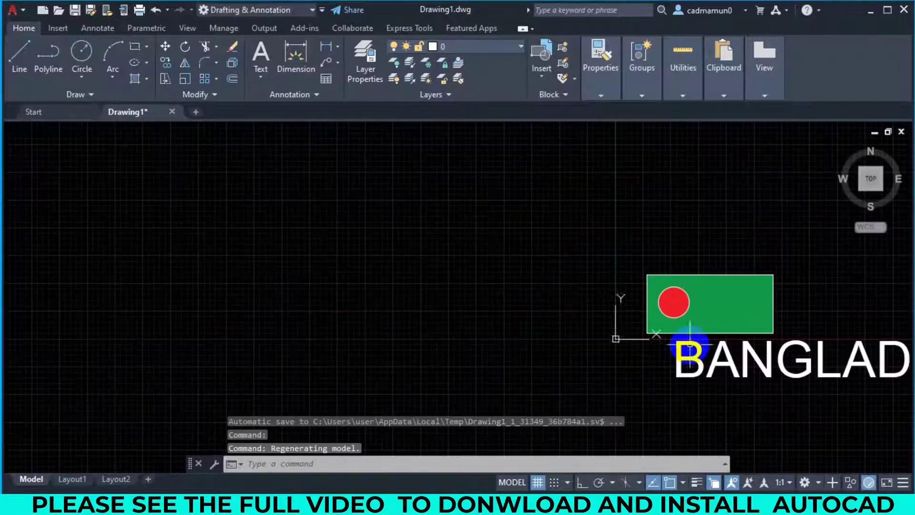
scroll(756, 367, down, 3)
scroll(504, 349, up, 8)
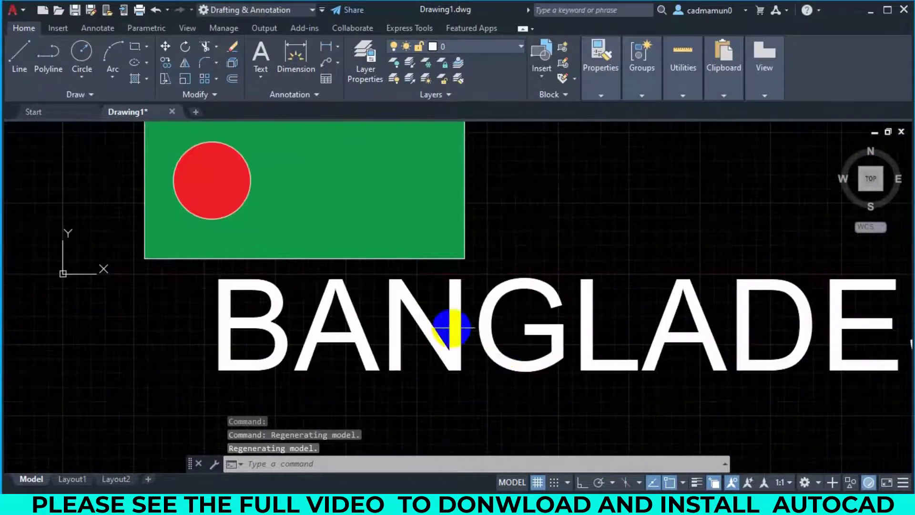
- Halve the BANGLADESH text with SCALE factor 0.5
click(422, 325)
text(sc)
key(Return)
click(422, 325)
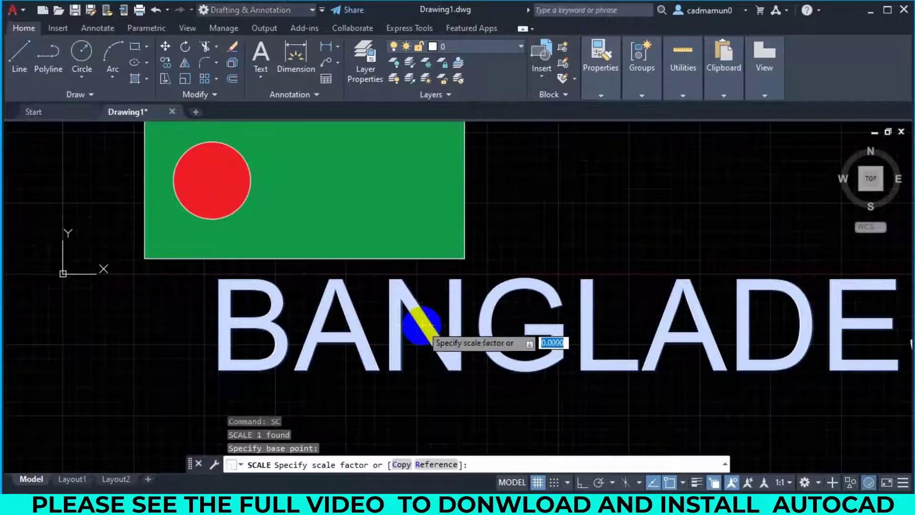
text(0.5)
key(Return)
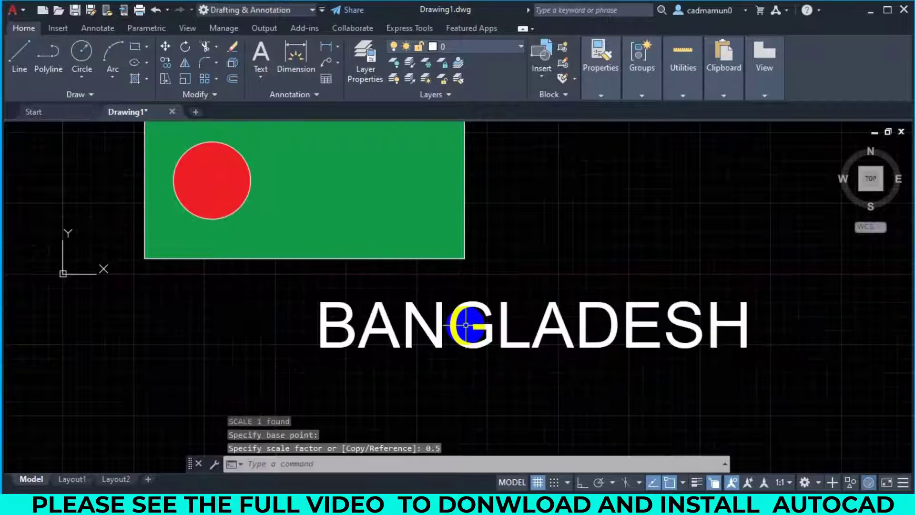
- Move the BANGLADESH text so it sits centred below the flag
click(468, 325)
click(412, 332)
text(M)
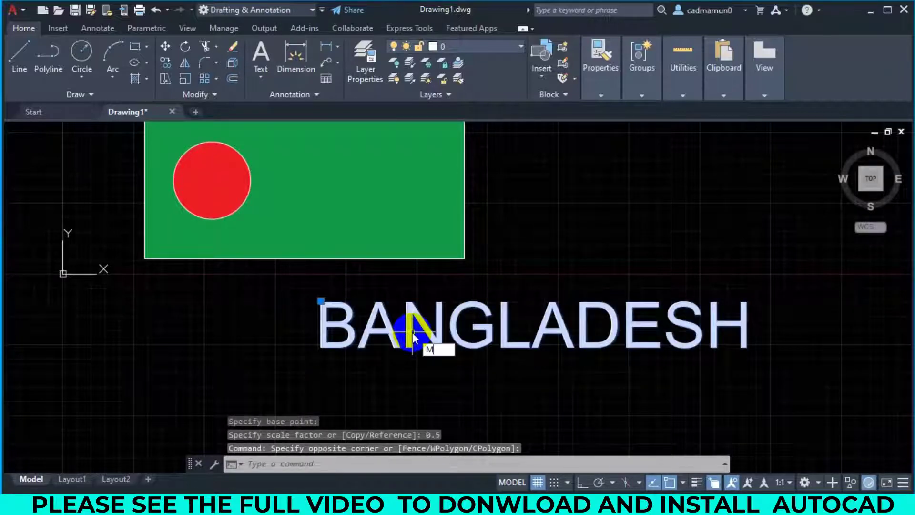
key(Return)
click(337, 334)
click(159, 319)
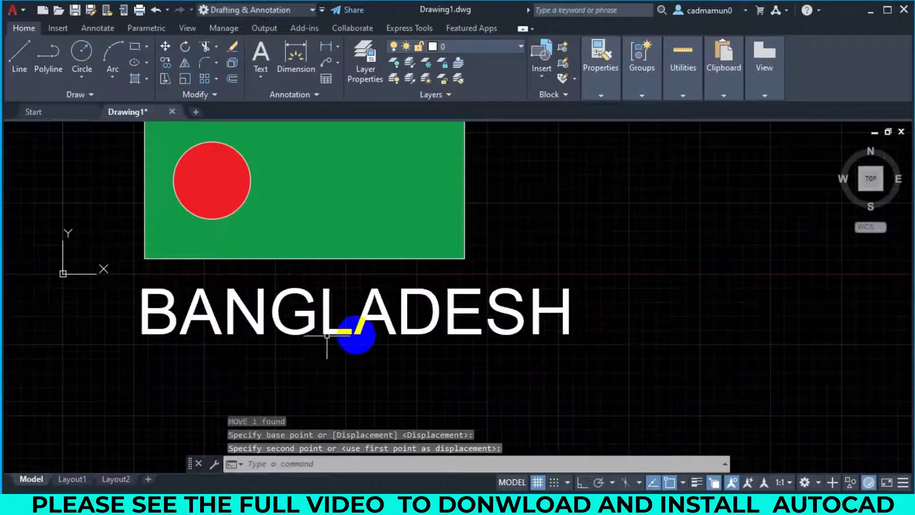
scroll(327, 336, down, 3)
scroll(399, 368, up, 3)
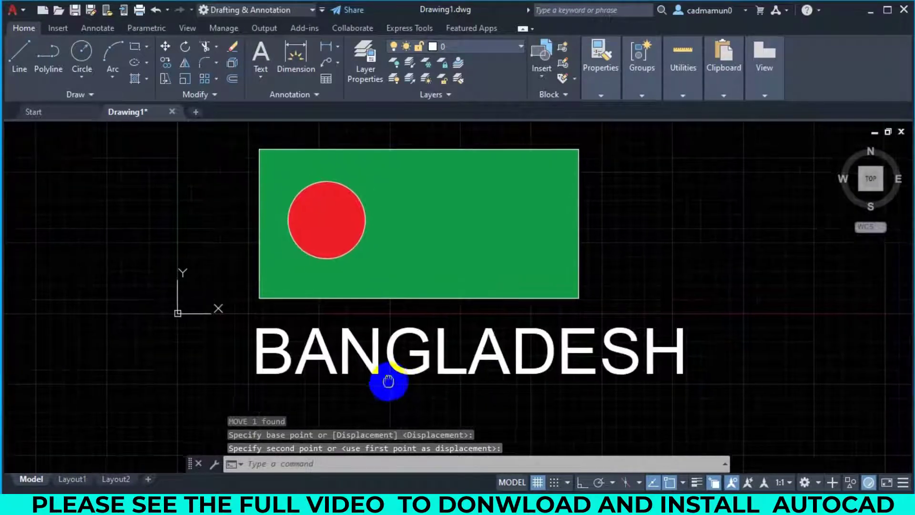
drag(388, 381, 228, 371)
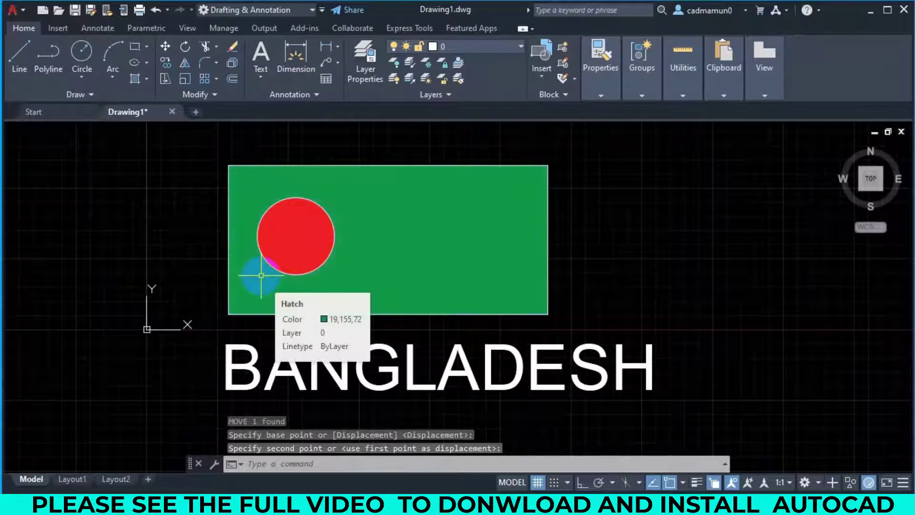
click(316, 344)
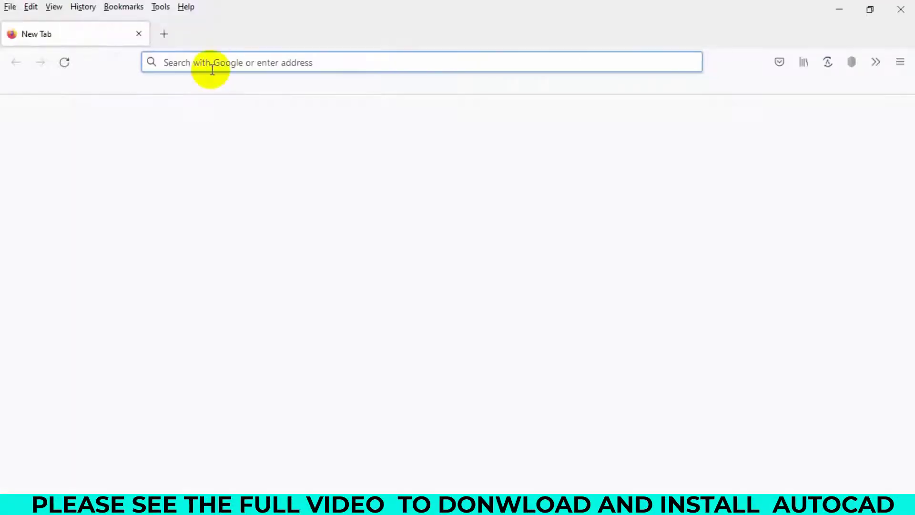
- Search CADMAMUN from the address bar and open the 'CAD Mamun - YouTube' result
text(www.CA)
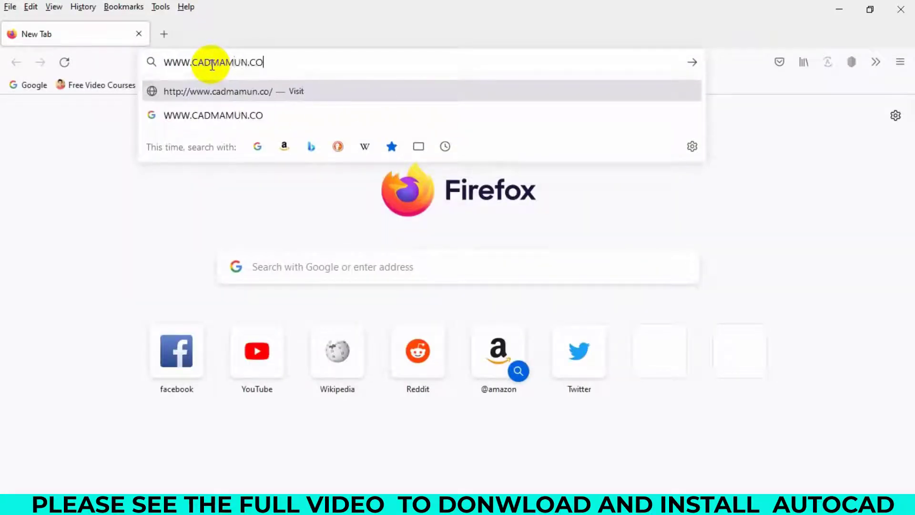
key(BackSpace)
key(BackSpace)
key(BackSpace)
key(BackSpace)
key(BackSpace)
key(BackSpace)
text(CADMAMUN)
key(Return)
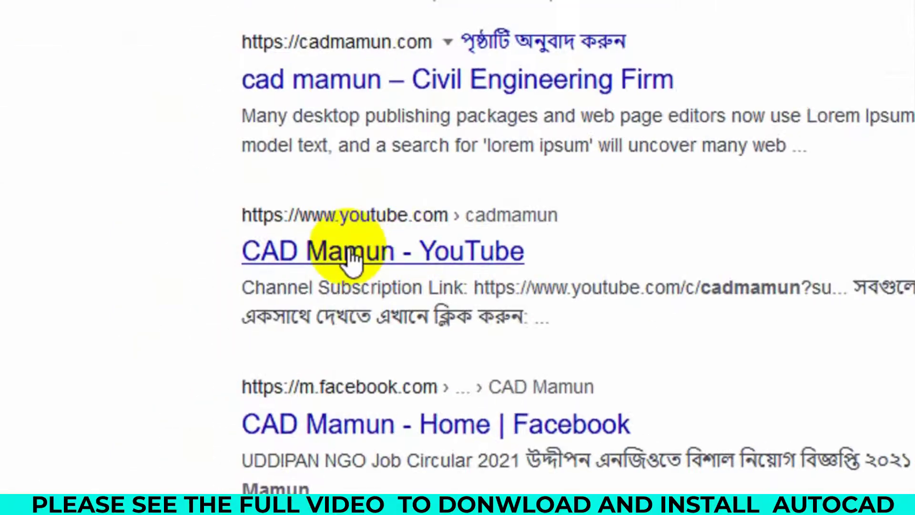
click(201, 330)
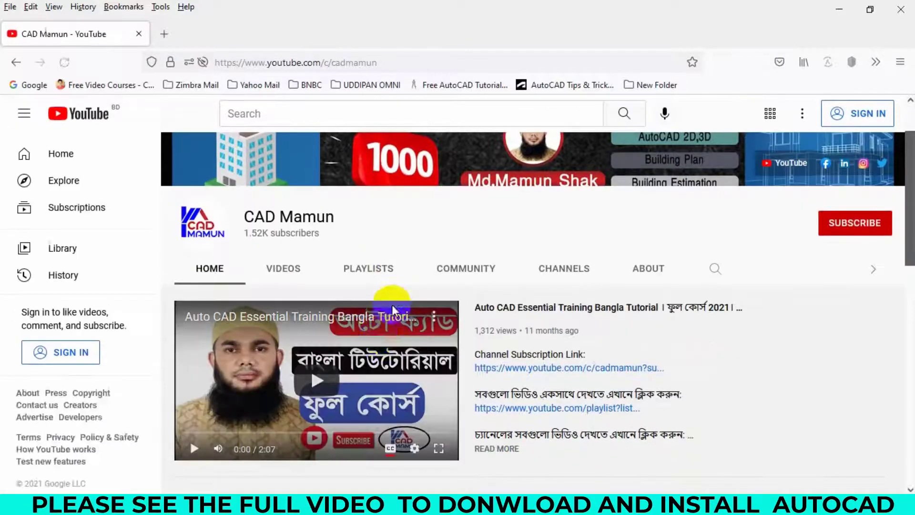
- Open the channel's VIDEOS tab and scroll down through all the uploads
scroll(387, 329, down, 5)
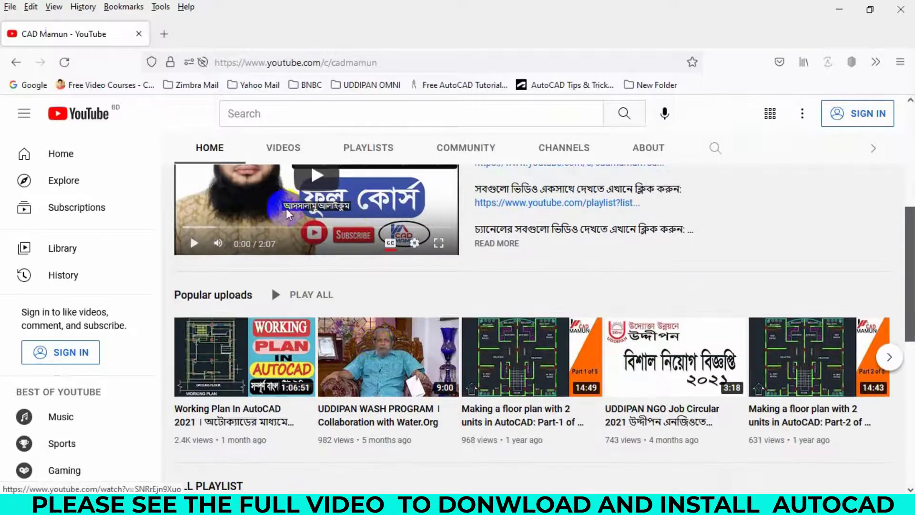
click(283, 147)
scroll(352, 305, down, 3)
scroll(351, 310, down, 3)
scroll(350, 315, down, 3)
scroll(349, 320, down, 3)
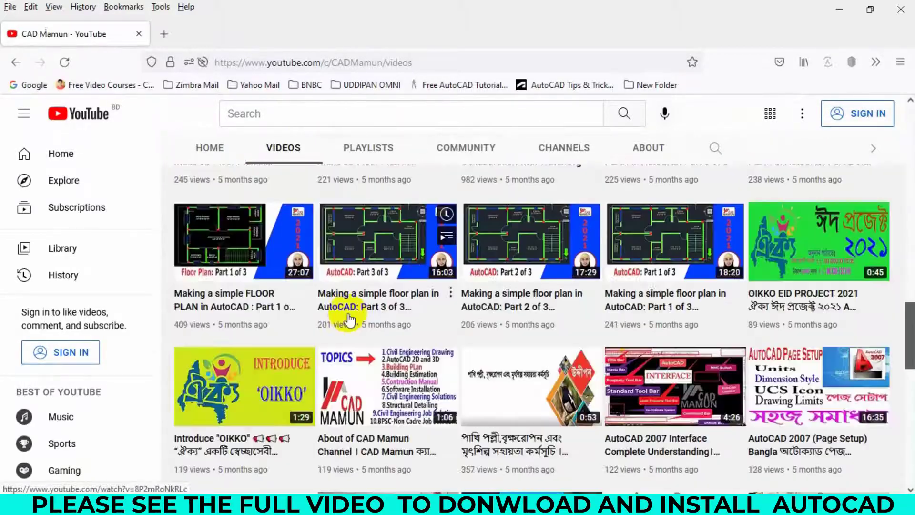
scroll(350, 319, down, 5)
scroll(349, 319, down, 4)
scroll(349, 319, down, 4)
scroll(350, 320, down, 3)
scroll(349, 319, down, 5)
scroll(349, 319, down, 5)
scroll(349, 319, down, 5)
scroll(349, 320, down, 3)
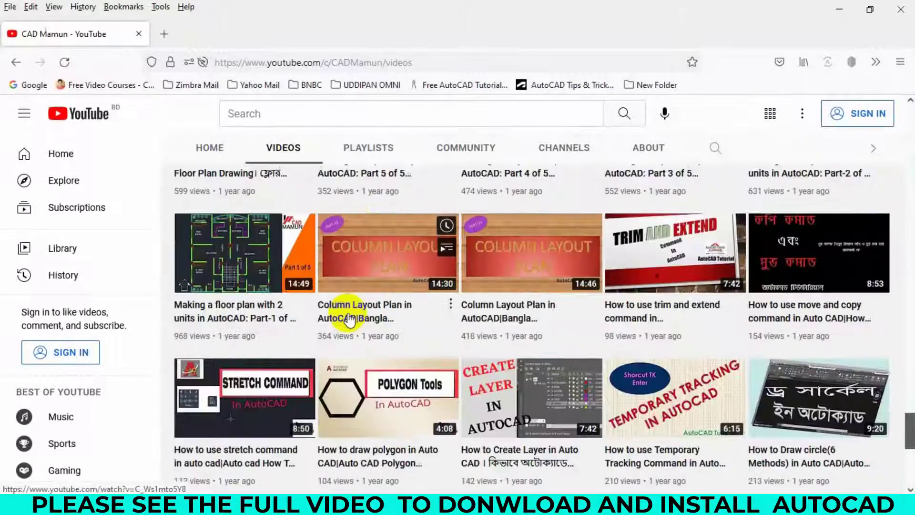
scroll(349, 319, down, 5)
scroll(349, 319, down, 3)
scroll(349, 319, down, 5)
scroll(349, 319, down, 5)
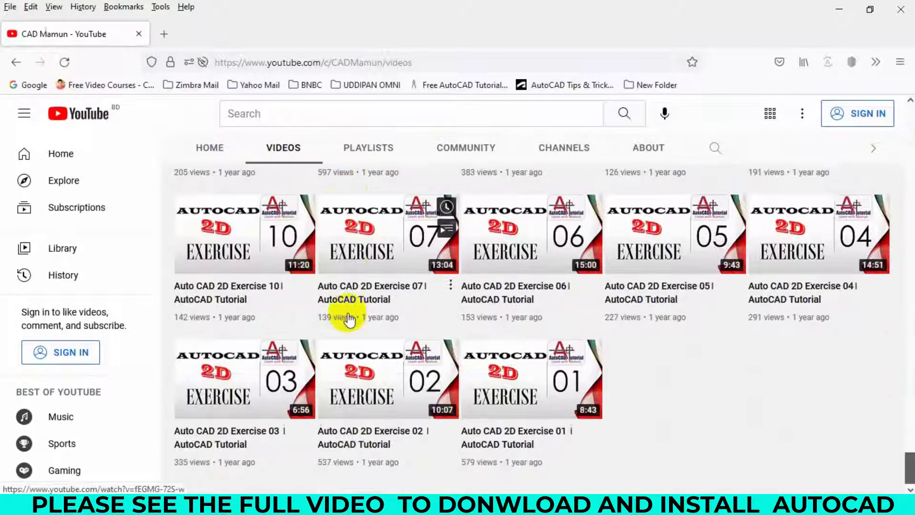
- Scroll back to the channel banner and subscribe to CAD Mamun
scroll(350, 320, up, 5)
scroll(349, 319, up, 5)
scroll(349, 320, up, 5)
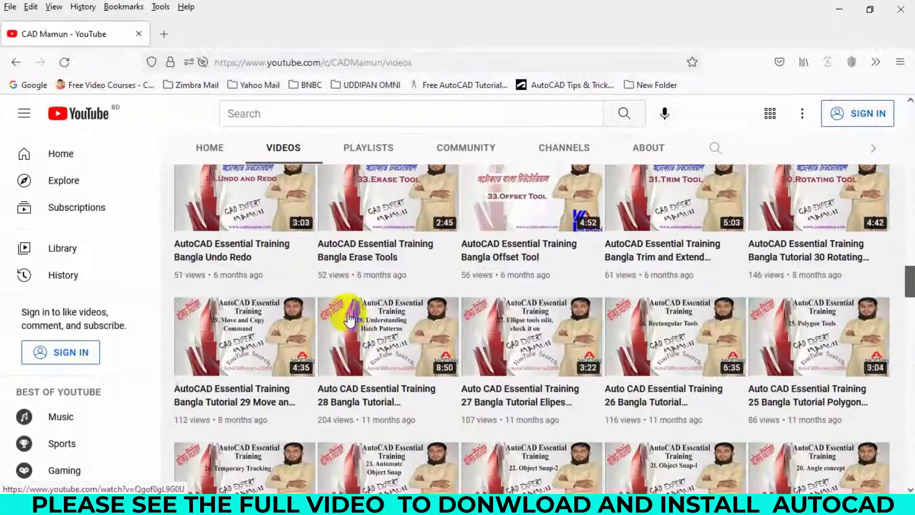
scroll(349, 319, up, 5)
scroll(350, 314, up, 5)
scroll(347, 311, up, 5)
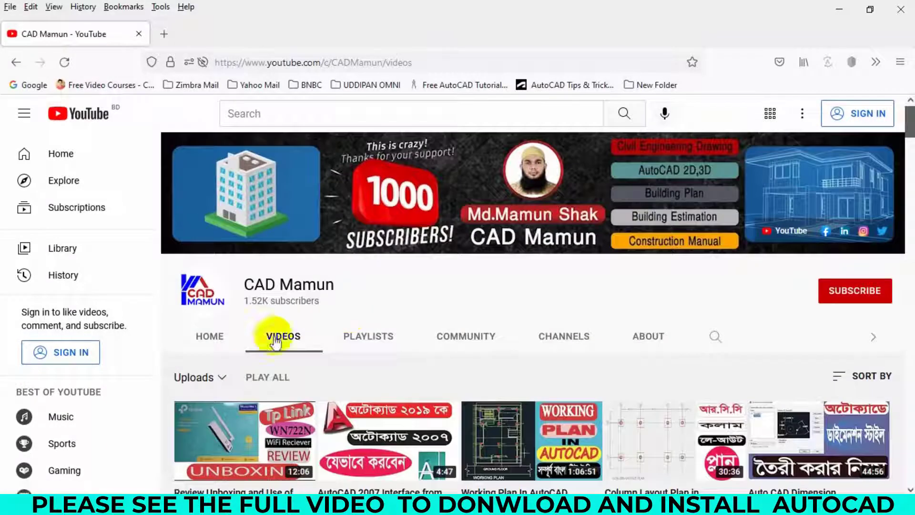
click(869, 291)
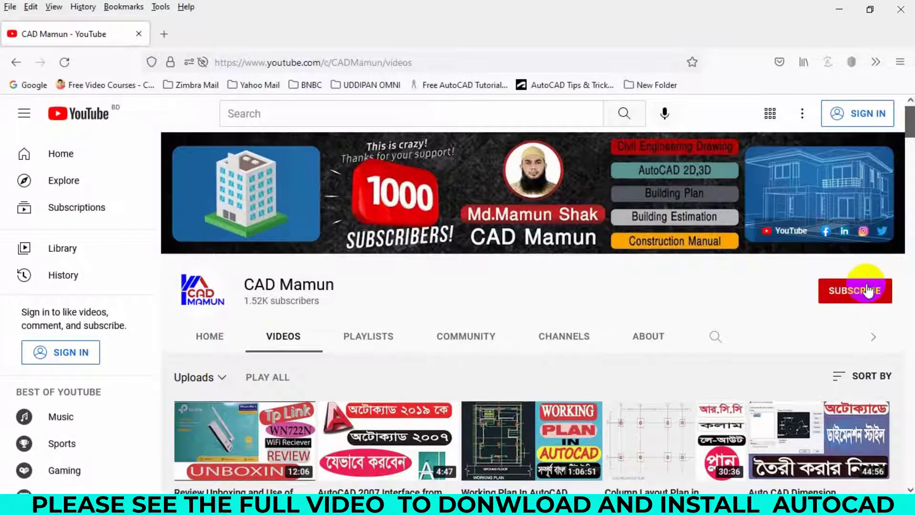